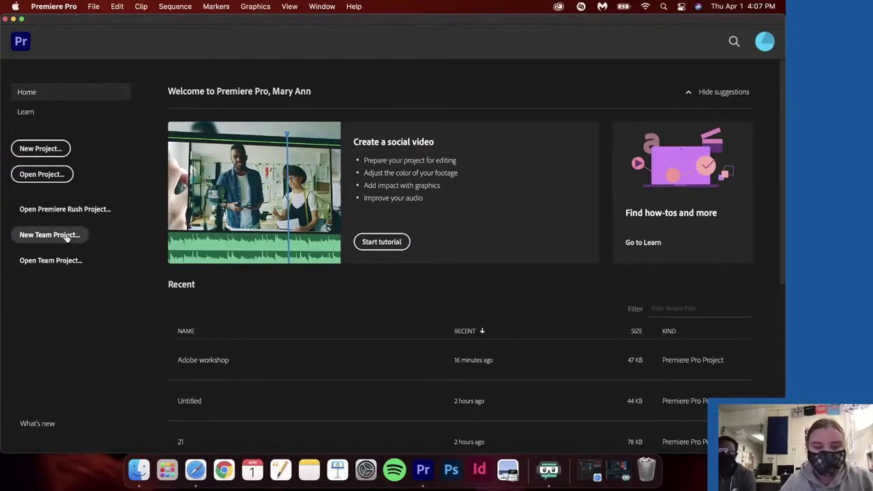
Create a new project named "Adobe Workshop !", keeping the Mercury Playback Engine GPU Acceleration (Metal) renderer
left_click(53, 151)
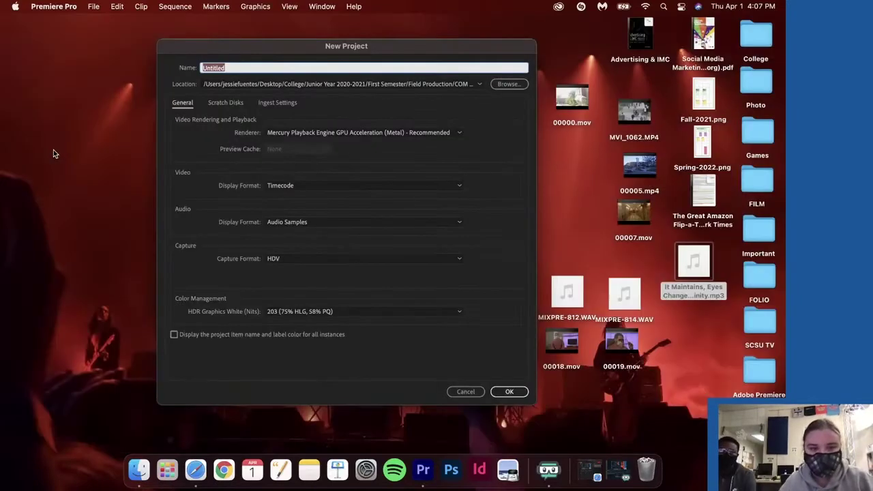
key("BackSpace")
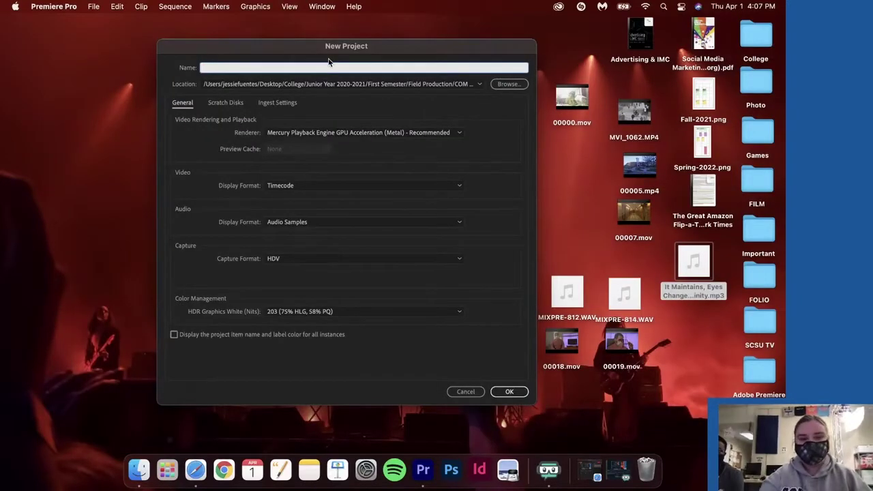
type("Adobe")
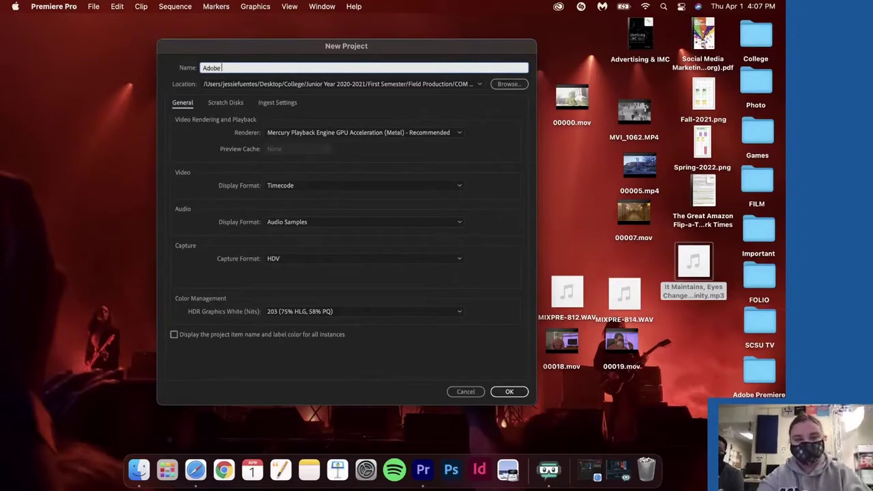
type(" Workshop !")
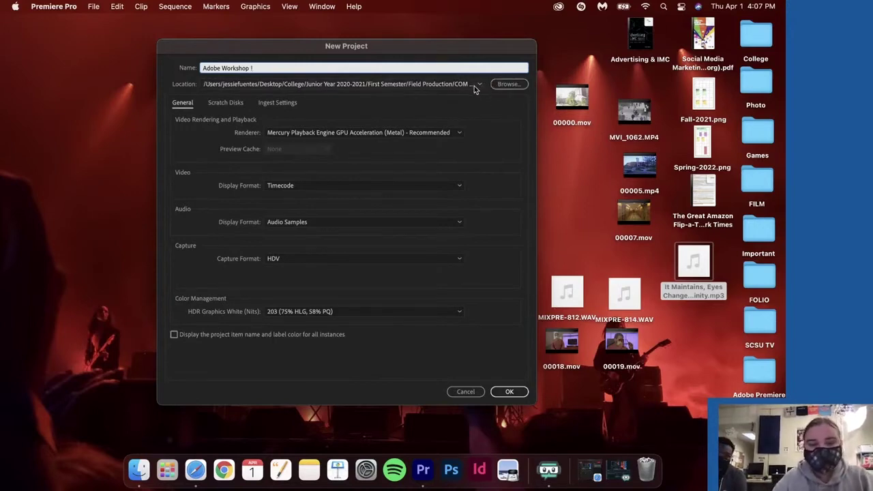
left_click(443, 134)
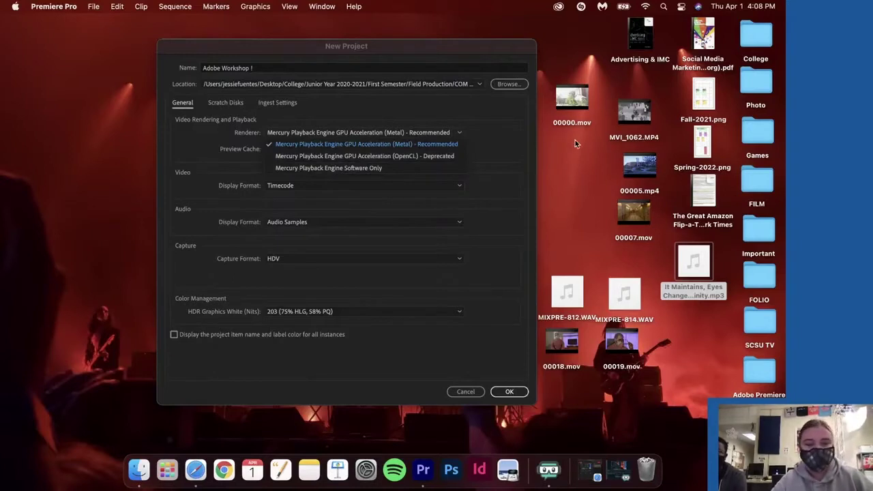
left_click(503, 158)
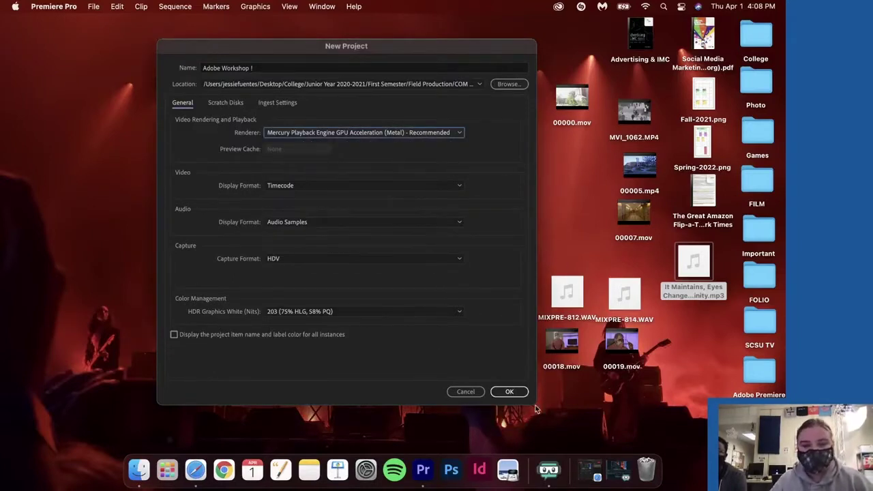
left_click(515, 394)
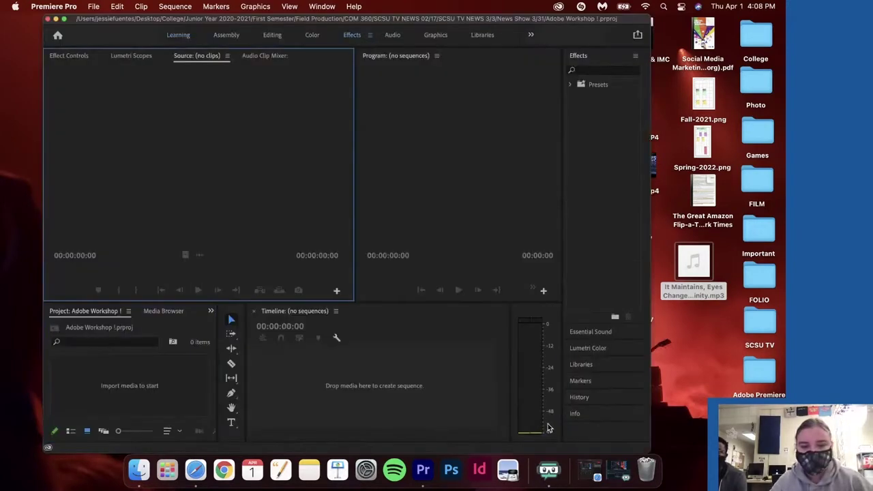
Move the application window flush with the screen's edge and resize it so only the outermost desktop icons stay uncovered
left_click_drag(435, 20, 392, 21)
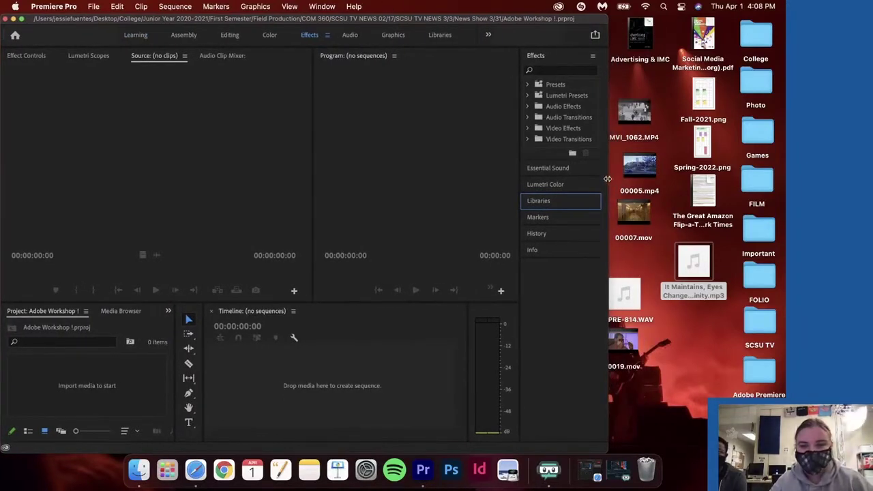
left_click_drag(608, 178, 517, 194)
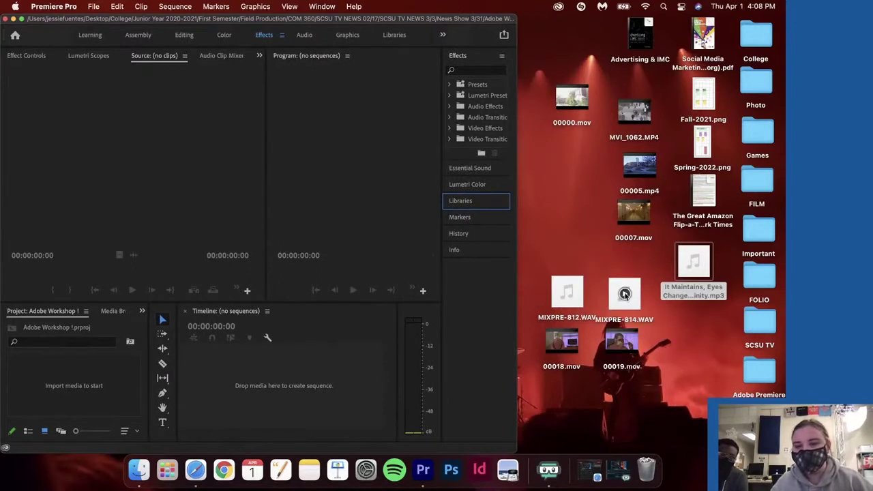
left_click_drag(517, 246, 695, 256)
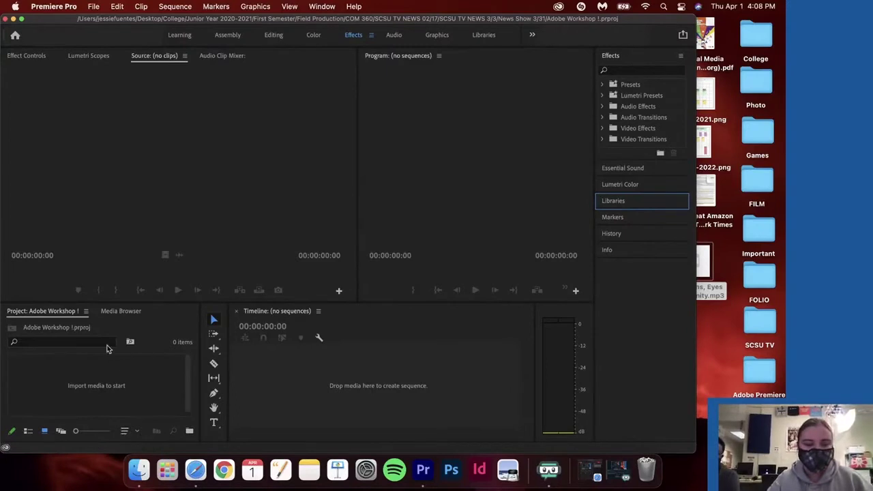
Switch to the Editing workspace and widen the Project panel until its New Bin control is accessible
left_click_drag(99, 303, 99, 254)
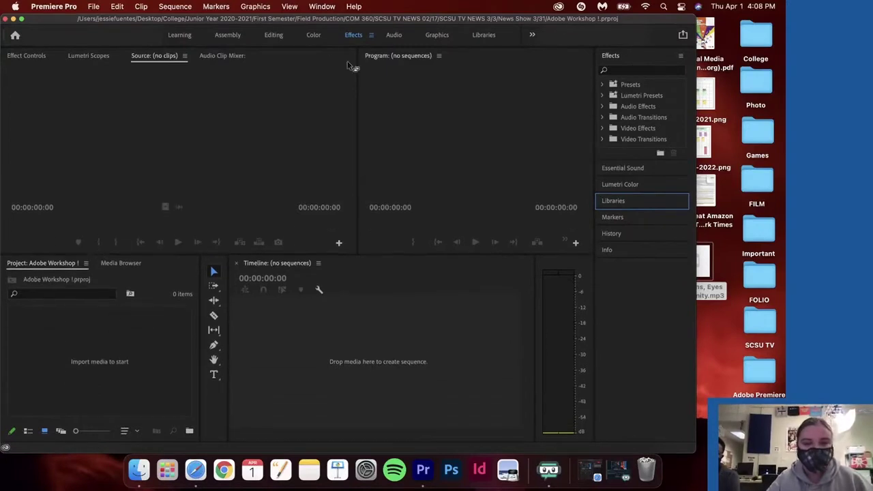
left_click(274, 35)
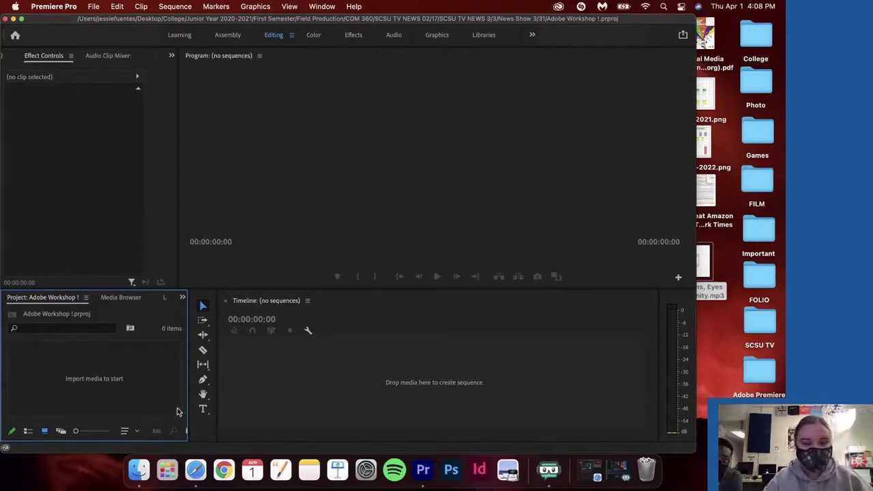
left_click_drag(188, 414, 260, 420)
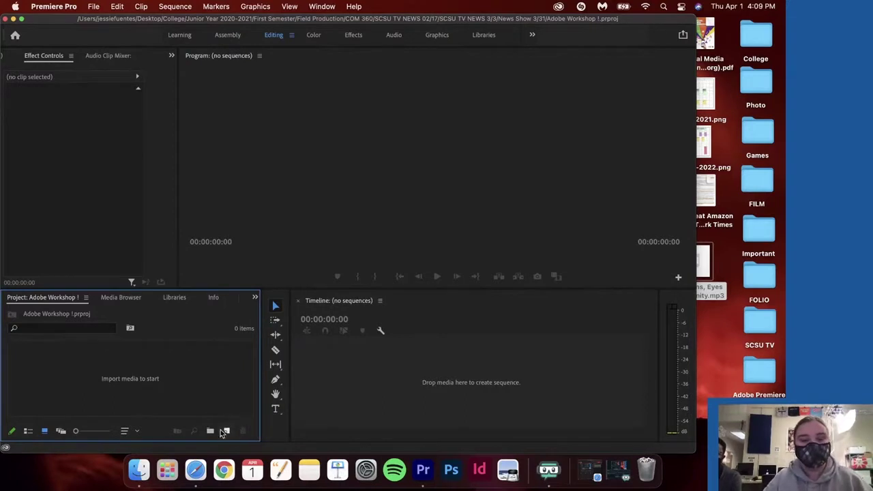
Create a bin named "Interview clips" in the project
left_click(211, 432)
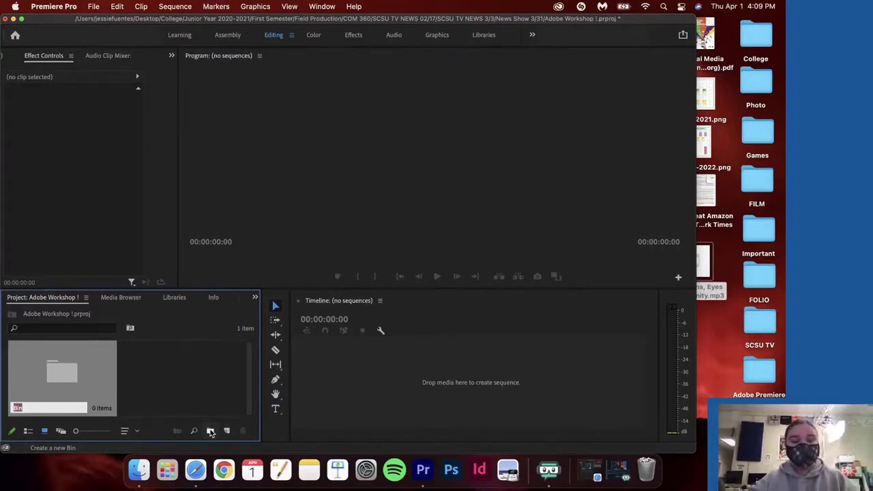
key("BackSpace")
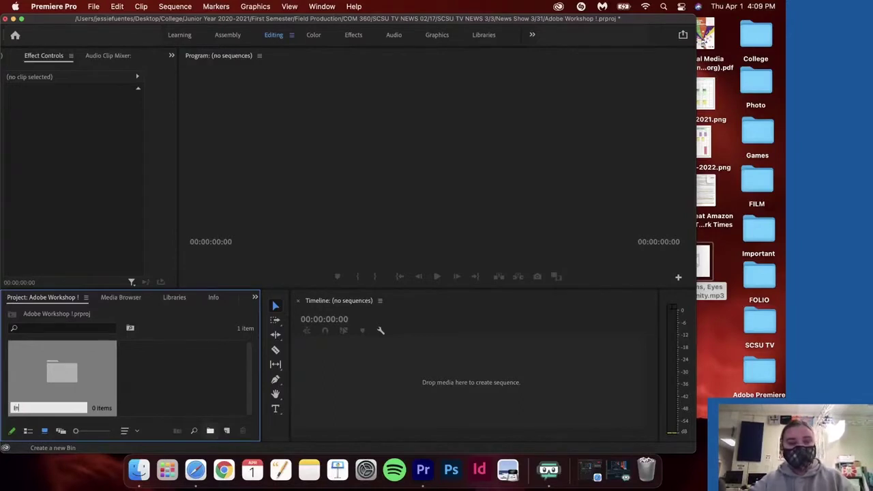
type("Interview")
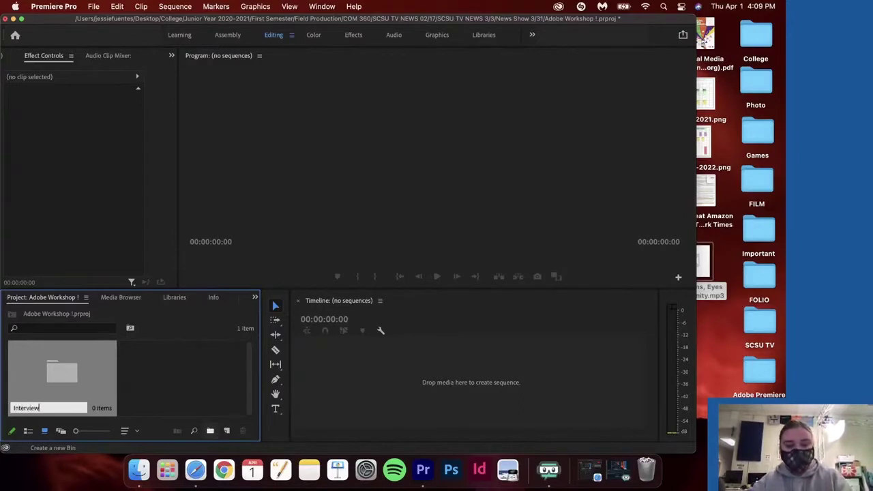
type(" clips")
key("Return")
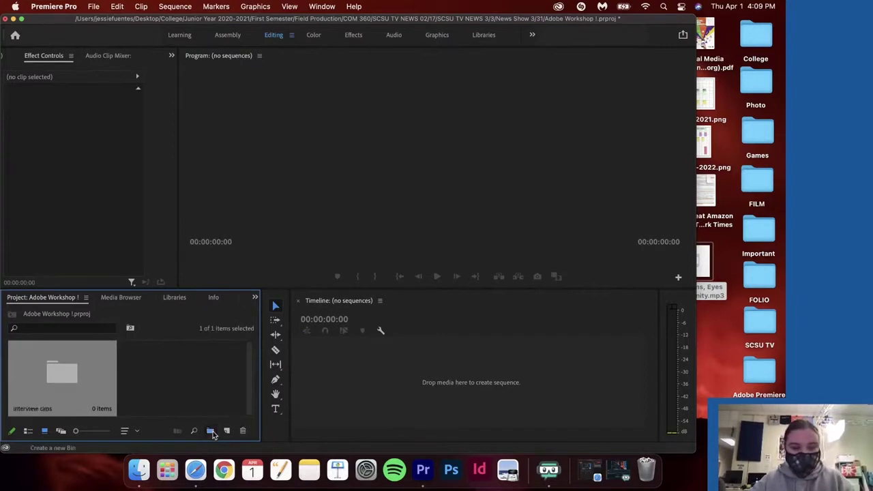
Add two more bins to the project, named "Audio" and "B-Roll"
left_click(211, 430)
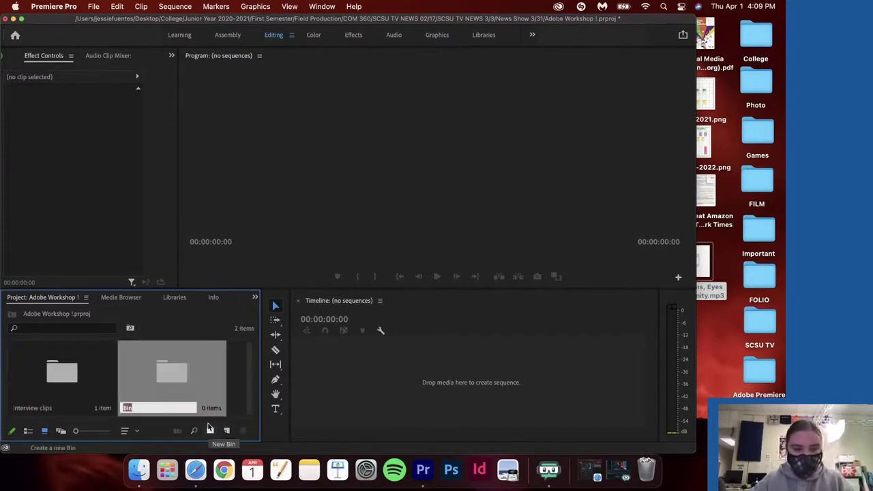
type("Audio")
key("Return")
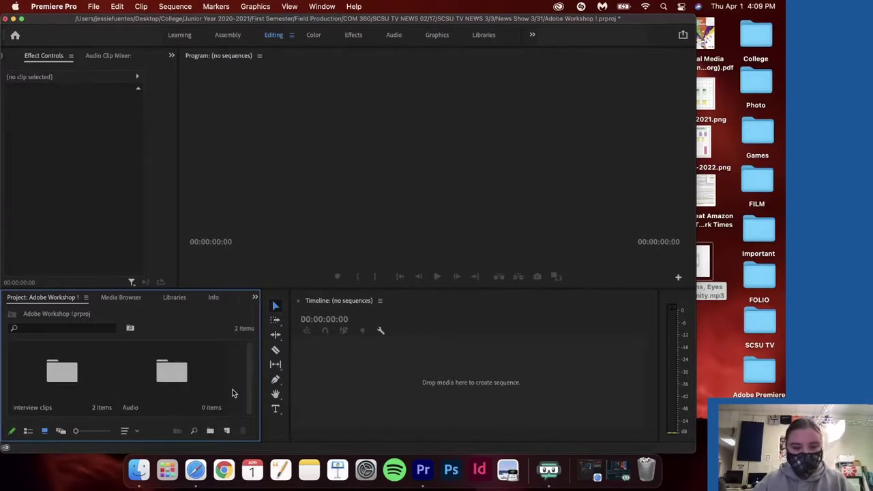
left_click(210, 431)
type("B-Roll")
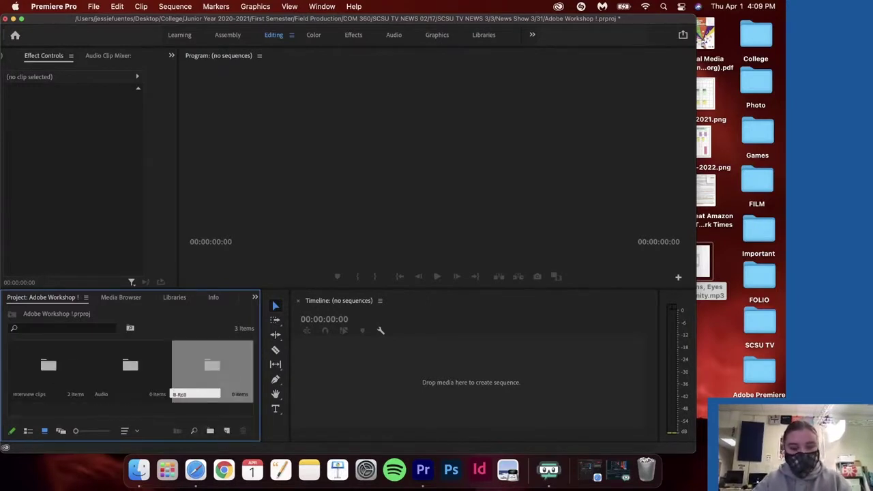
key("Tab")
left_click(130, 409)
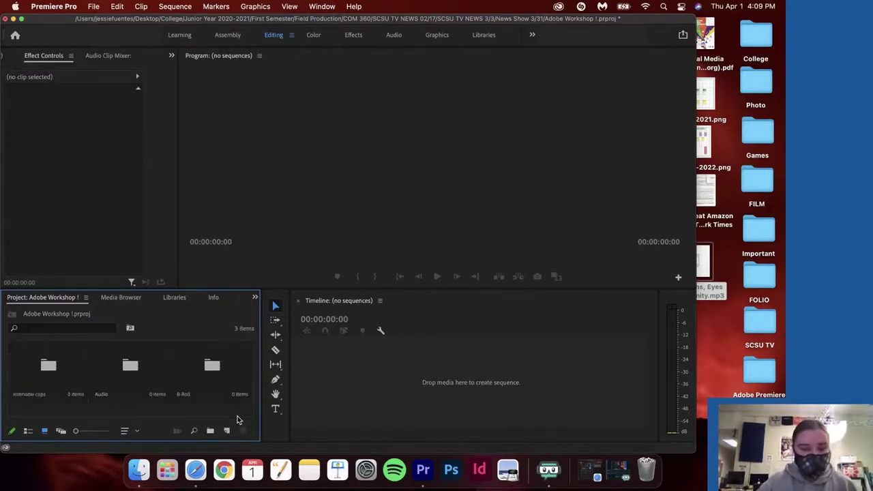
Create a bin named "Videos" and move the Interview clips and B-Roll bins into it
left_click(210, 431)
type("J")
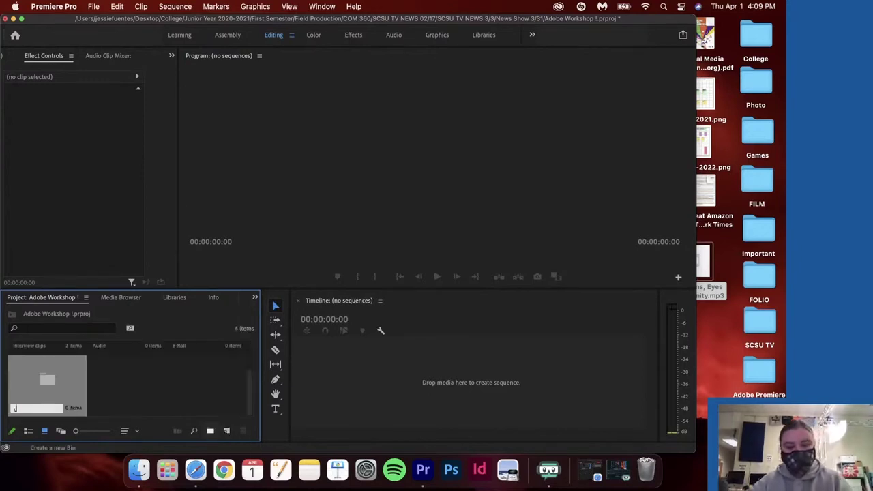
type("ideos")
key("Return")
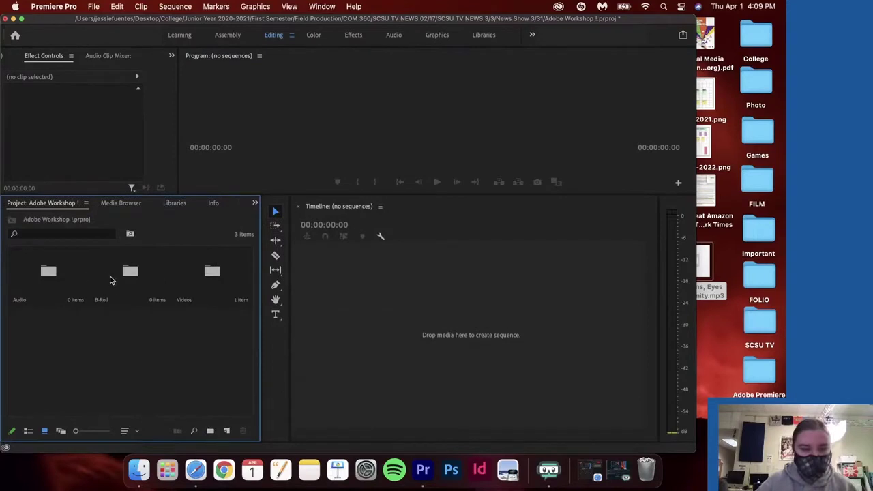
left_click_drag(130, 280, 214, 283)
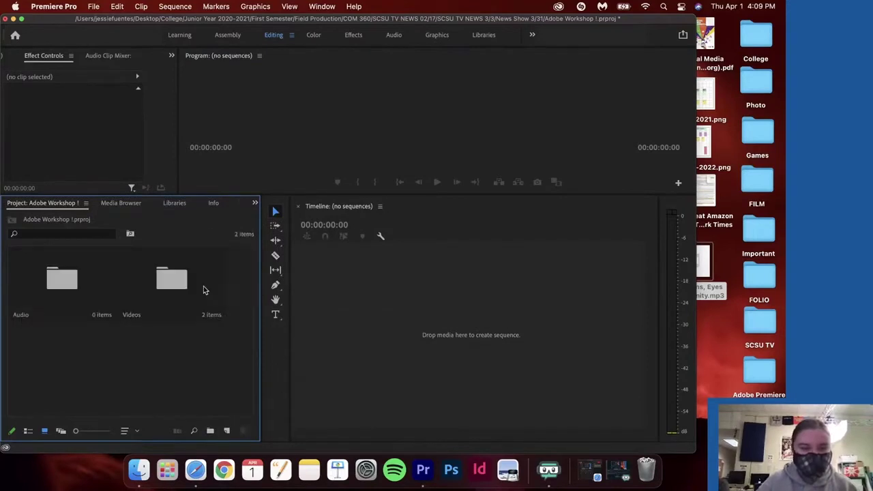
Import 00000.mov, 00005.mp4, 00007.mov, 00018.mov and 00019.mov from the Desktop into the Videos bin
left_click(174, 289)
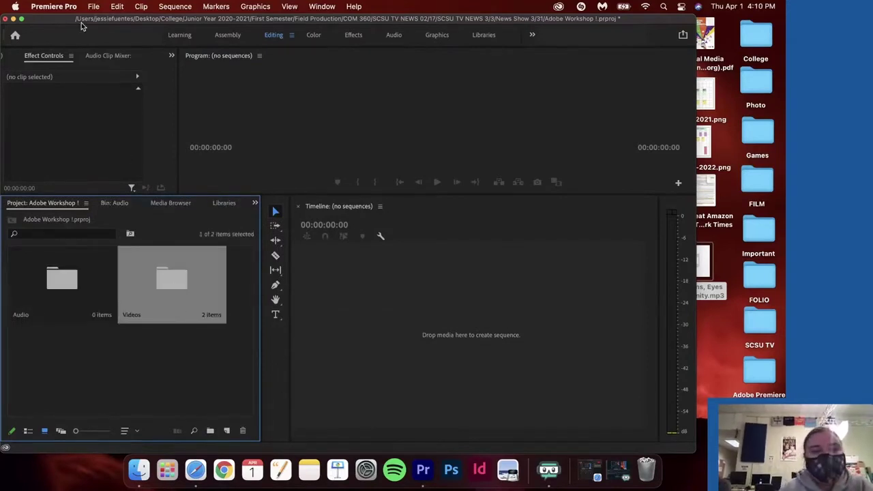
left_click(93, 6)
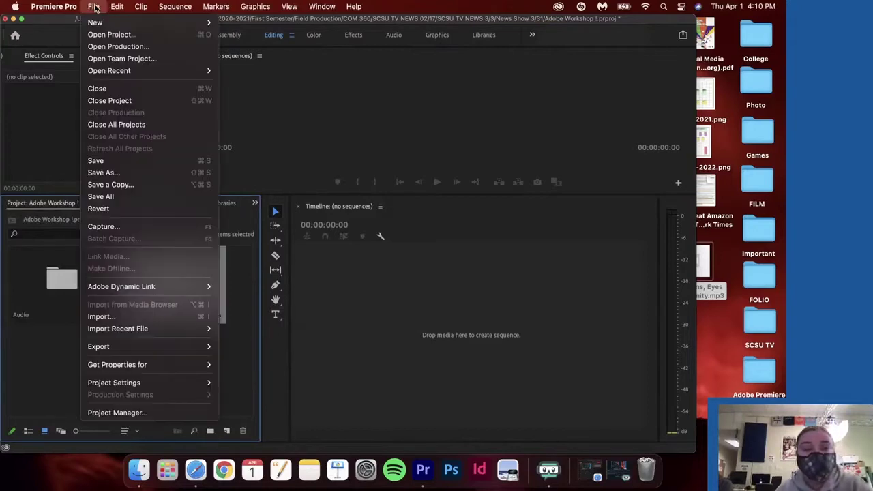
left_click(176, 318)
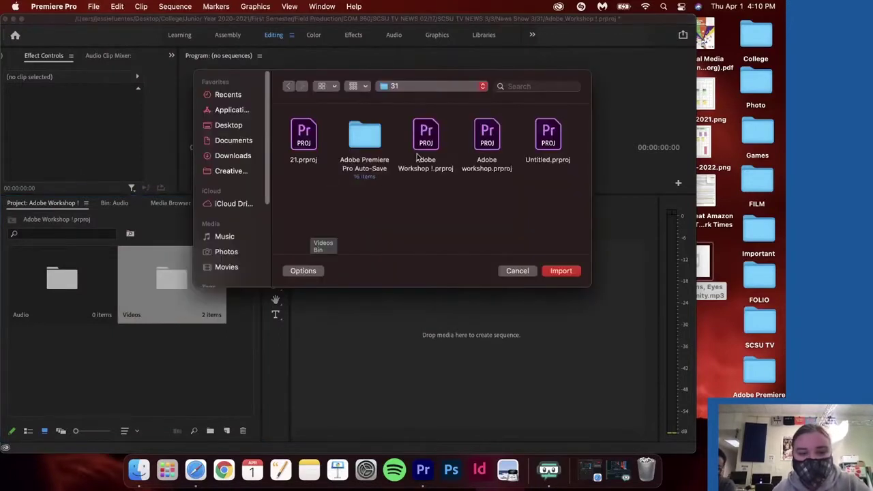
left_click(460, 87)
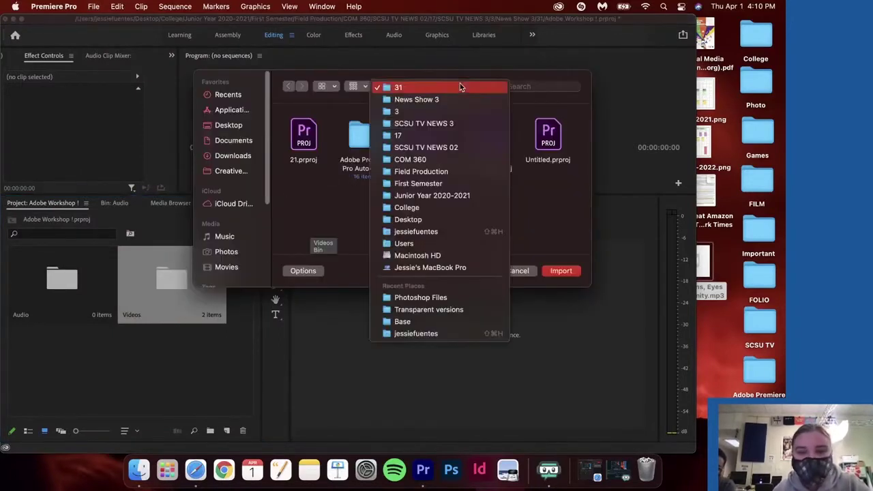
left_click(442, 219)
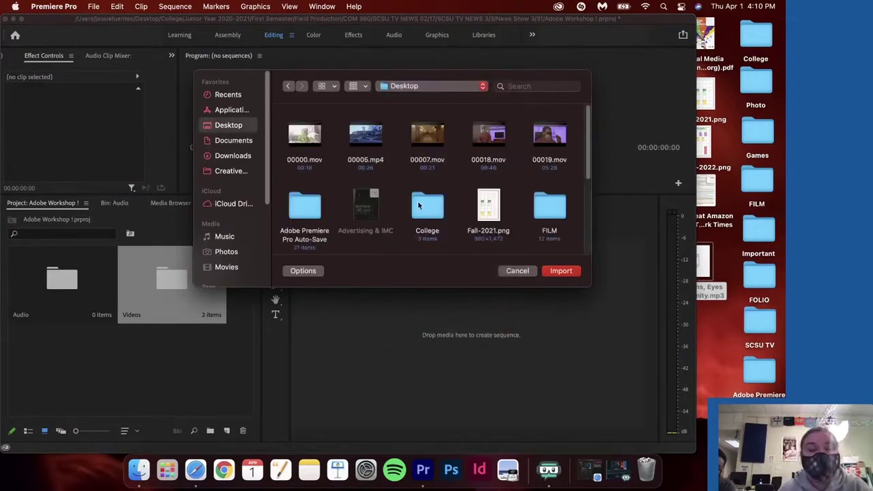
scroll(511, 224, "down", 2)
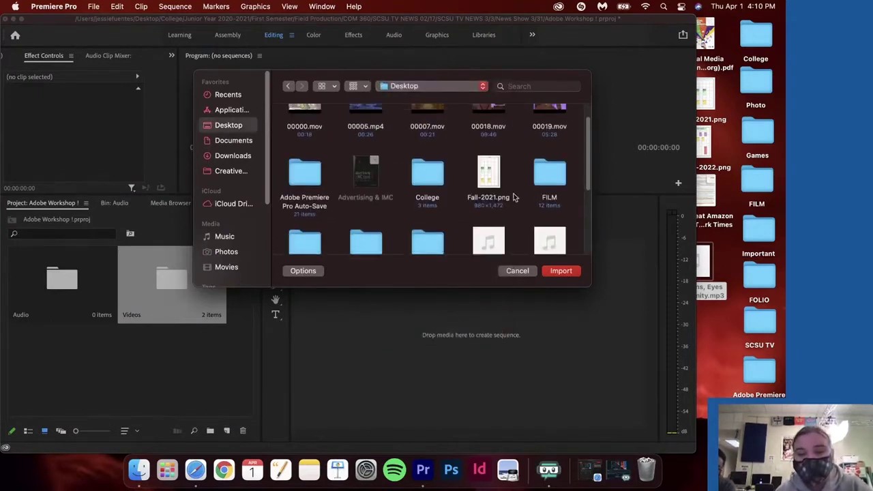
scroll(513, 205, "up", 2)
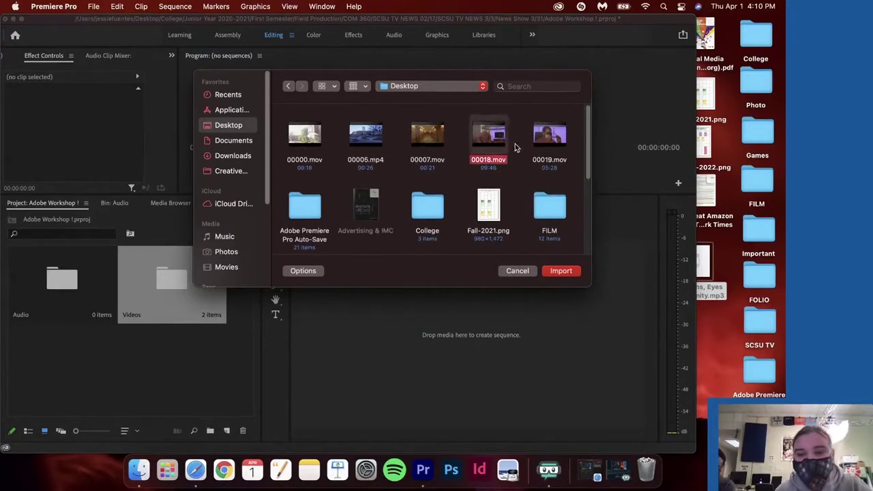
left_click_drag(553, 162, 293, 122)
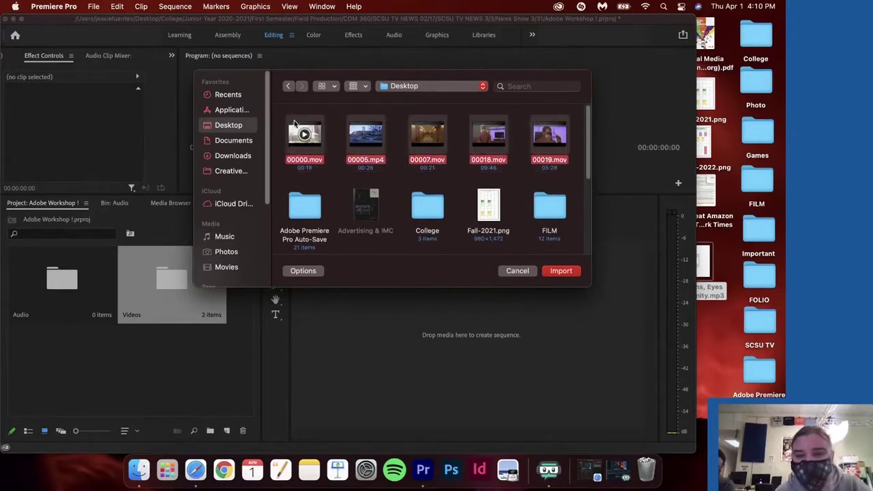
left_click(564, 272)
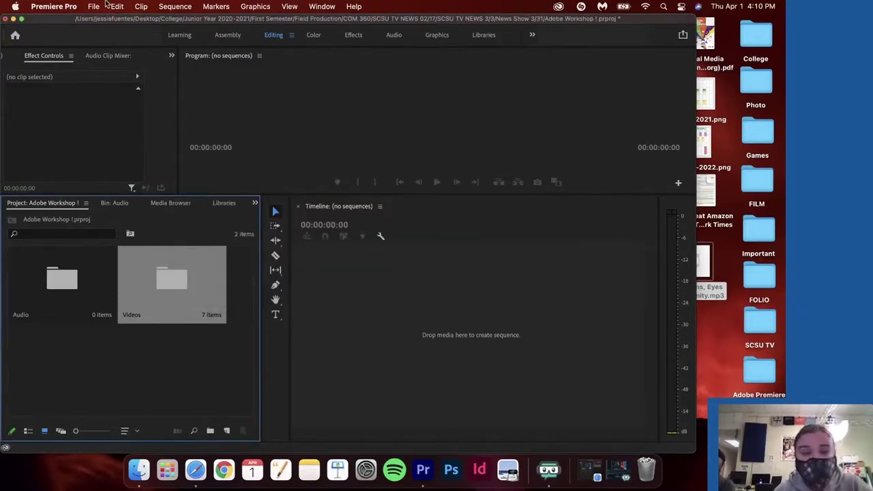
Import MVI_1062.MP4 from the Desktop into the Videos bin
left_click(94, 6)
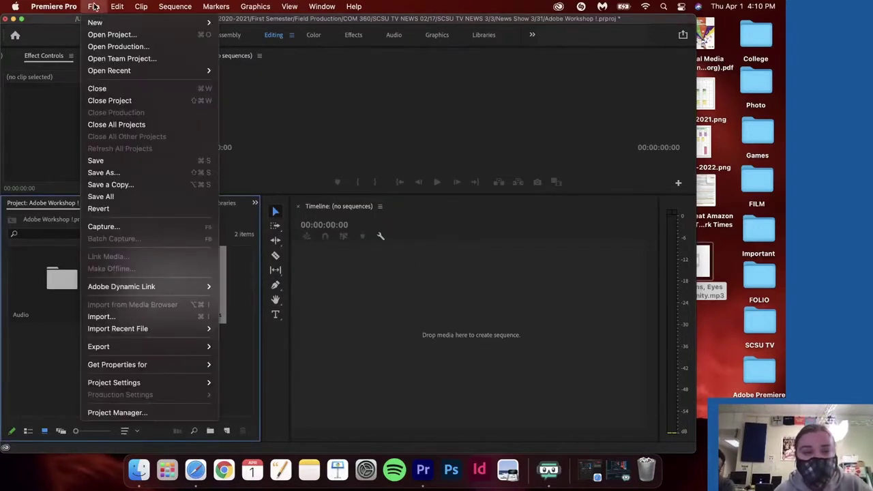
left_click(145, 313)
scroll(445, 183, "down", 2)
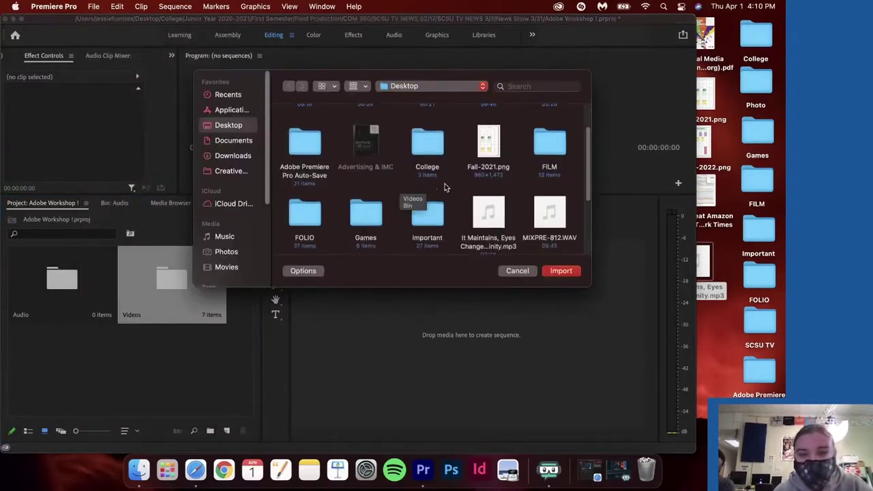
scroll(445, 184, "down", 5)
left_click(367, 139)
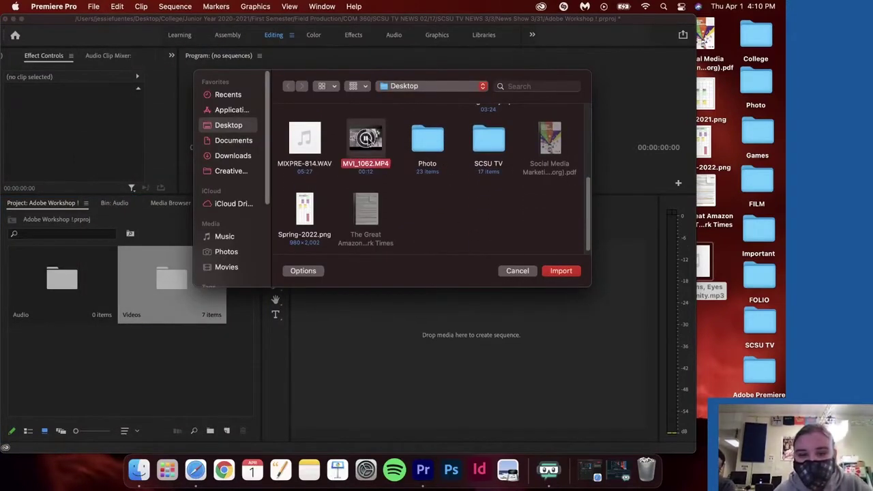
left_click(556, 271)
Inside the Videos bin, move 00018.mov and 00019.mov into the Interview clips bin
double_click(171, 278)
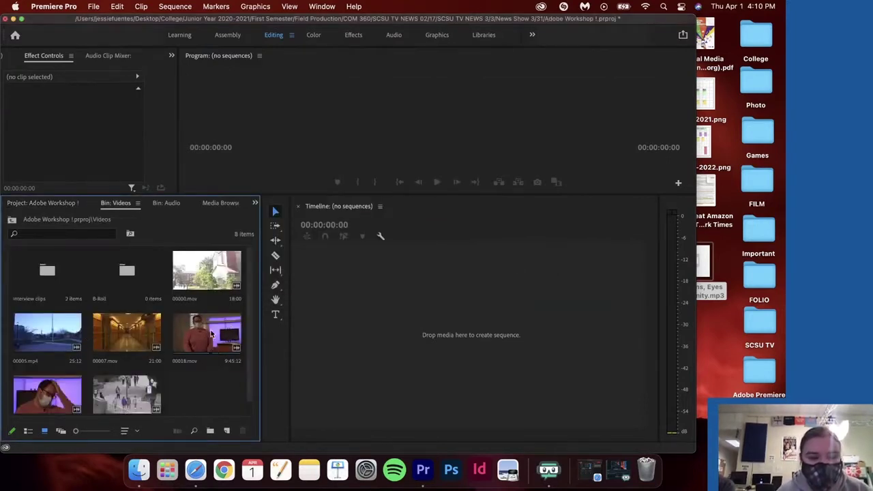
left_click_drag(211, 334, 39, 282)
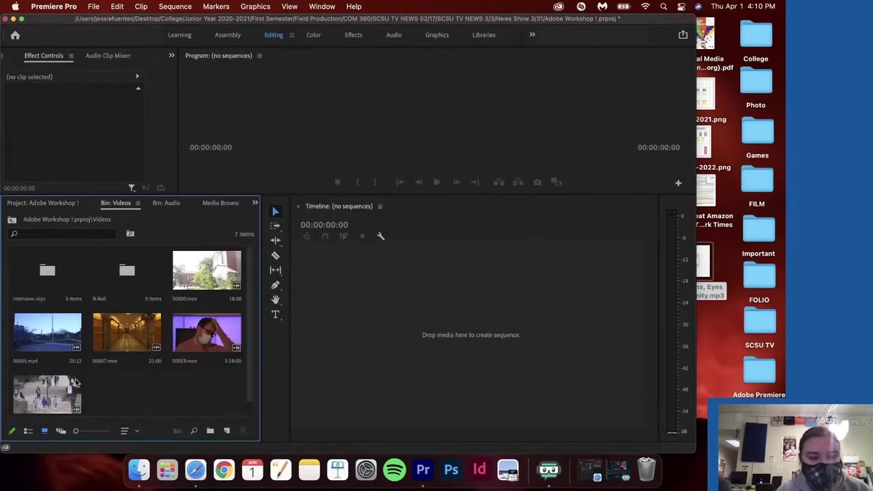
left_click(215, 353)
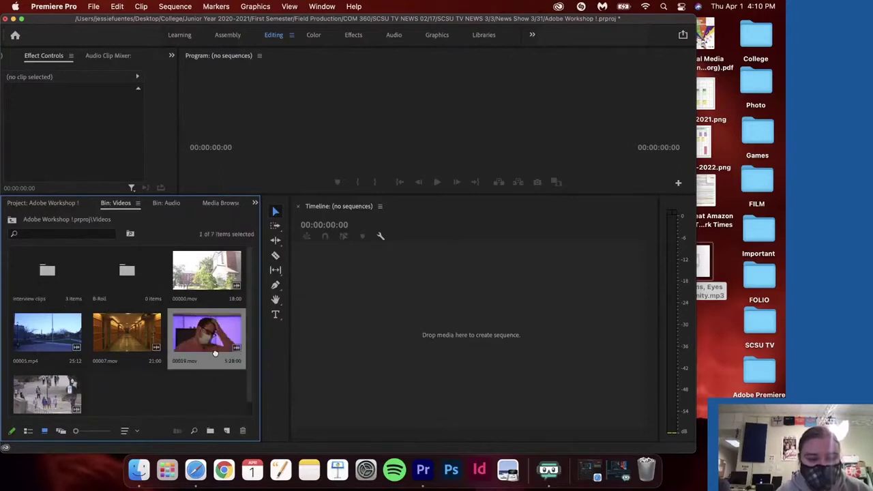
left_click_drag(218, 341, 58, 275)
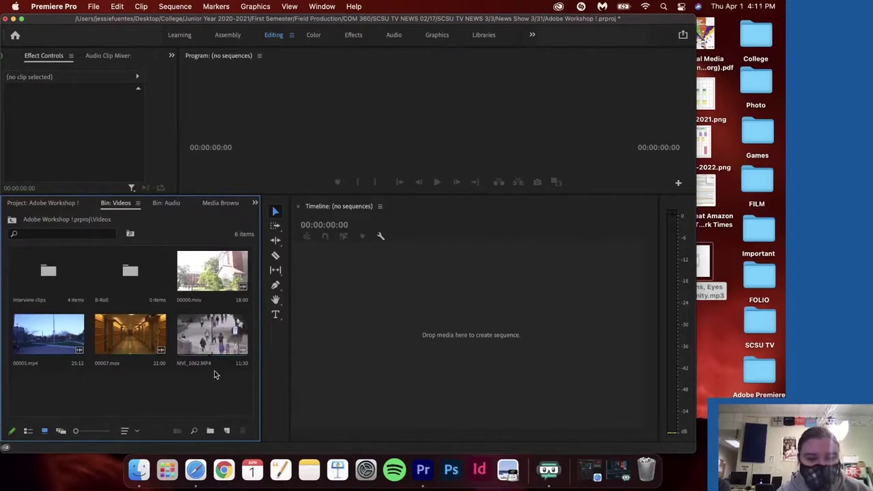
Move 00000.mov, 00005.mp4, 00007.mov and MVI_1062.MP4 into the B-Roll bin
left_click_drag(251, 386, 64, 335)
left_click_drag(129, 334, 135, 277)
left_click(222, 273)
Return to the project's top level and import MIXPRE-814.WAV from the Desktop into the Audio bin
left_click(51, 202)
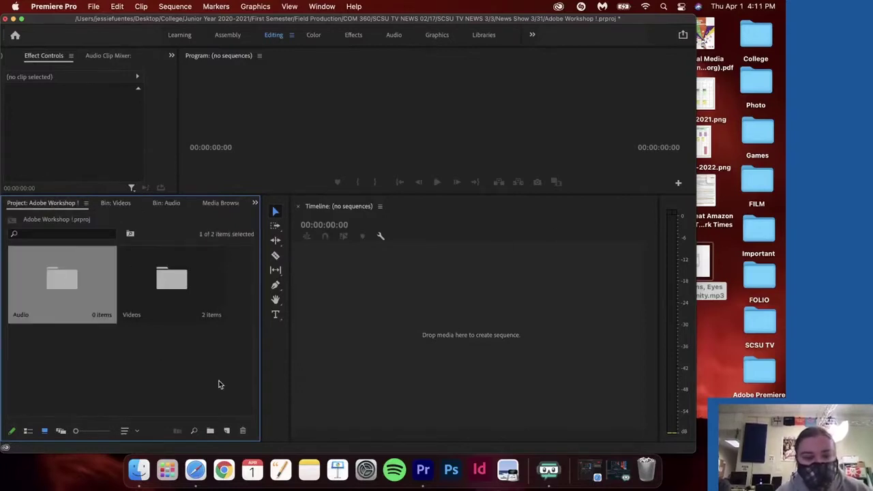
left_click(94, 6)
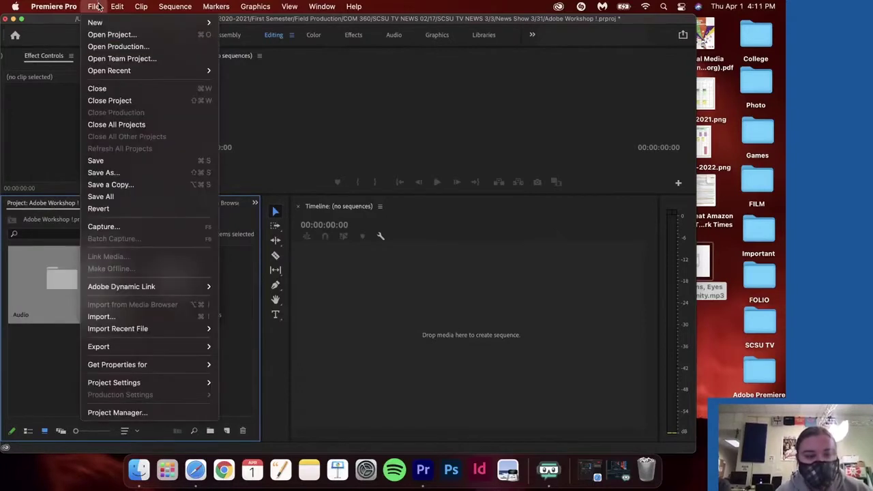
left_click(132, 315)
scroll(426, 202, "down", 5)
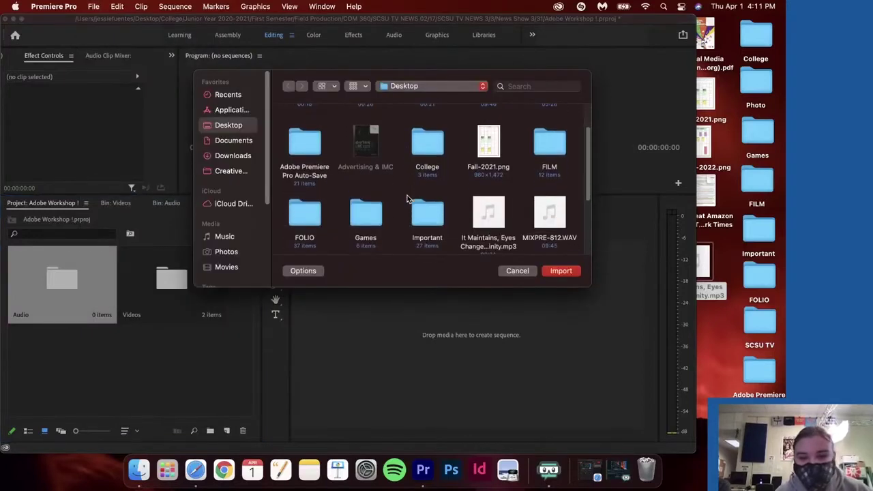
left_click(305, 145)
left_click(560, 270)
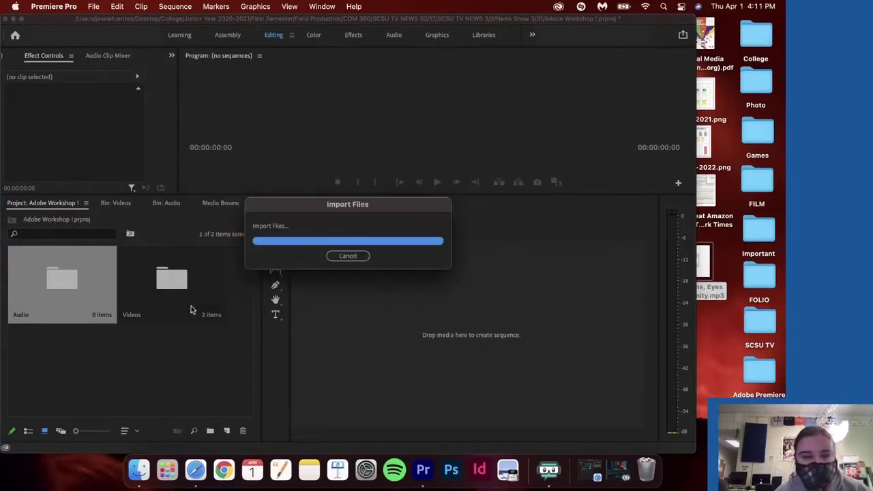
Import the "It Maintains, Eyes Change" MP3 and MIXPRE-812.WAV from the Desktop into the Audio bin
left_click(94, 5)
left_click(93, 5)
scroll(533, 223, "down", 4)
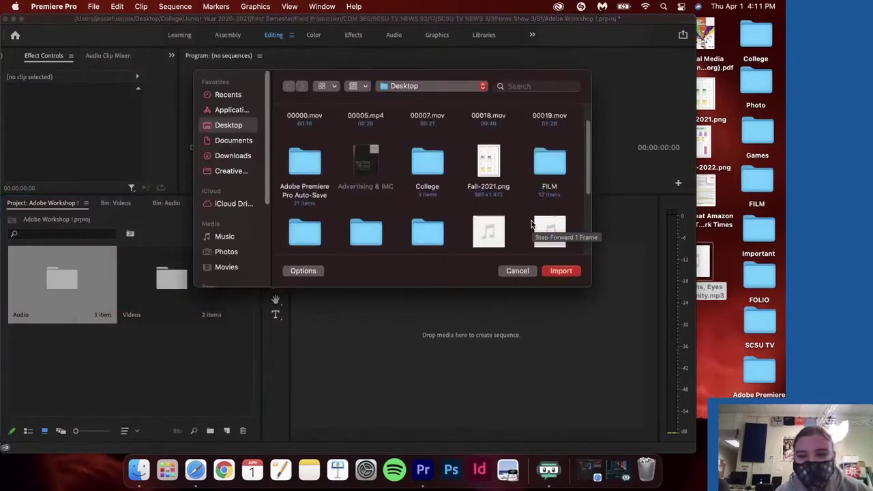
left_click_drag(466, 224, 551, 182)
left_click(572, 275)
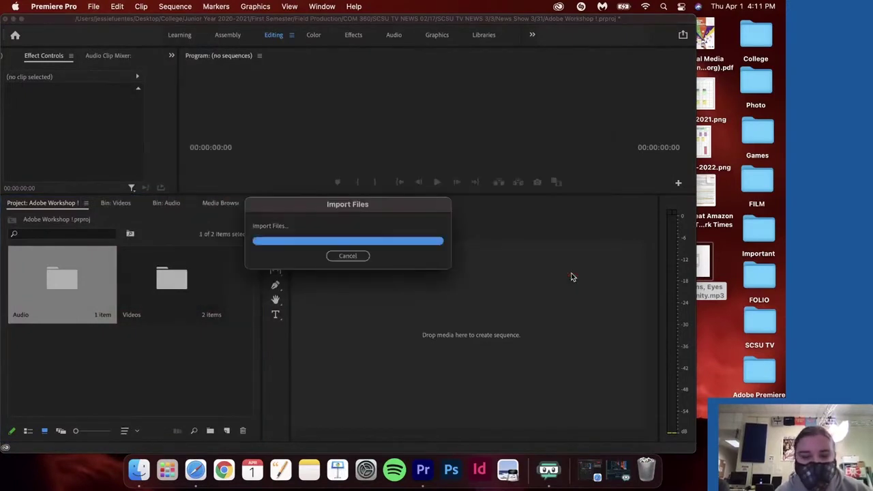
Check the contents of the Videos bin, return to the project's top level, and make the monitor area taller
double_click(155, 273)
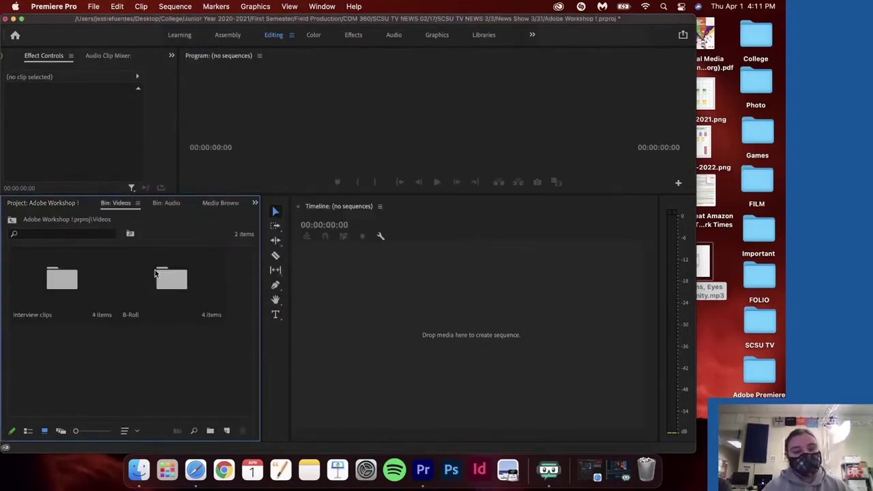
left_click(57, 204)
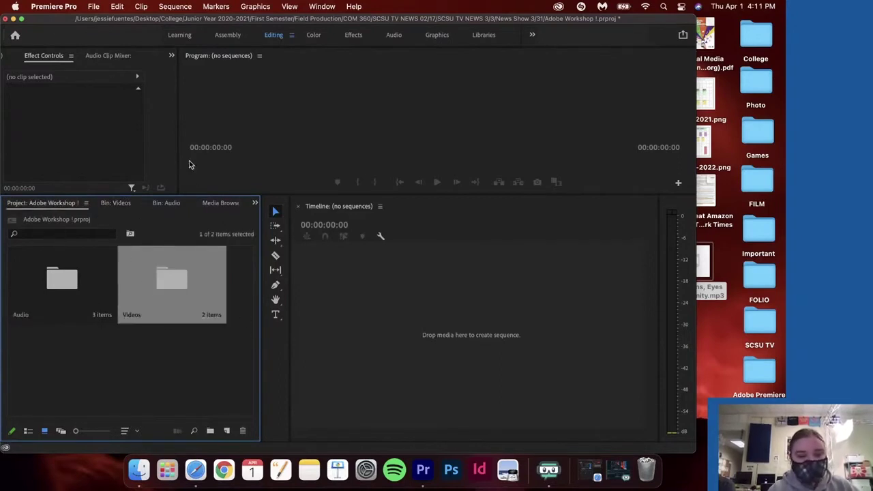
left_click_drag(189, 215, 189, 251)
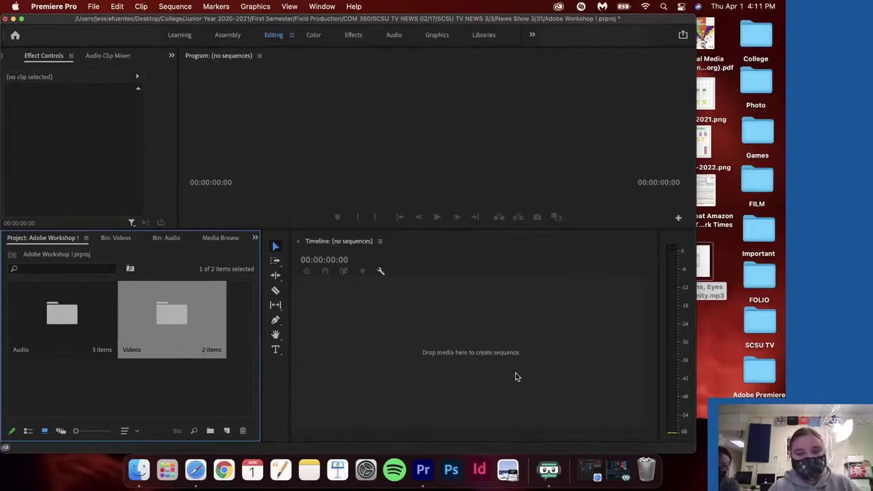
Open the Interview clips bin inside Videos and load 00018.mov into the Source Monitor
double_click(168, 307)
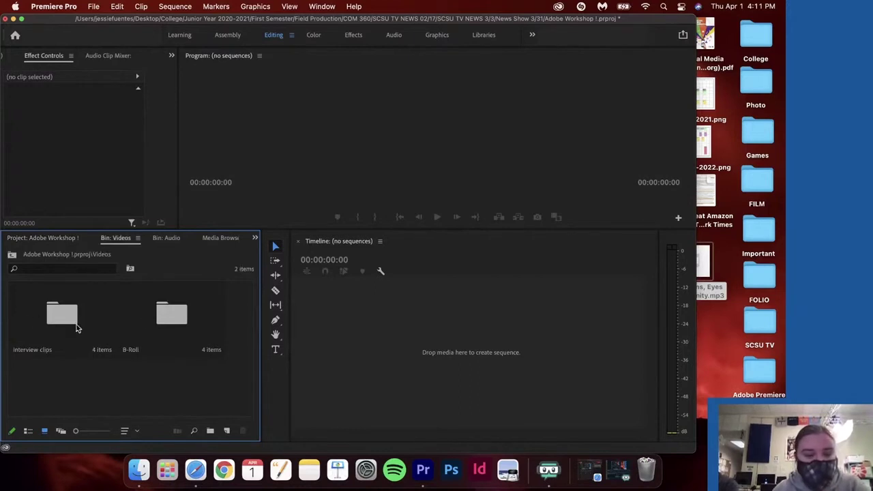
double_click(60, 315)
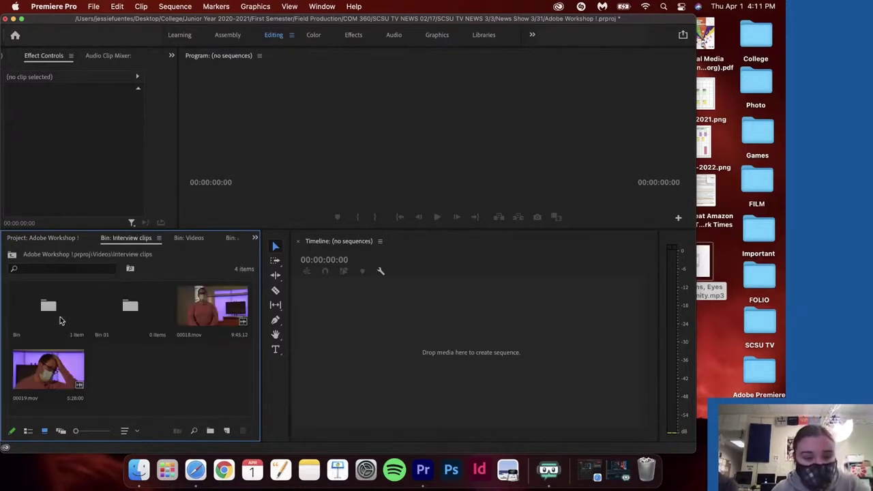
left_click(248, 318)
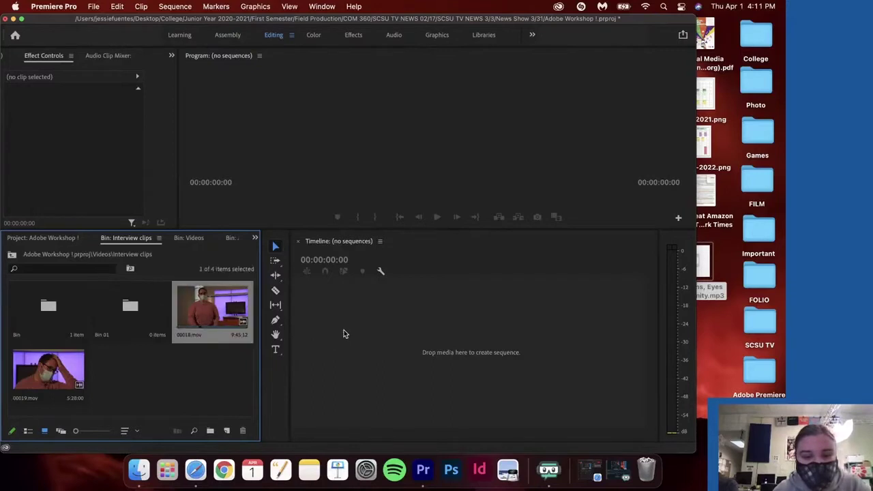
left_click(200, 373)
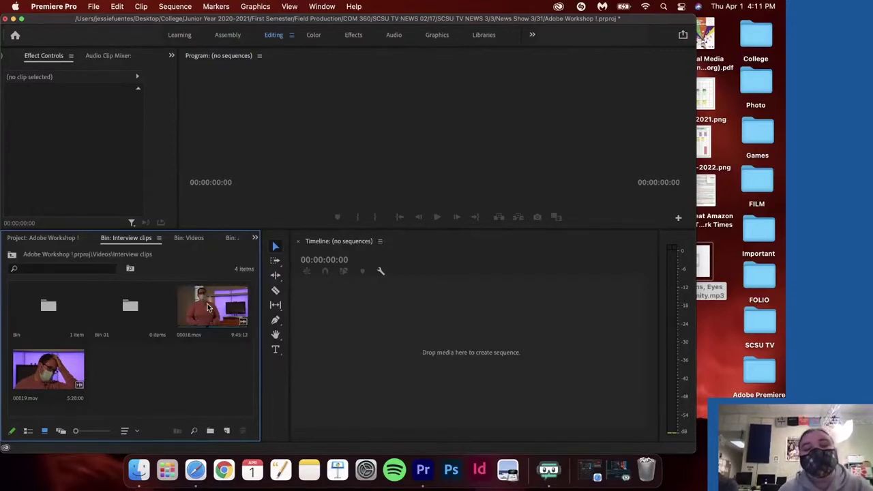
double_click(214, 312)
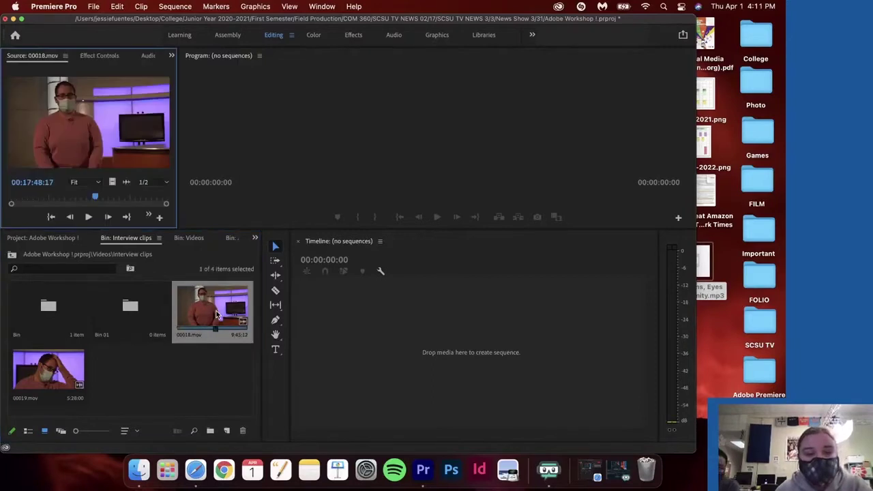
Jump to an earlier frame of 00018.mov and make the Source Monitor wider and taller
left_click(56, 202)
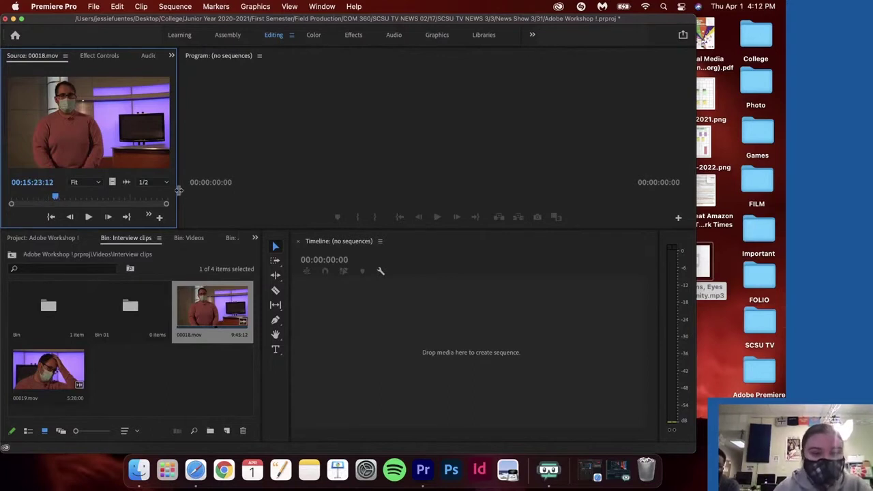
left_click_drag(179, 191, 265, 193)
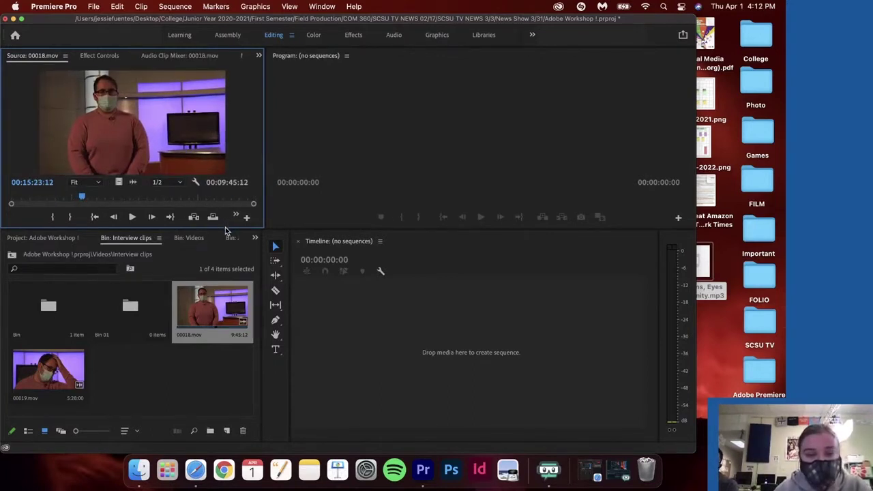
left_click_drag(225, 230, 227, 281)
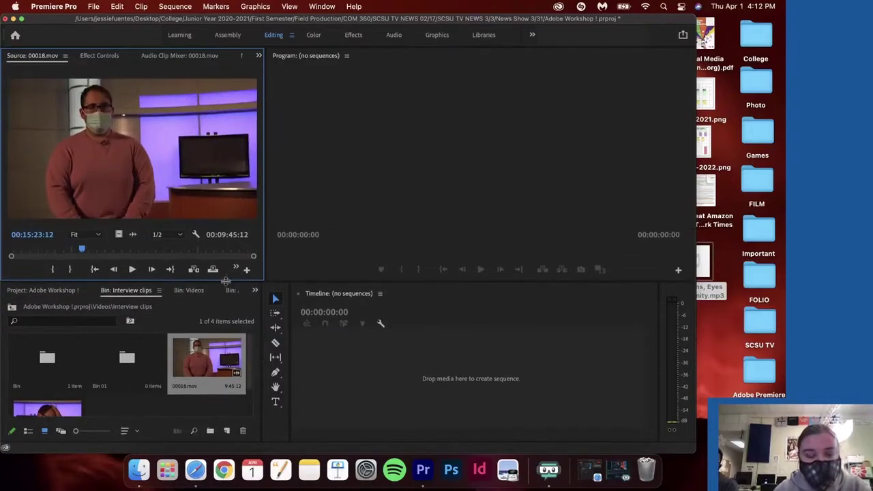
Mark an in point at 00:14:51:21 and an out point at 00:19:37:11 on 00018.mov in the Source Monitor
left_click(70, 251)
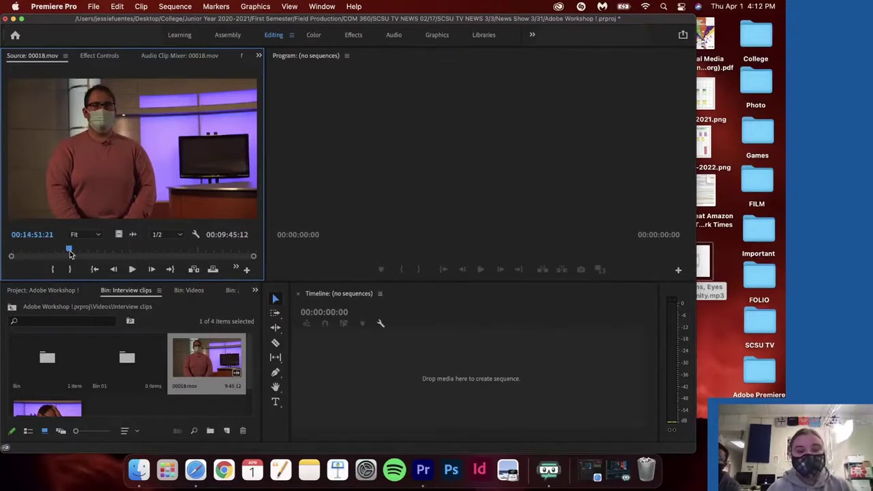
key("super+s")
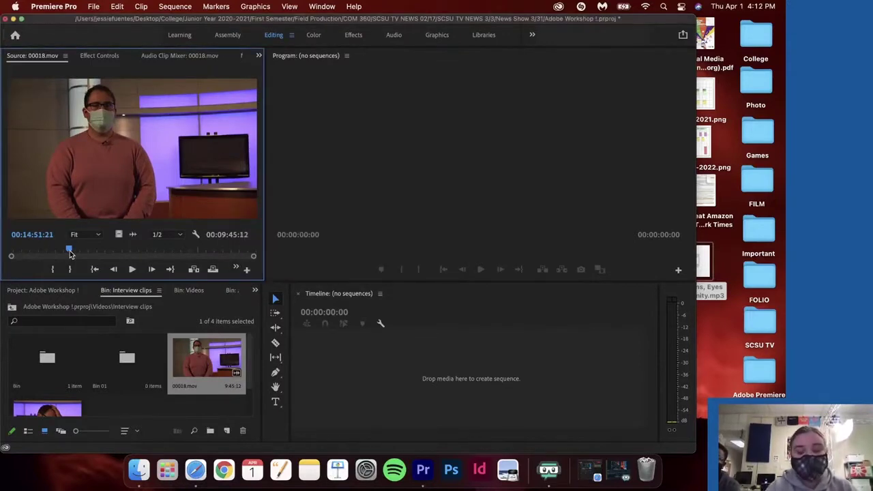
key("i")
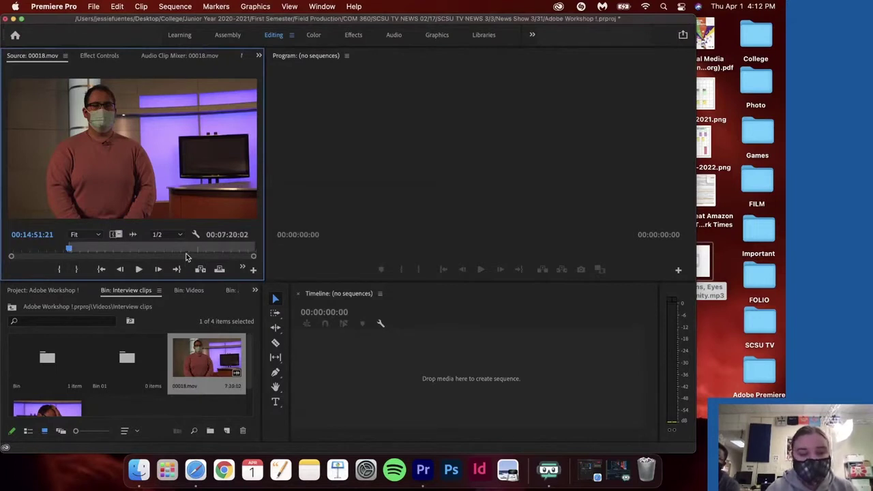
left_click(189, 251)
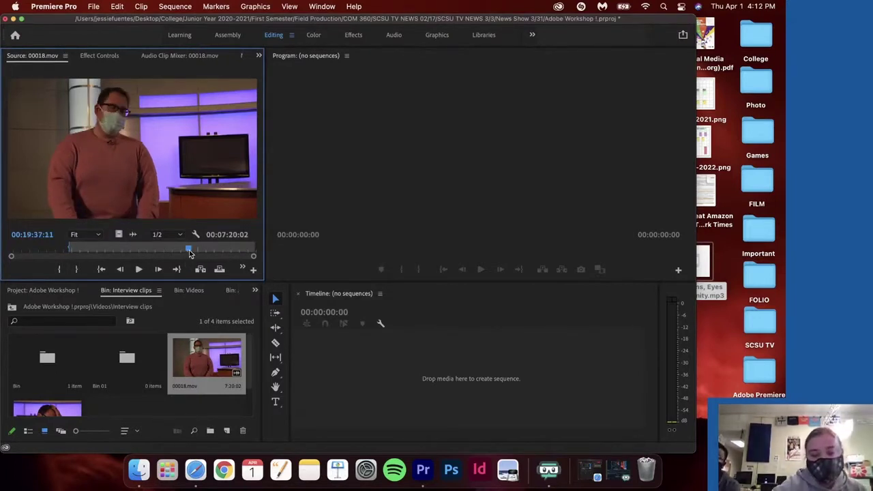
key("o")
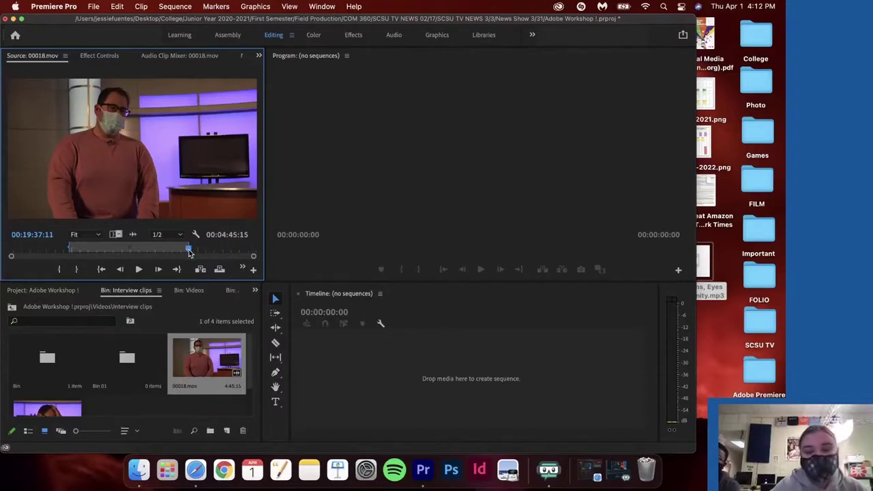
key("XF86AudioRaiseVolume")
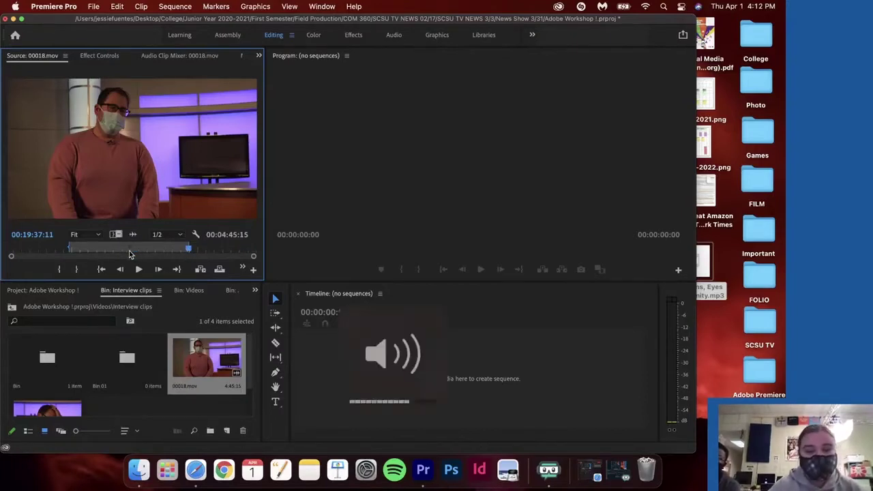
left_click(162, 317)
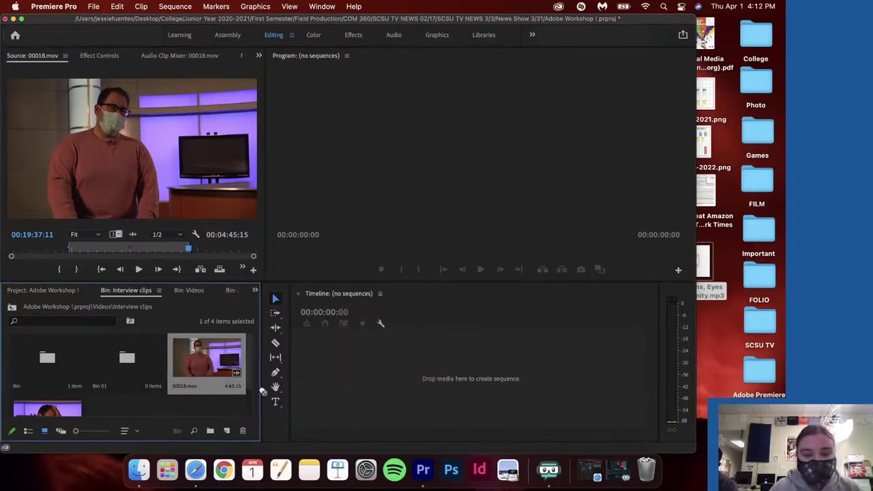
scroll(205, 415, "down", 2)
left_click(192, 380)
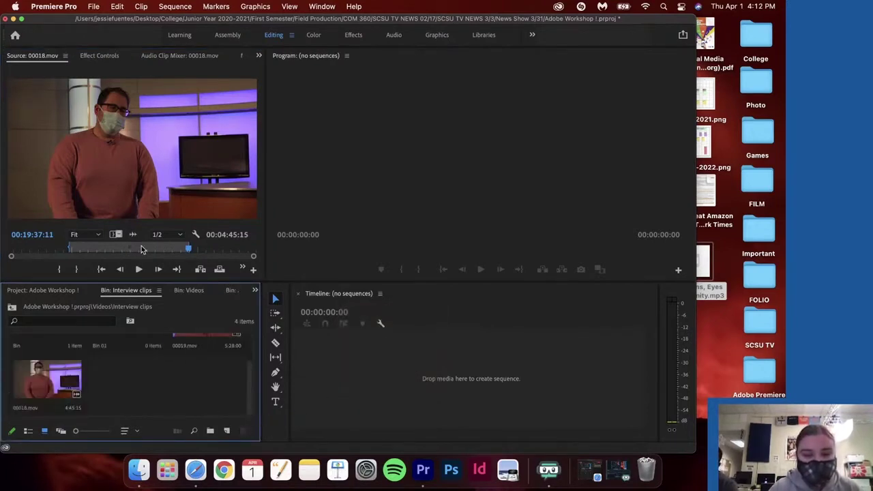
Extend the in and out points of 00018.mov back to the start and end of the full clip
left_click(67, 250)
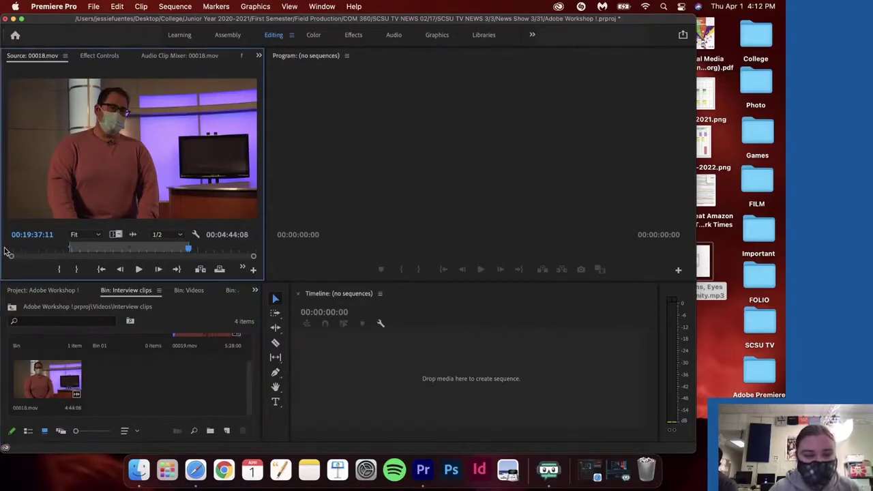
left_click_drag(69, 248, 4, 252)
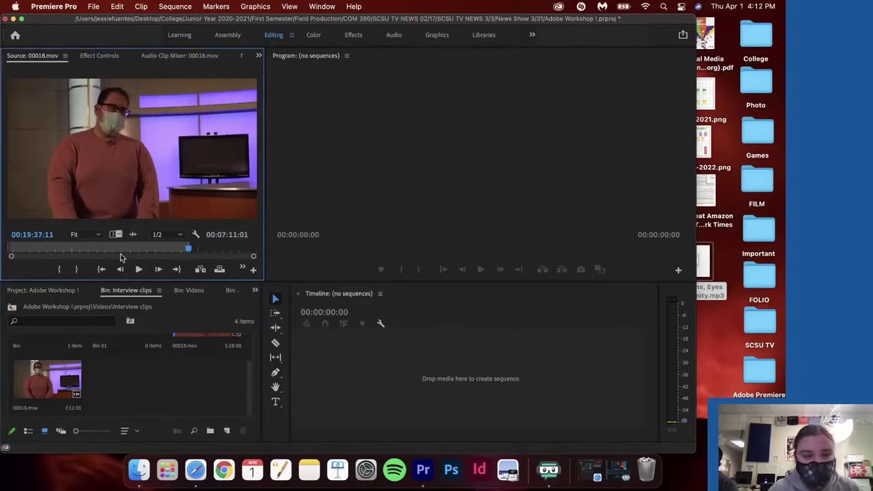
left_click_drag(192, 252, 255, 251)
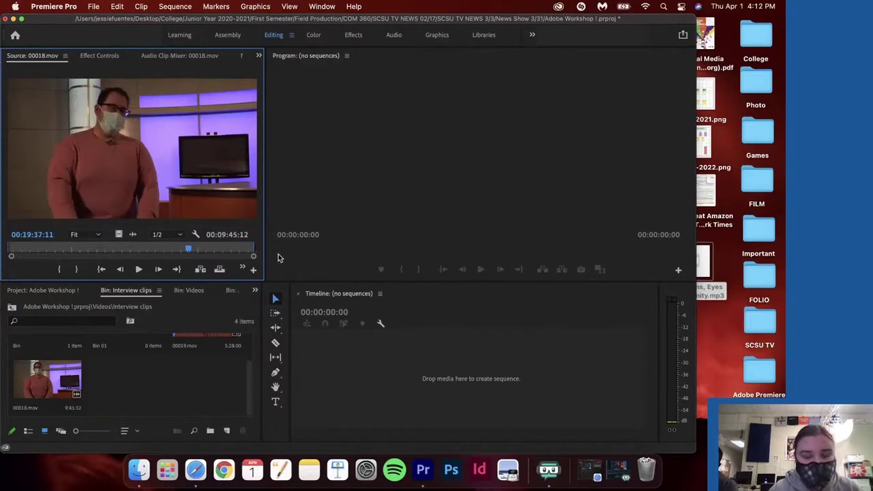
Create a sequence from 00018.mov on the empty timeline and place 00019.mov directly after it on V1
left_click(135, 236)
left_click(124, 234)
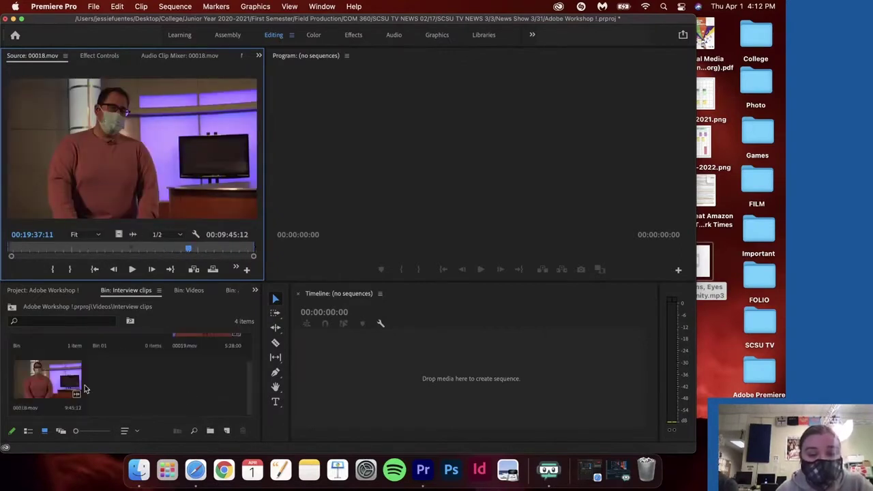
left_click(45, 377)
left_click(404, 380)
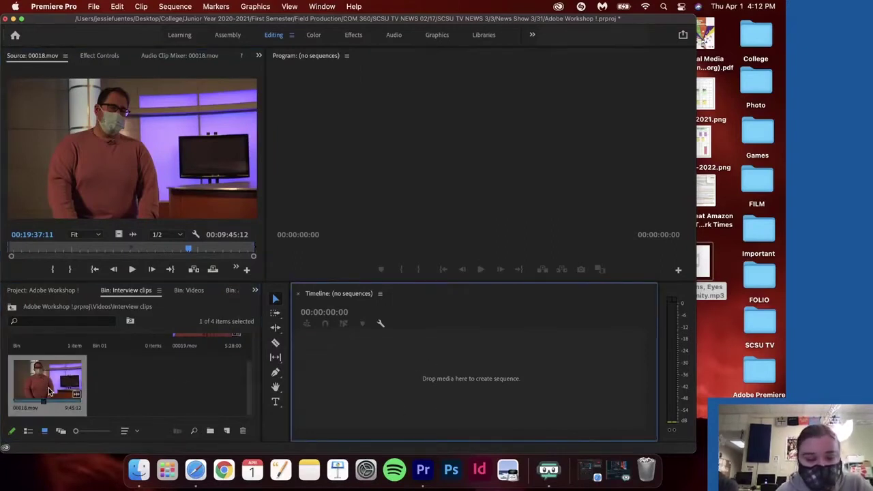
left_click_drag(47, 388, 399, 393)
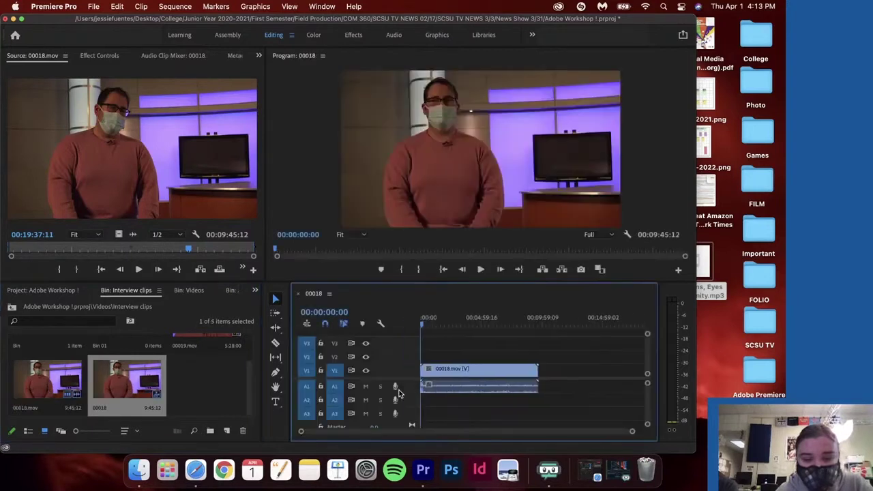
scroll(161, 387, "up", 2)
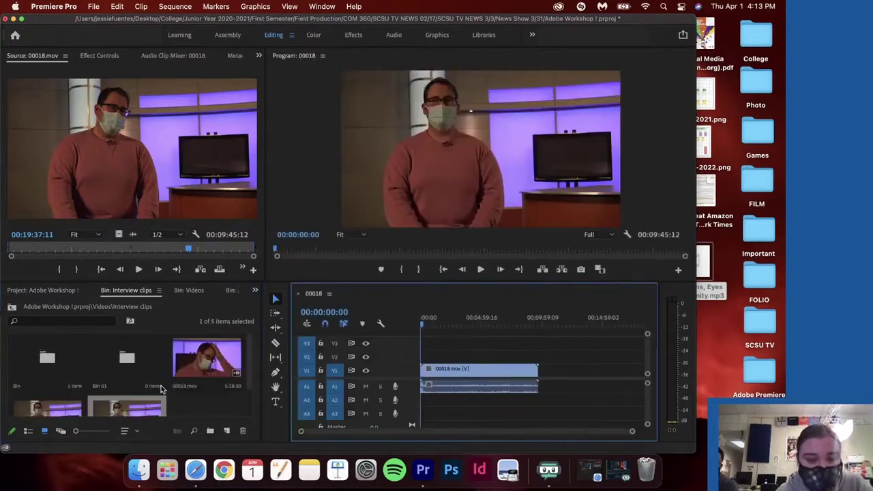
left_click_drag(205, 358, 543, 378)
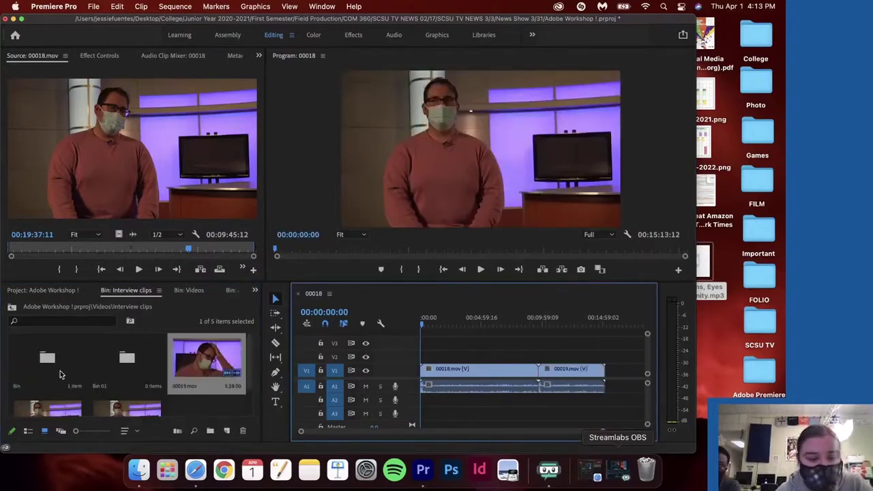
Open the B-Roll bin inside Videos and place 00007.mov and MVI_1062.MP4 on V1, about four minutes past the interview clips
left_click(38, 290)
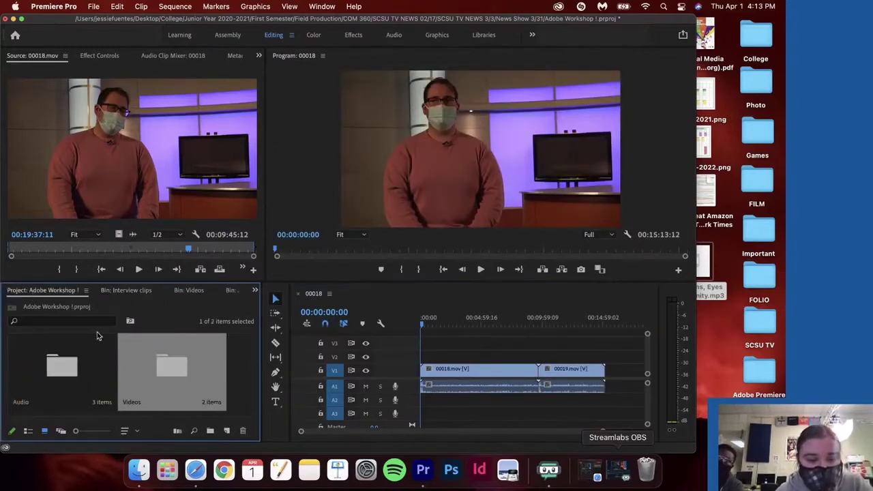
double_click(157, 397)
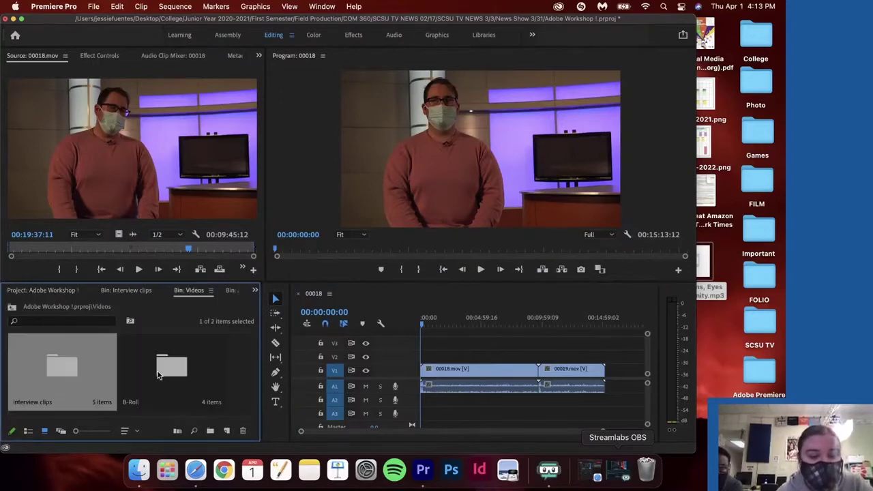
double_click(156, 368)
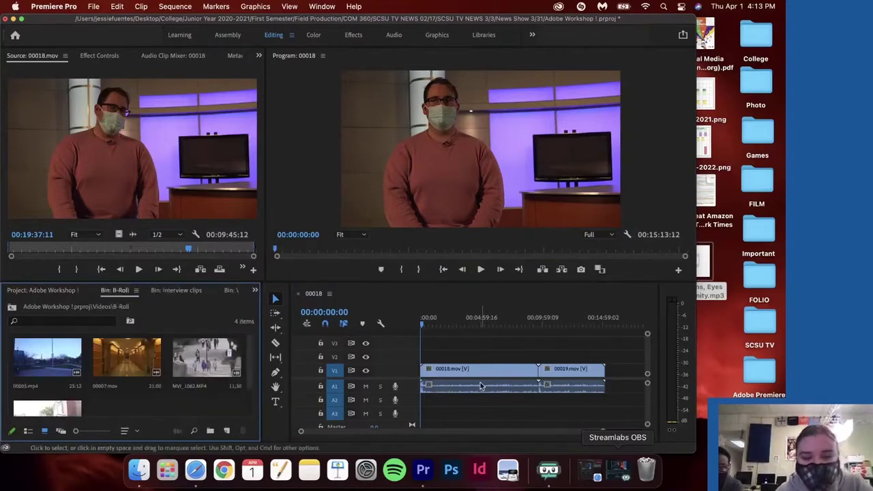
scroll(550, 348, "down", 4)
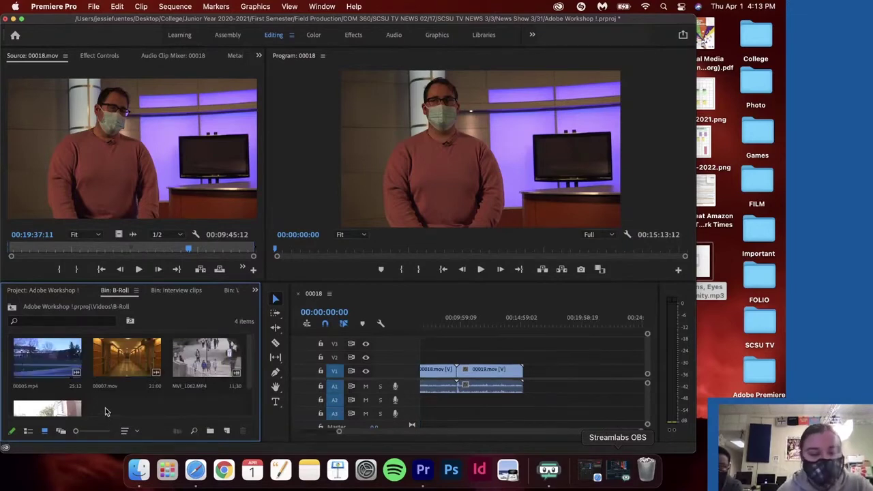
left_click_drag(105, 408, 539, 379)
left_click_drag(521, 346, 576, 374)
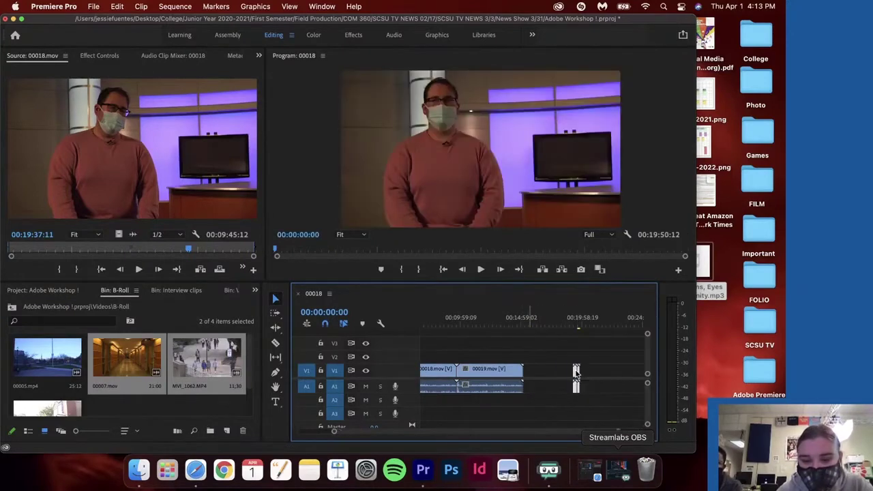
Place 00000.mov and 00005.mp4 from the B-Roll bin on V1 directly in front of the existing B-roll clips
scroll(54, 408, "down", 2)
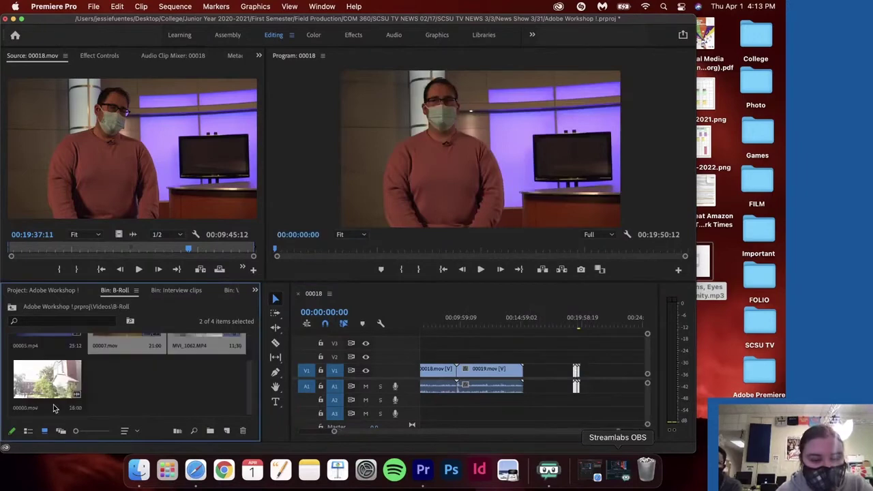
left_click(102, 395)
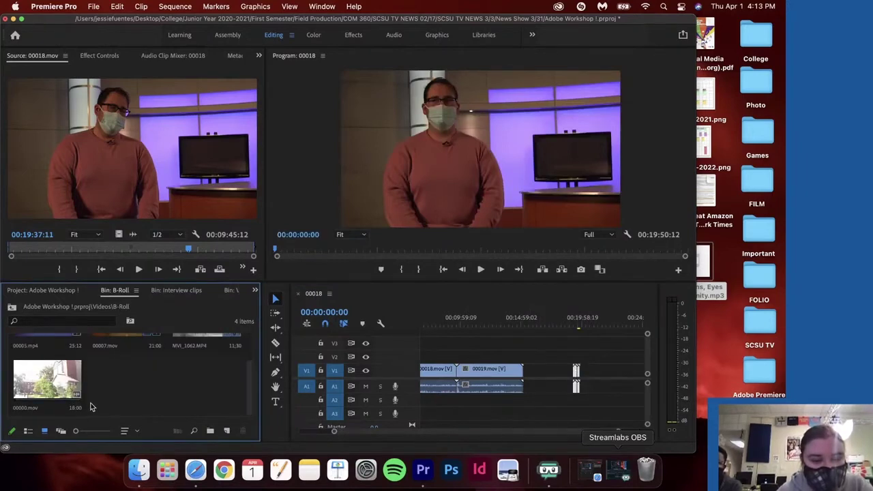
left_click(68, 386)
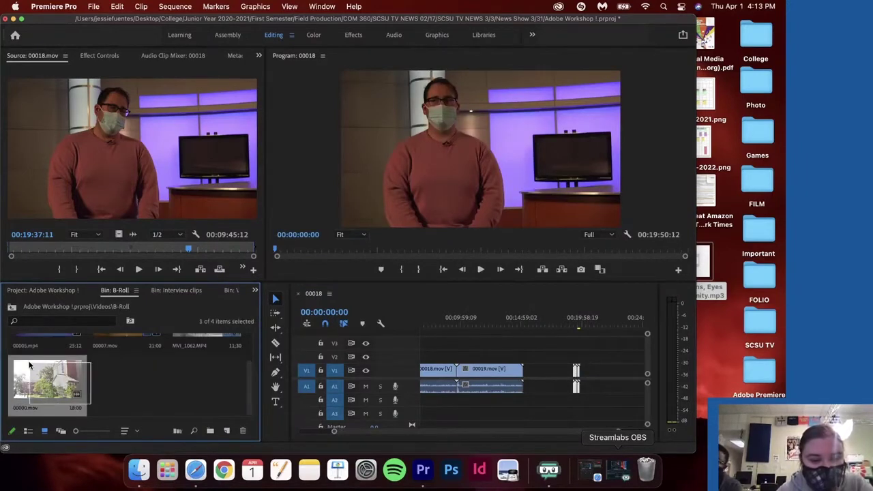
mouse_move(29, 366)
left_mouse_down()
mouse_move(59, 388)
mouse_move(551, 407)
mouse_move(573, 387)
left_mouse_up()
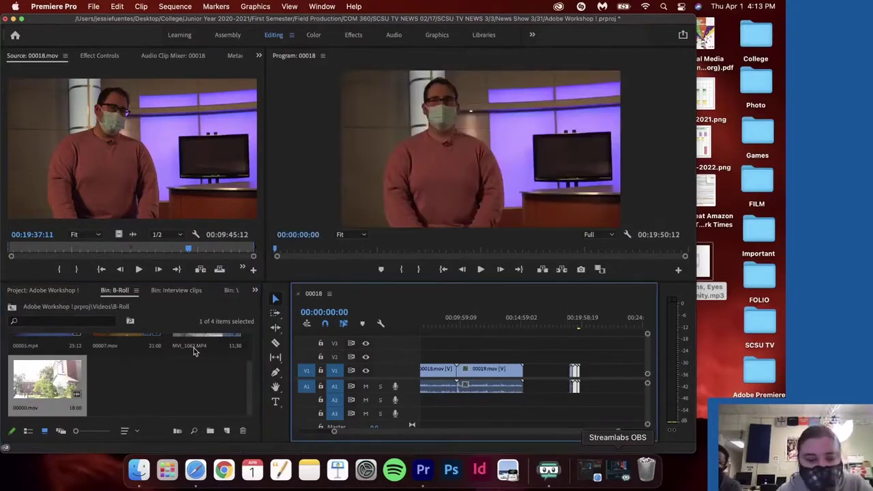
scroll(84, 362, "up", 2)
mouse_move(50, 357)
left_mouse_down()
mouse_move(520, 374)
mouse_move(525, 361)
mouse_move(566, 373)
left_mouse_up()
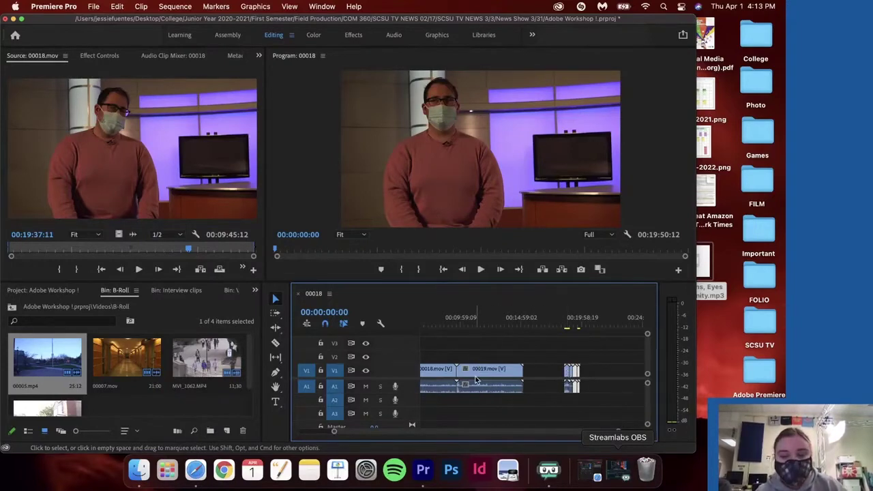
Switch the source patching for V1 and A1 off and back on in the 00018 sequence
scroll(476, 381, "left", 2)
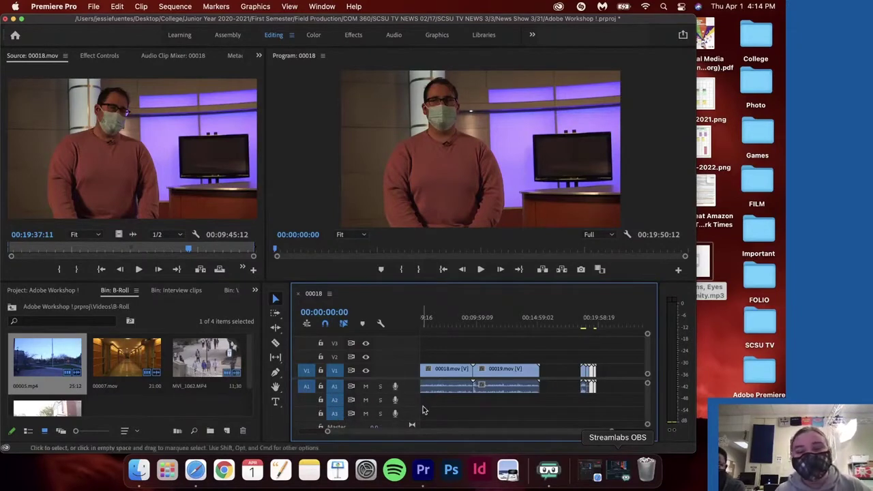
scroll(473, 403, "right", 2)
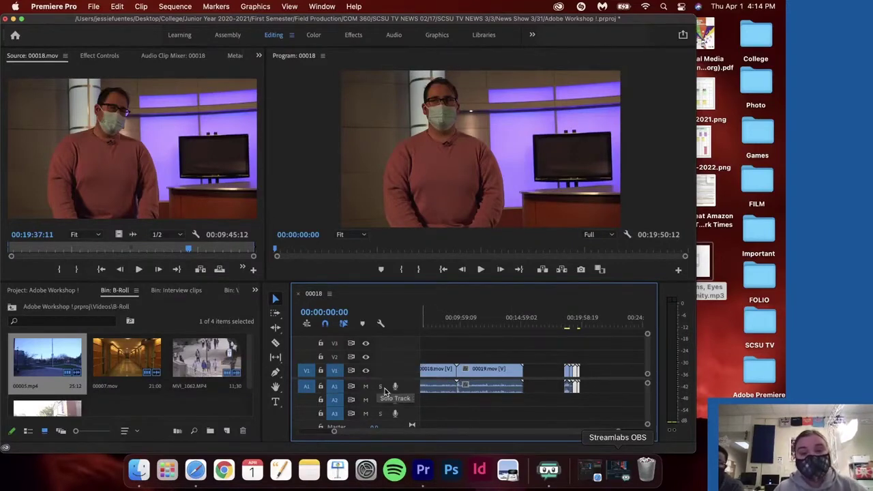
scroll(509, 417, "up", 3)
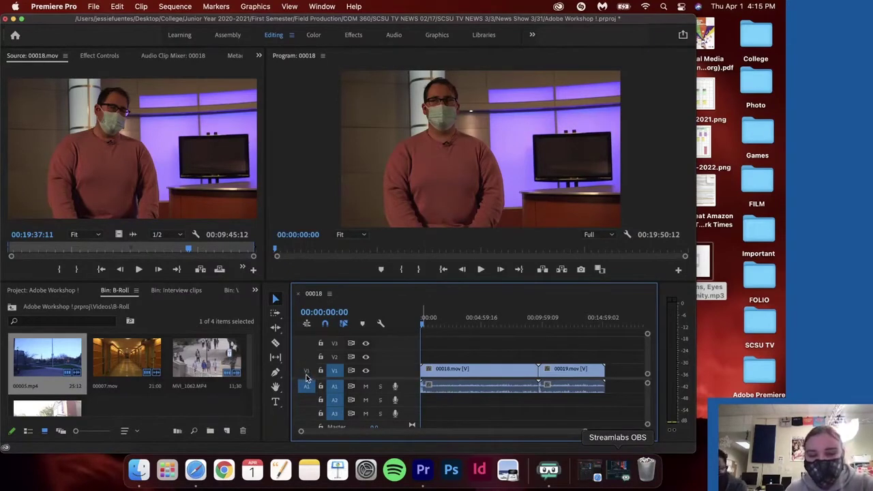
left_click(307, 387)
left_click(307, 386)
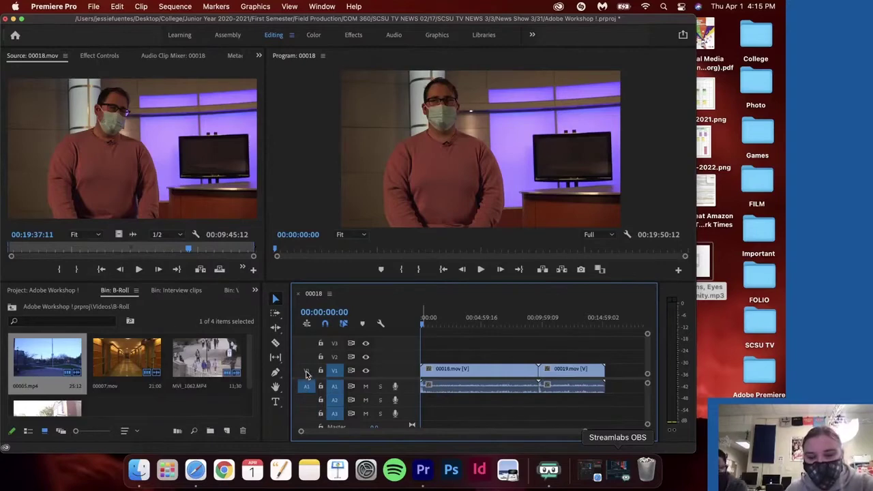
left_click(307, 371)
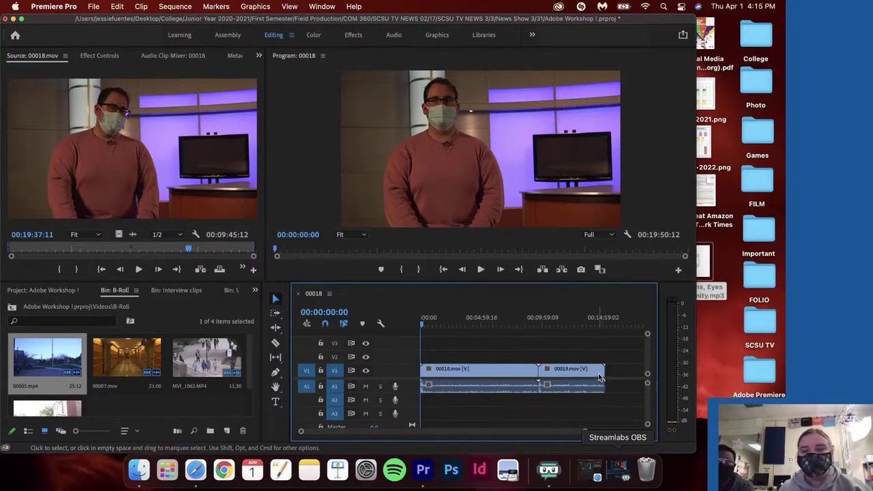
scroll(620, 388, "right", 3)
scroll(619, 388, "left", 3)
scroll(619, 389, "down", 2)
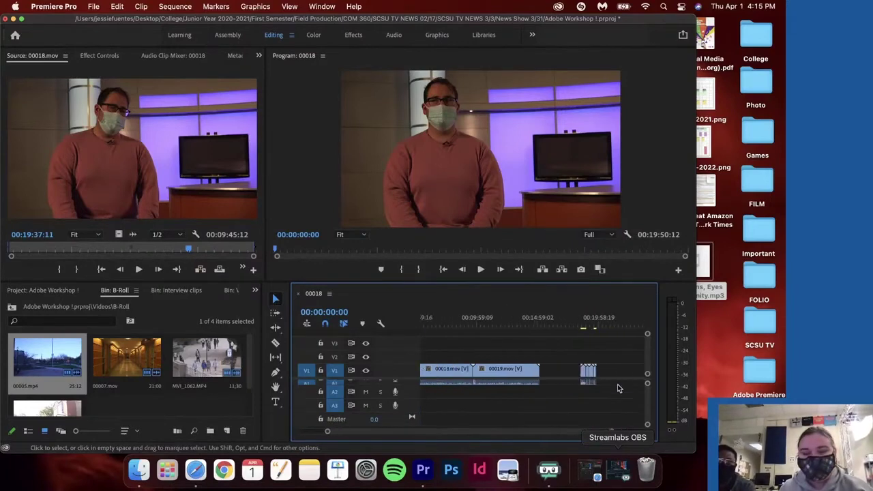
scroll(620, 388, "up", 2)
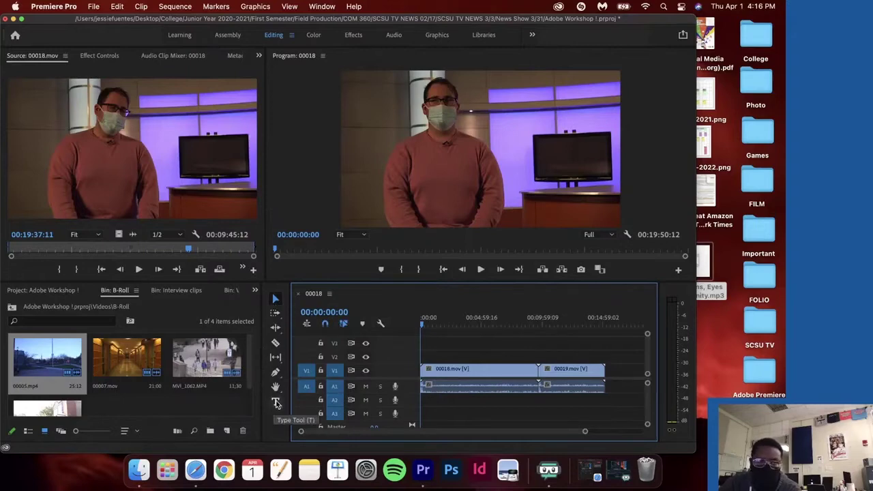
Look through the Type and Pen tool variants and the Program Monitor's context commands for marking and markers
left_click(277, 403)
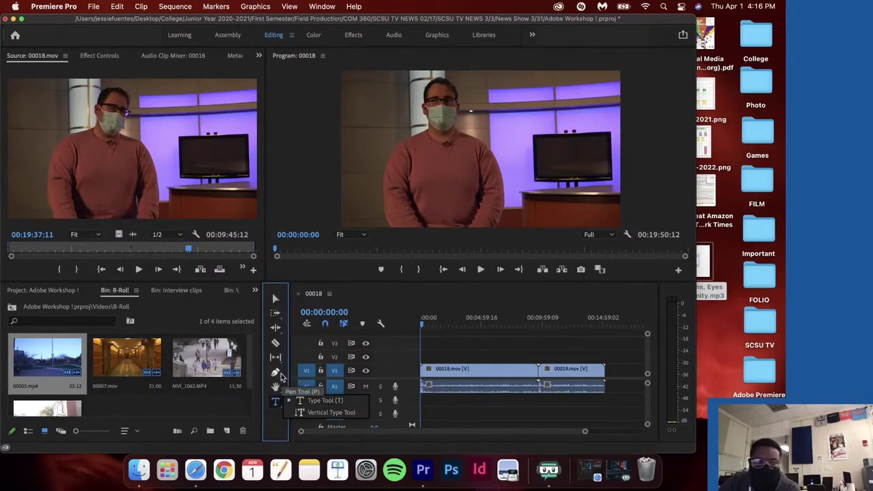
left_click(280, 300)
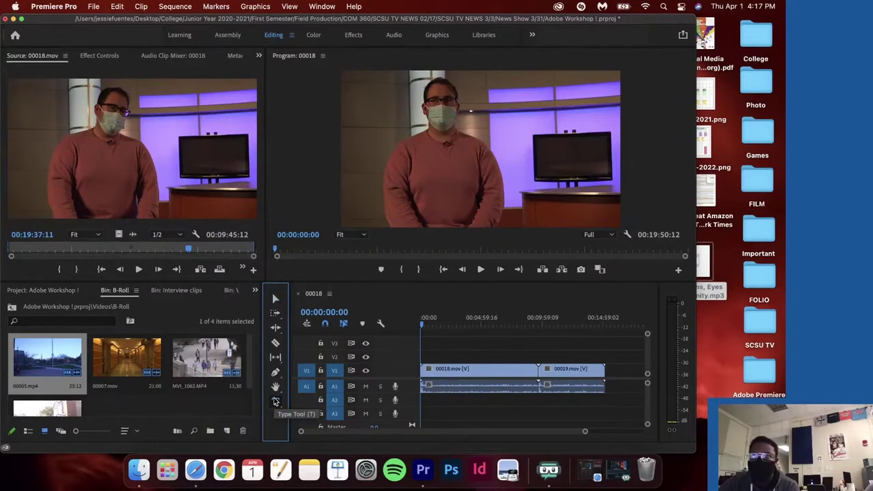
left_click(277, 372)
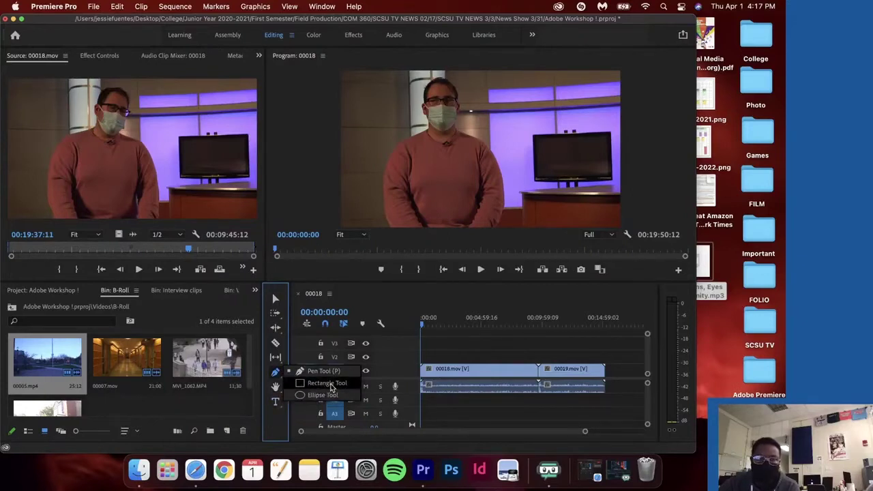
left_click(393, 292)
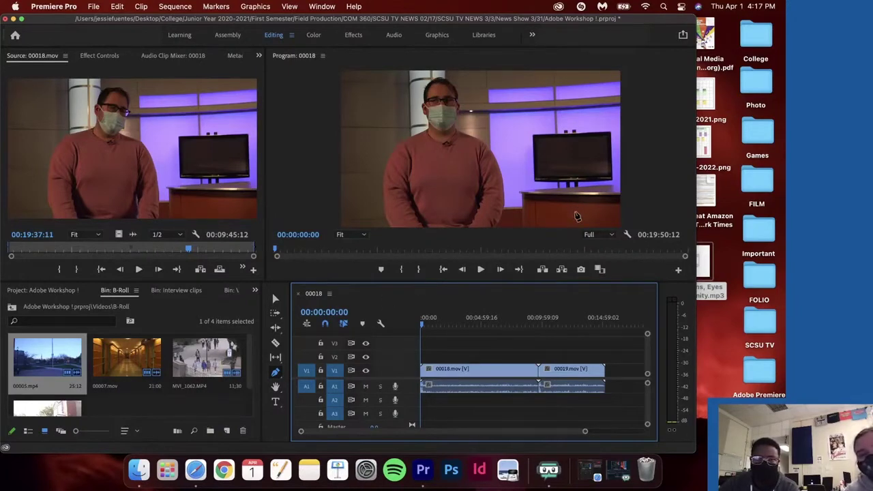
right_click(576, 216)
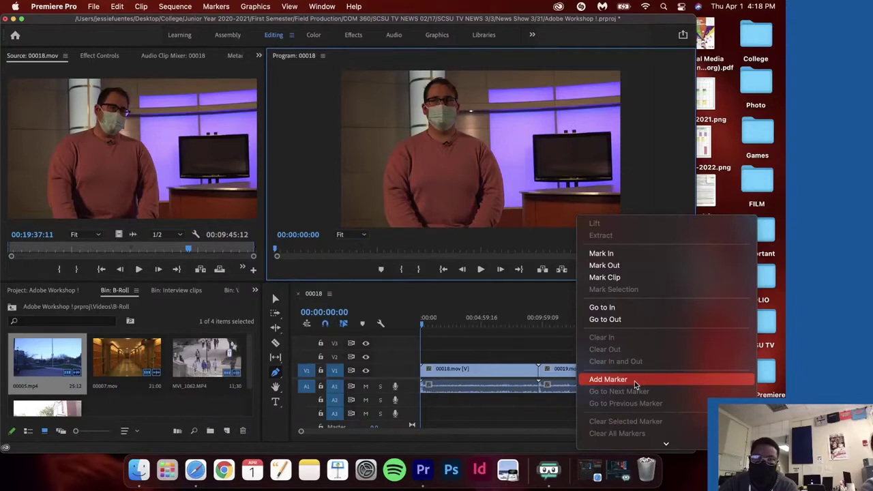
left_click(531, 307)
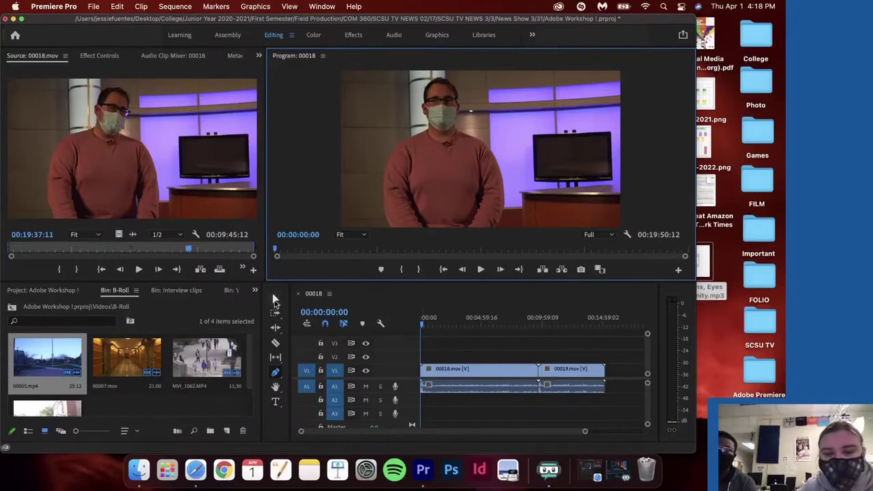
With the Selection tool active, add a sequence marker at 00:05:06:07 and view its settings without changing them
left_click(275, 298)
left_click_drag(452, 321, 483, 325)
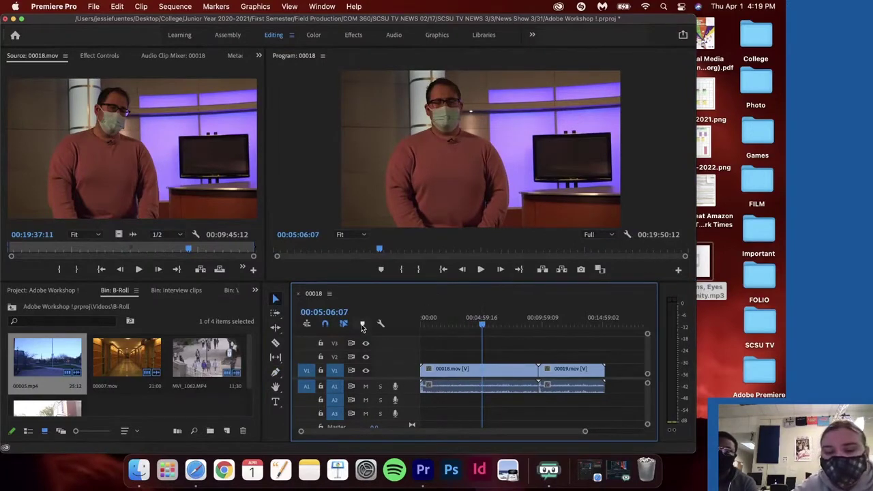
left_click(362, 326)
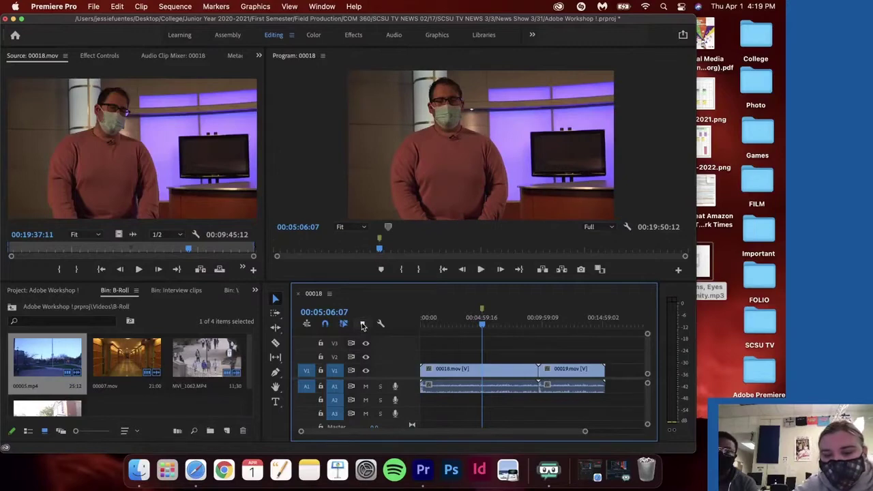
double_click(482, 311)
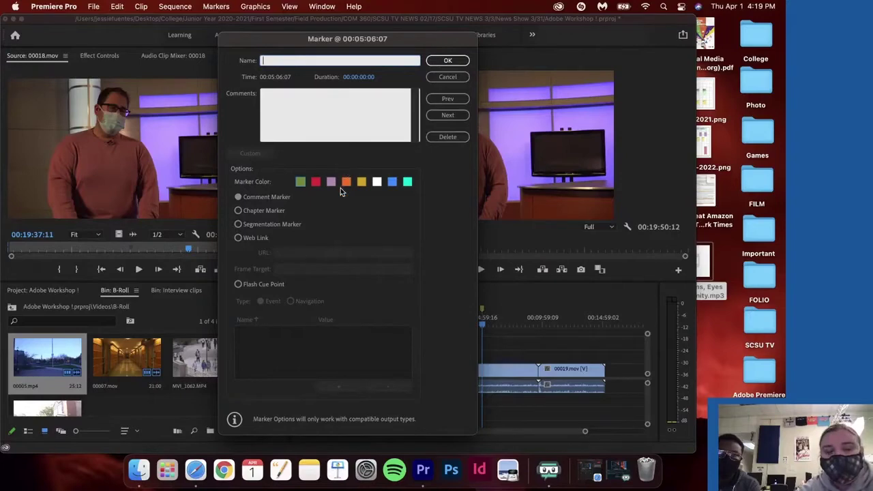
left_click(436, 79)
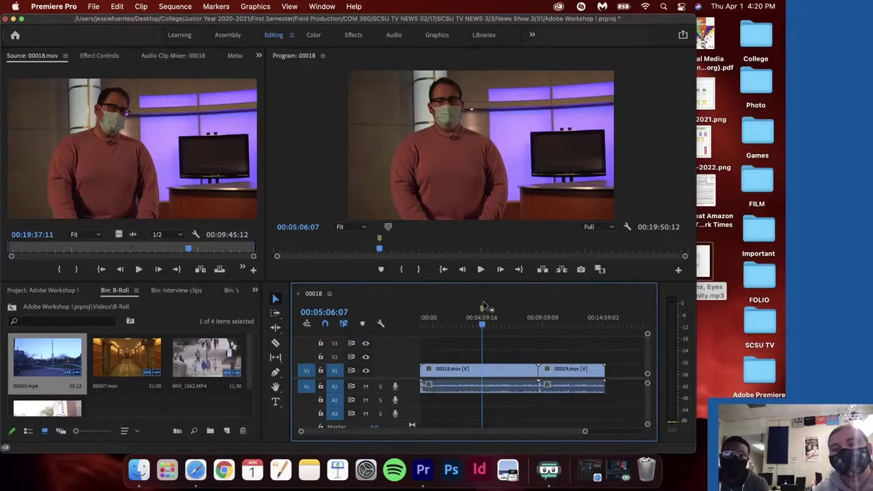
Dock the Tools panel between the Source and Program Monitors and narrow it to a single column
left_click(276, 291)
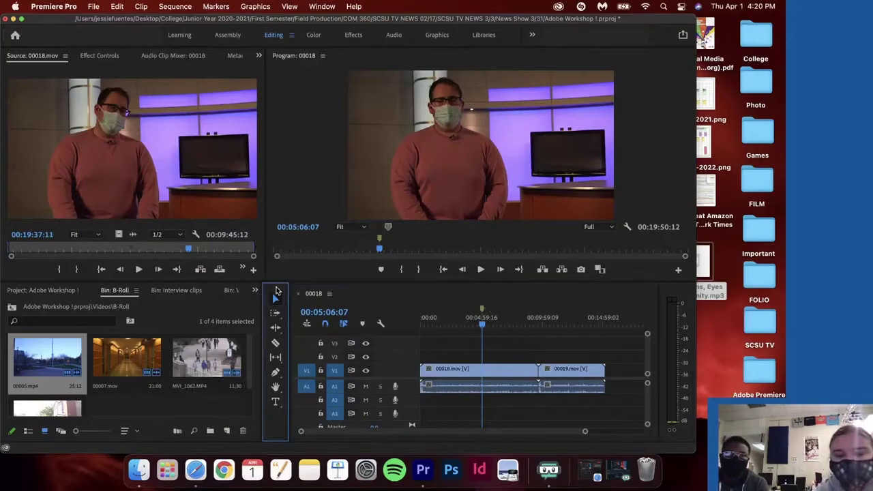
left_click_drag(277, 291, 261, 221)
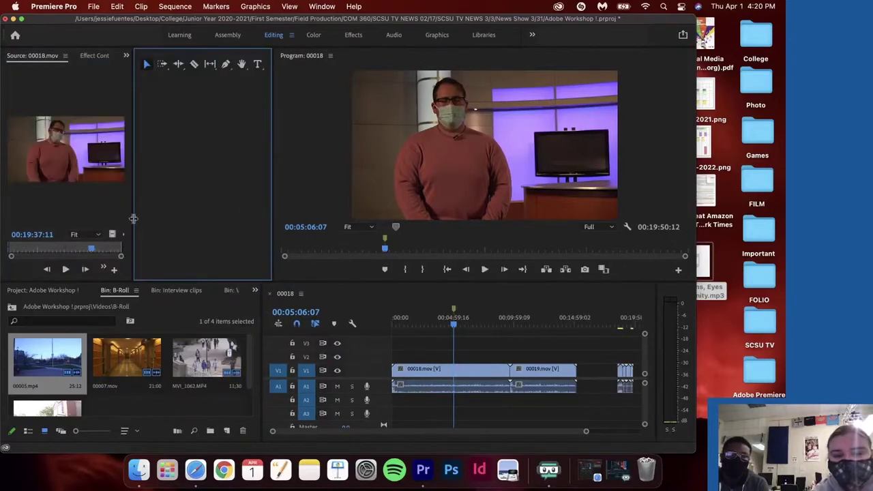
left_click_drag(133, 218, 292, 208)
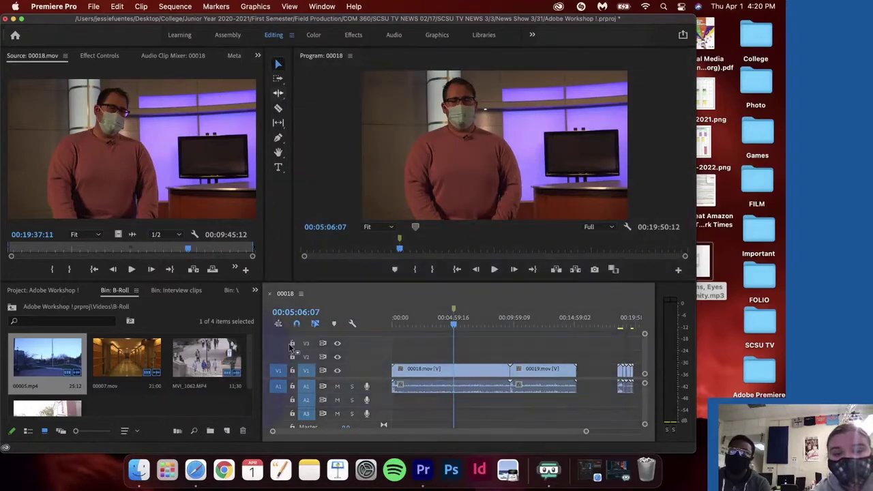
Dock the Tools panel between the Project panel and the Timeline, narrow it to one column and widen the Timeline over the Project panel's space
left_click_drag(290, 346, 268, 326)
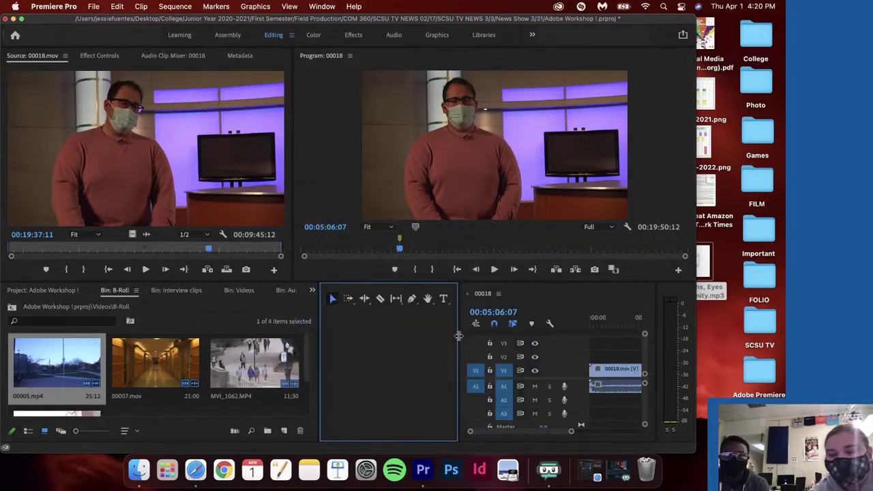
left_click_drag(459, 335, 298, 351)
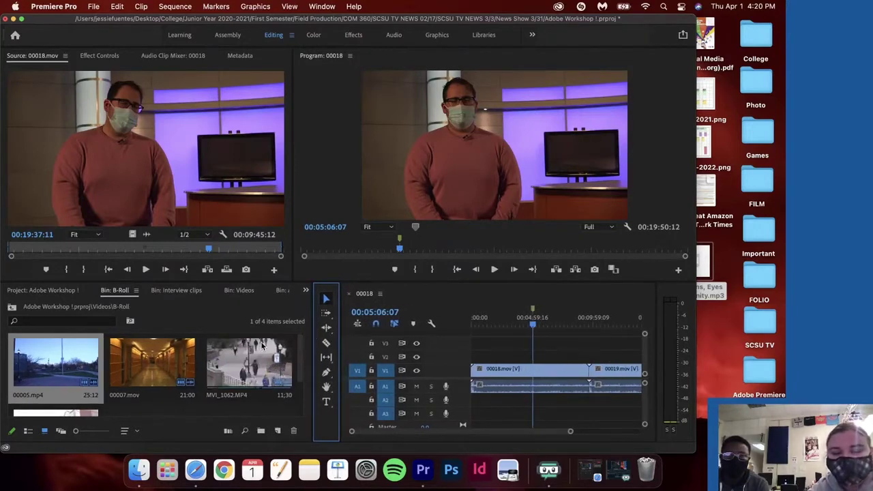
left_click_drag(311, 327, 189, 354)
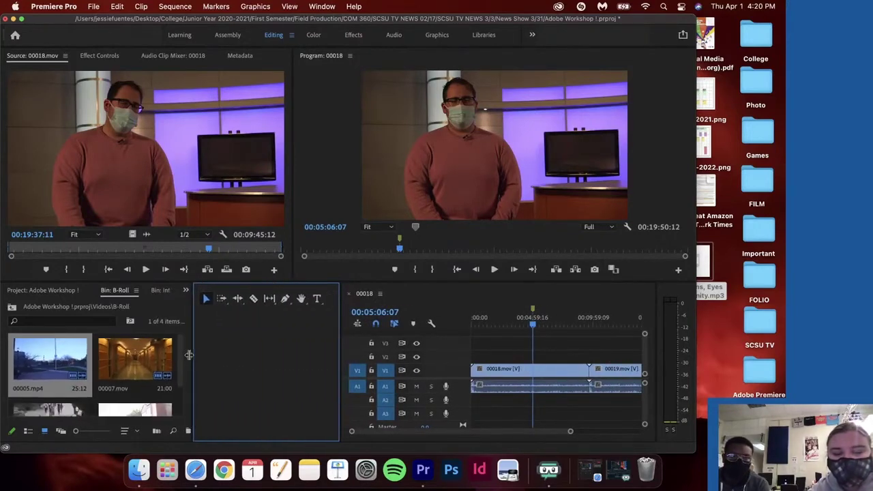
left_click_drag(344, 340, 219, 365)
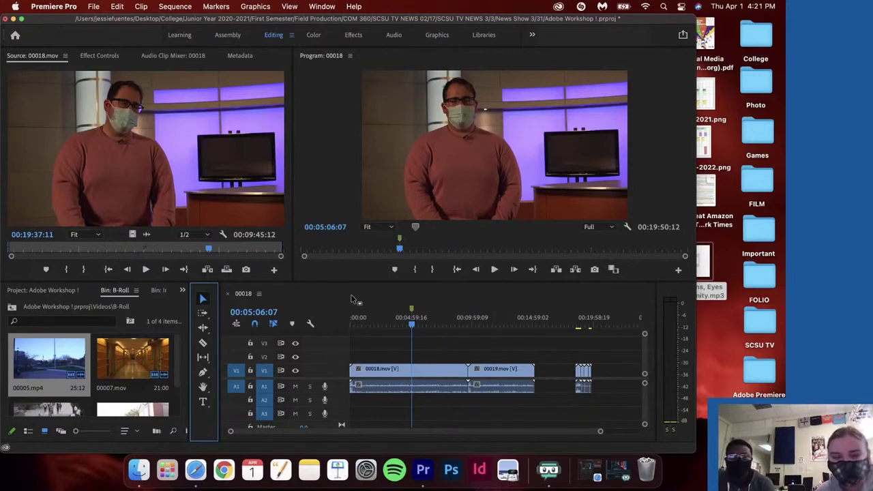
key("cmd+s")
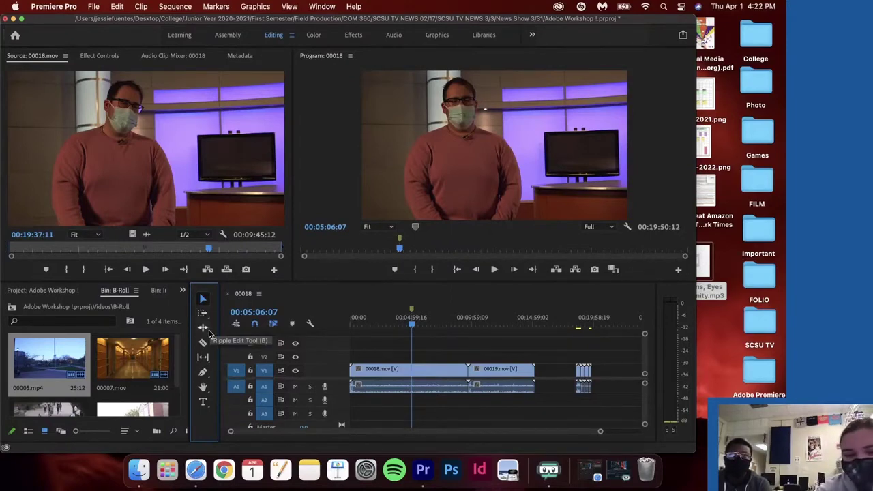
Select 00018.mov, 00019.mov and a short end clip individually, then marquee-select both interview clips and clear the selection
left_click(453, 377)
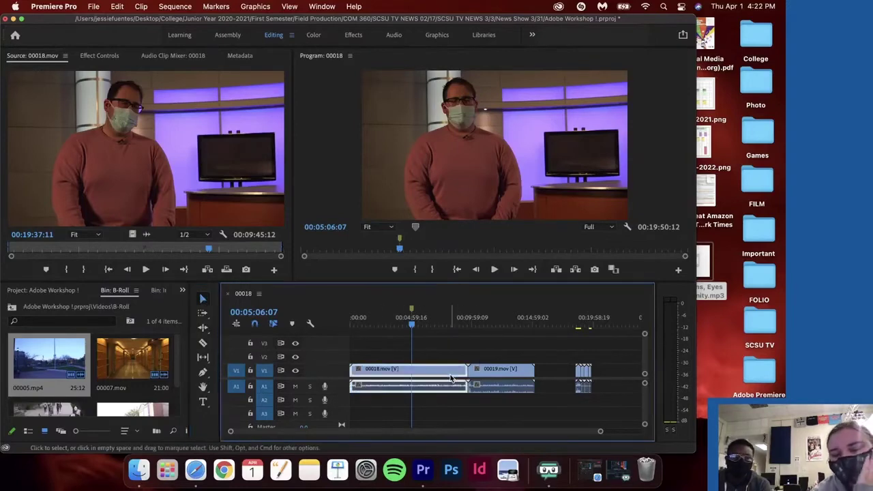
left_click(498, 377)
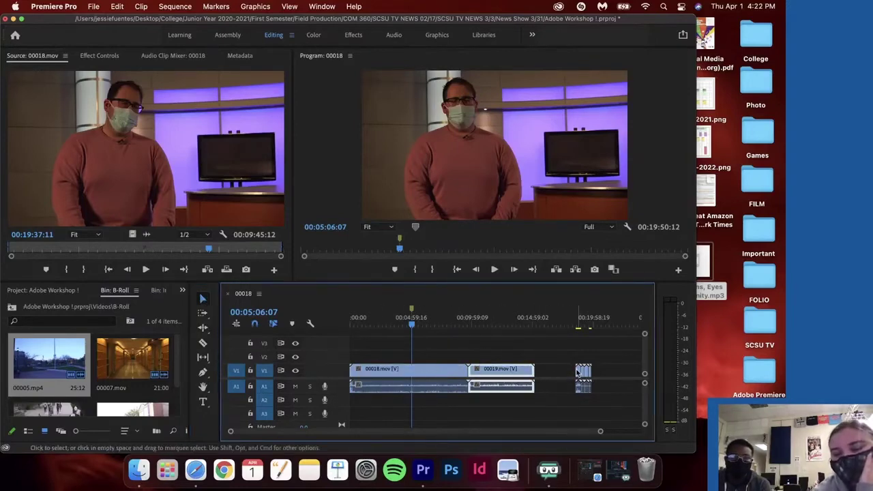
left_click(578, 372)
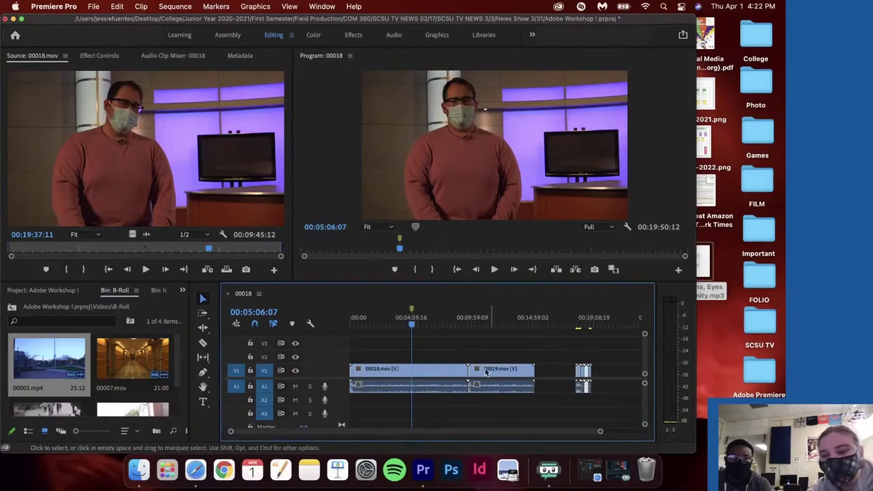
left_click_drag(418, 349, 537, 399)
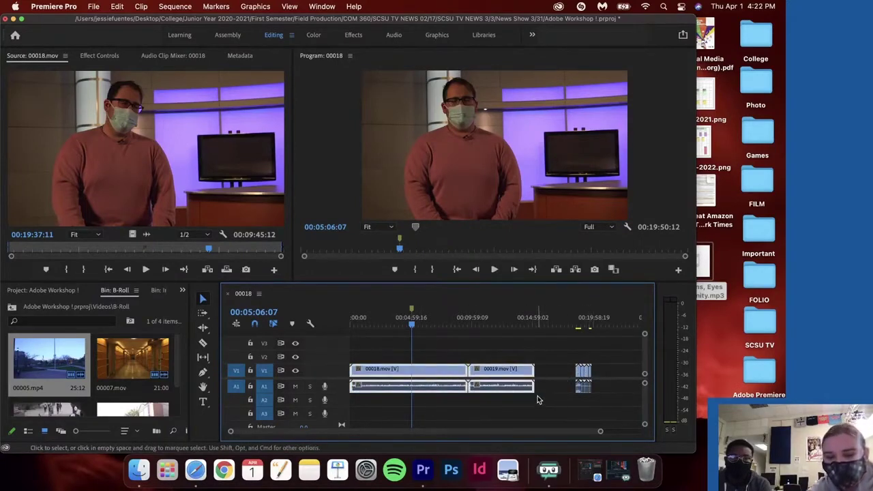
left_click(425, 343)
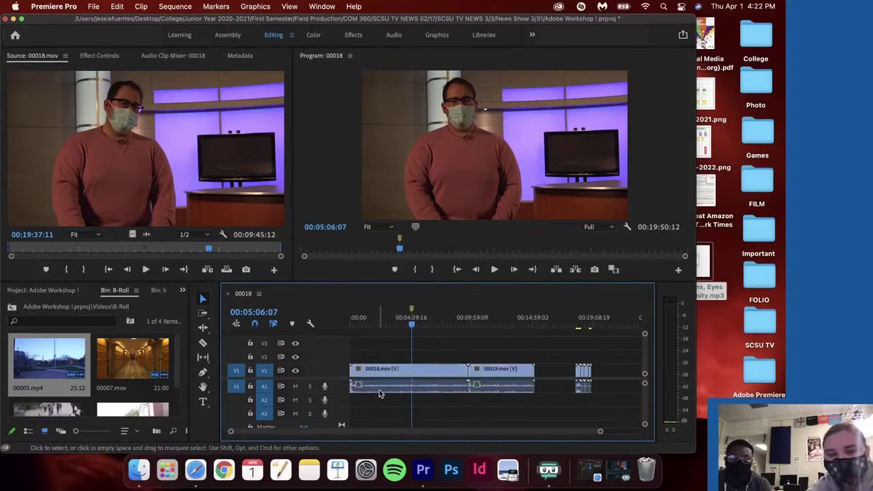
Split 00018.mov and 00019.mov once each with the Razor tool, cutting linked video and audio together
left_click(206, 349)
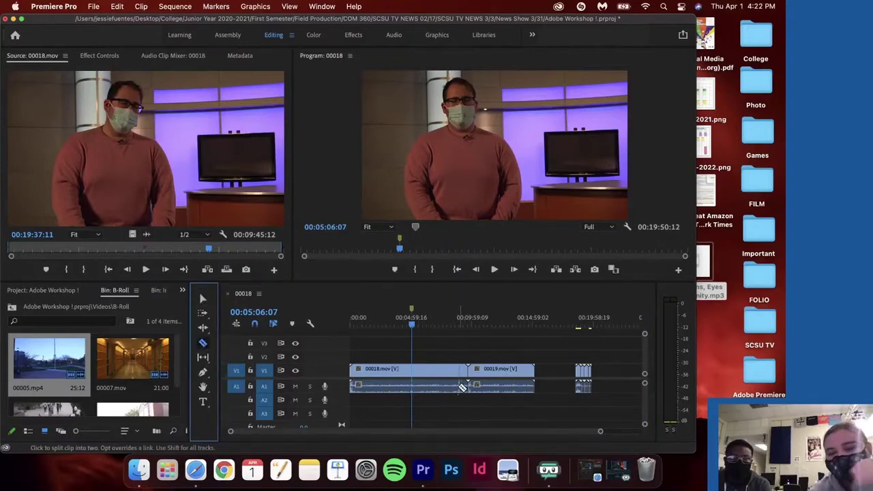
left_click(434, 384)
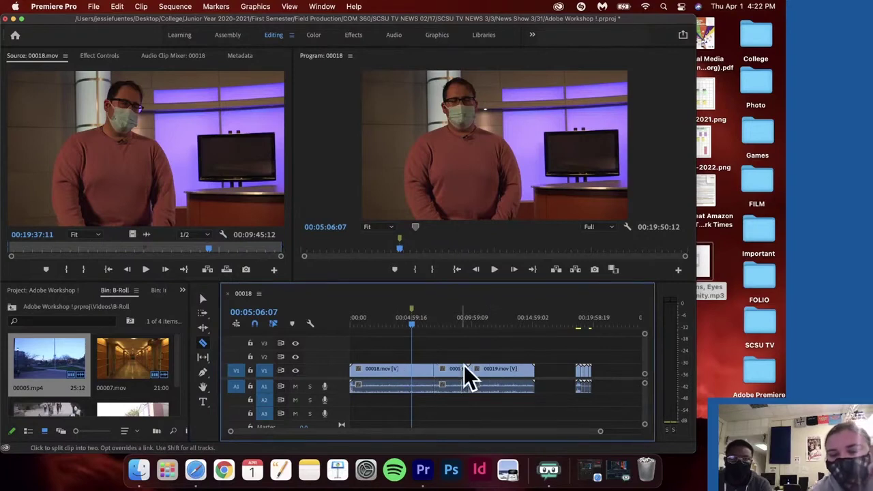
left_click(496, 374)
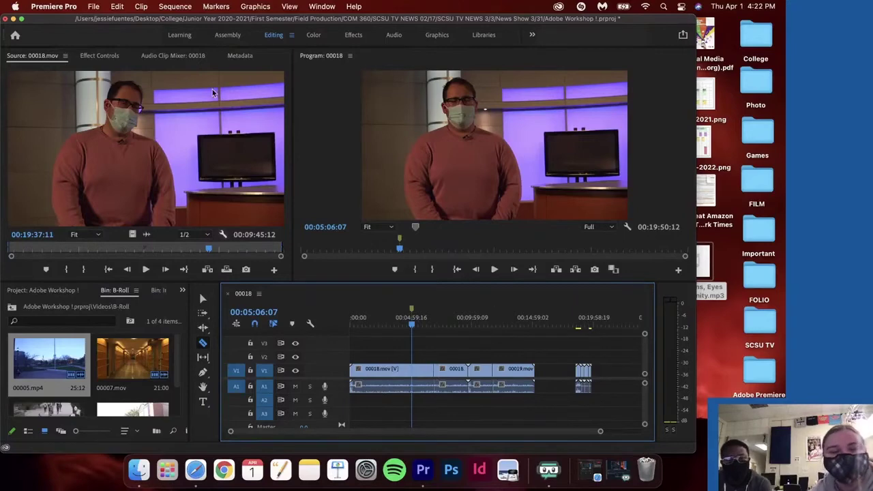
Undo the razor cuts in 00019.mov and 00018.mov
left_click(117, 6)
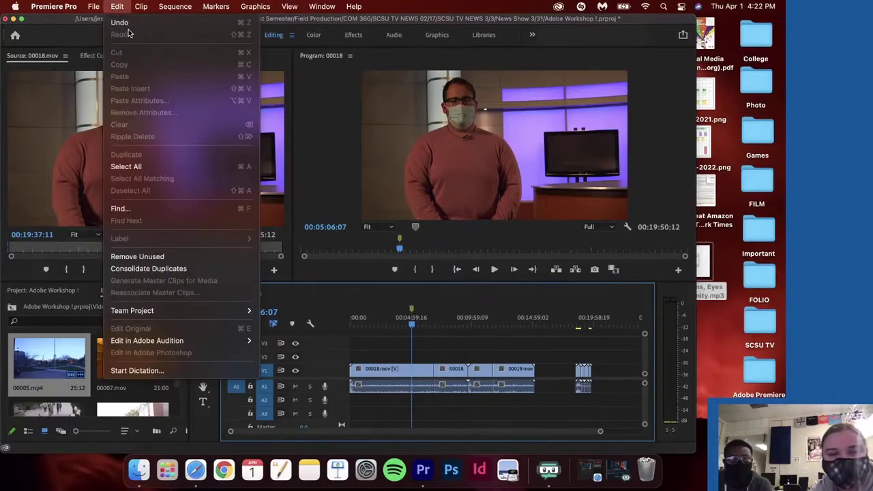
left_click(129, 28)
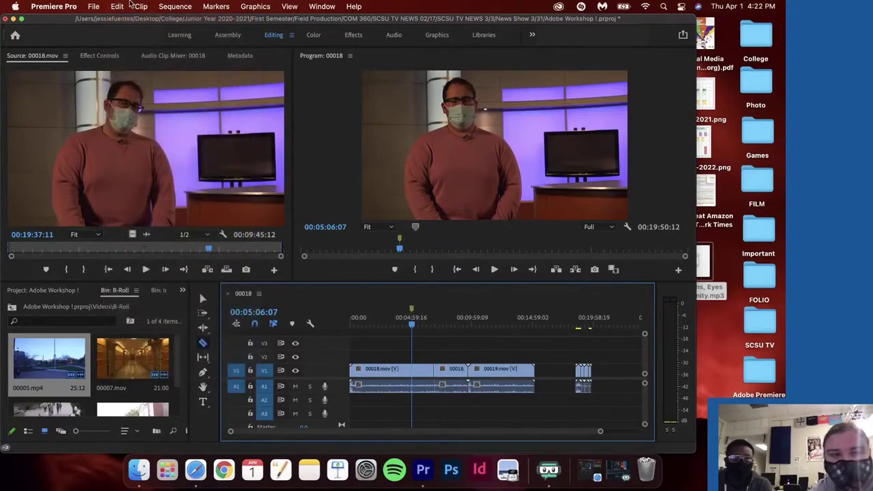
left_click(117, 7)
left_click(121, 23)
Undo the sequence marker added at 00:05:06:07 and activate the Selection tool
left_click(120, 7)
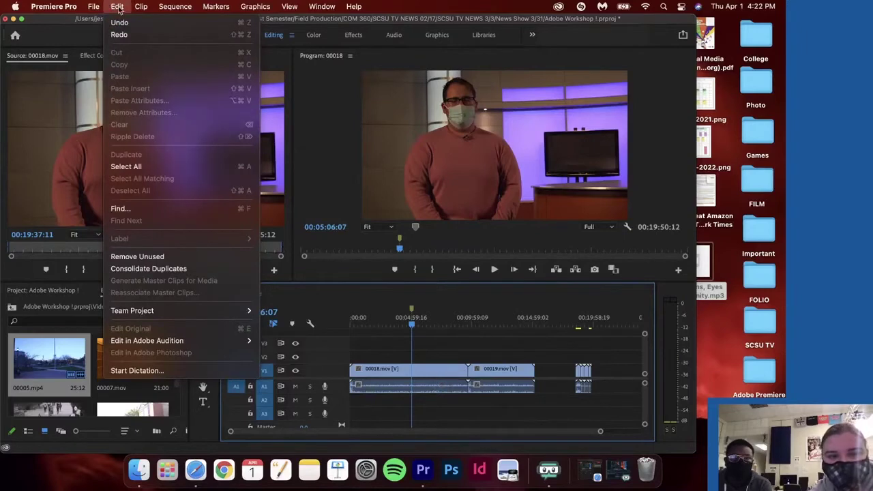
left_click(123, 25)
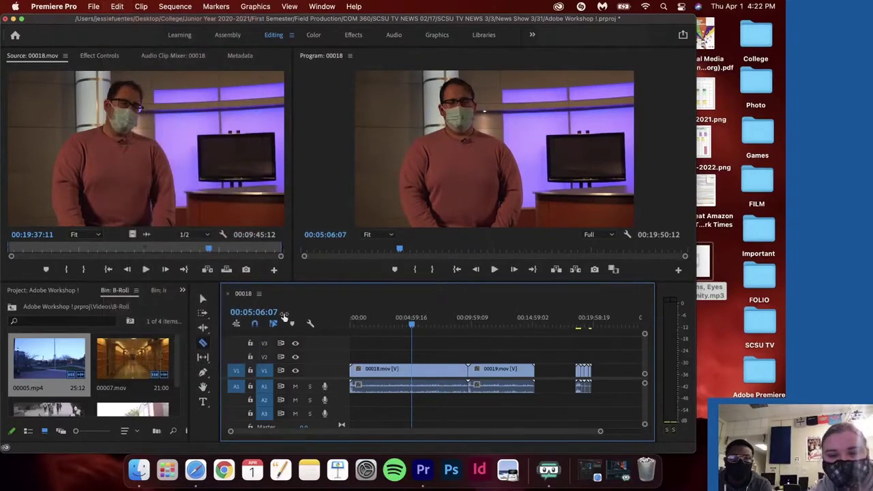
left_click(202, 299)
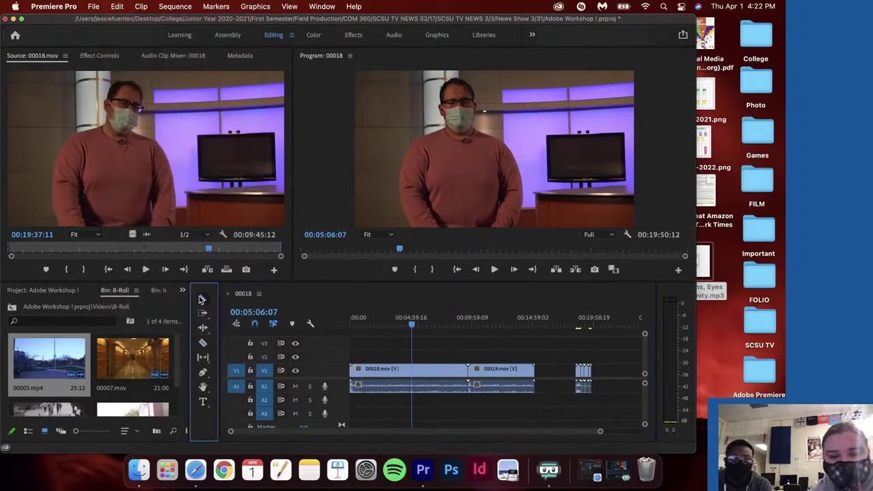
Activate the Pen and Type tools in turn, view the Type tool variants, select 00019.mov and return to the Selection tool
left_click(203, 373)
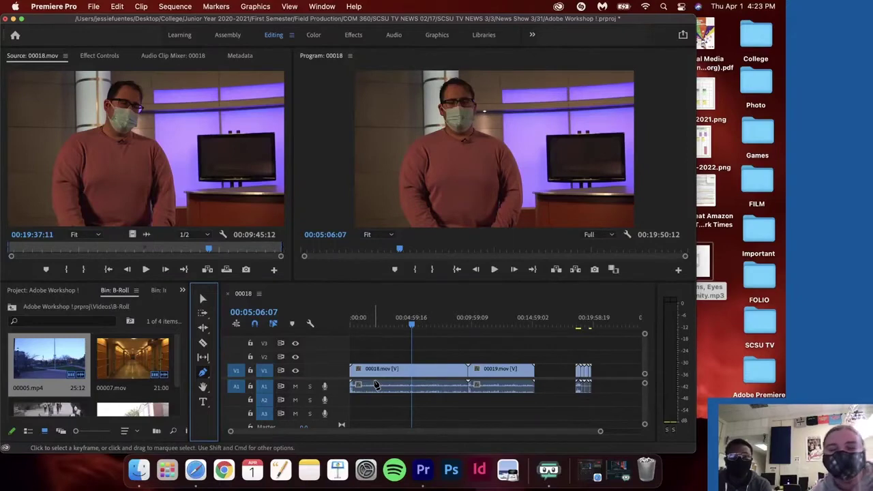
left_click(202, 403)
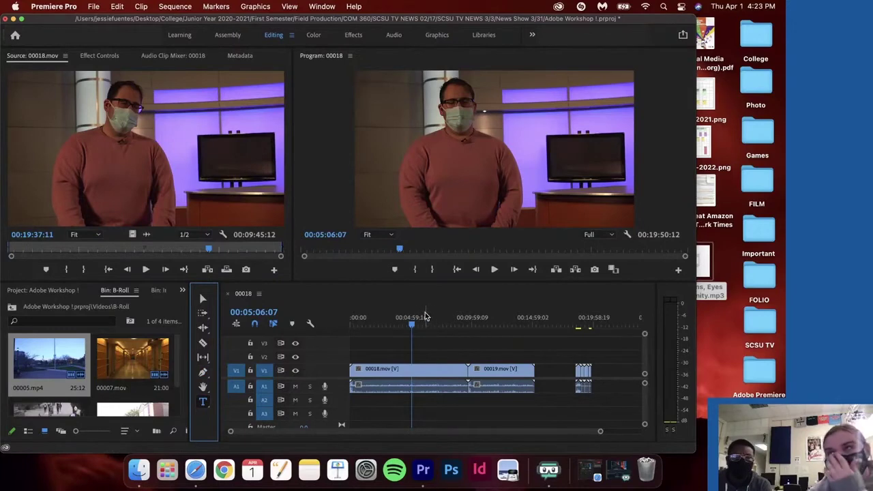
left_click(202, 404)
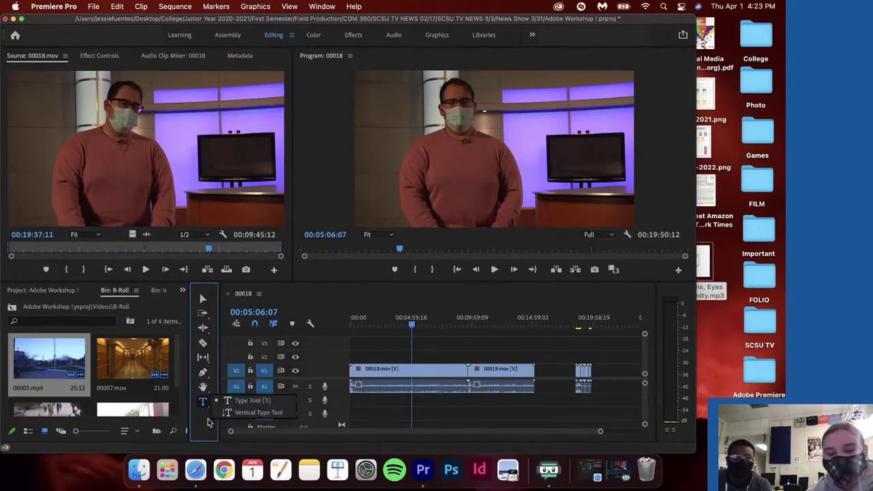
left_click(212, 399)
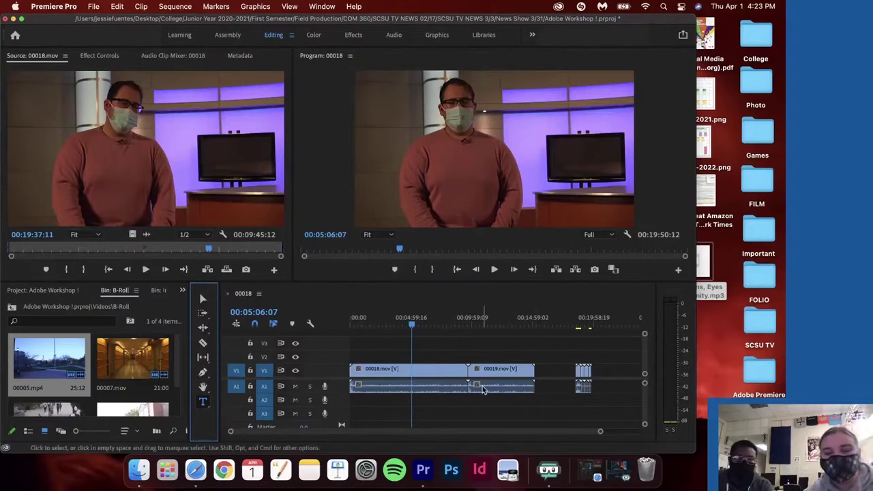
mouse_move(484, 389)
left_mouse_down()
mouse_move(519, 390)
mouse_move(486, 389)
left_mouse_up()
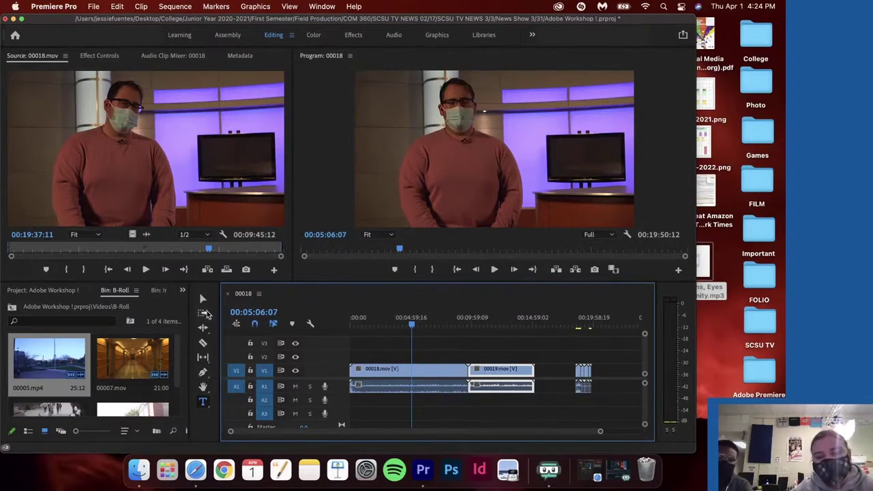
left_click(203, 299)
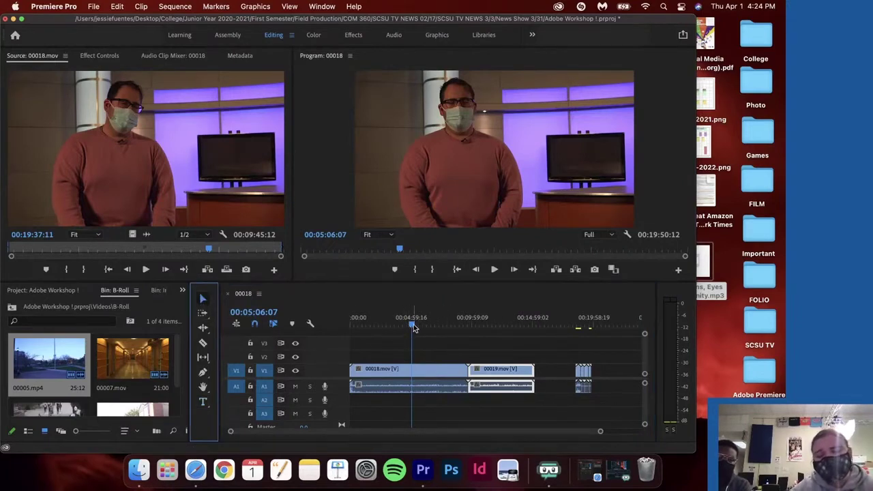
Scrub the playhead through 00018.mov to 00:09:43:01, then back to 00:05:11:16
left_click(385, 329)
left_click_drag(385, 331, 468, 327)
left_click(516, 362)
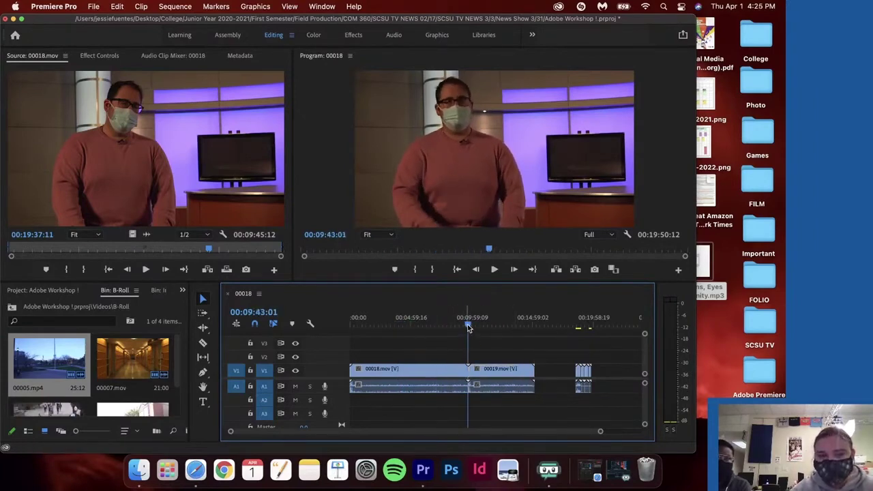
left_click_drag(468, 330, 432, 338)
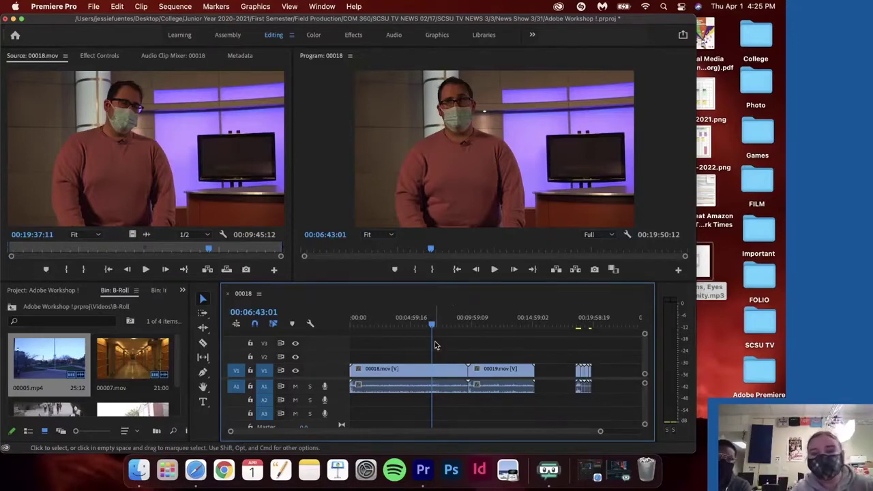
left_click_drag(431, 326, 412, 334)
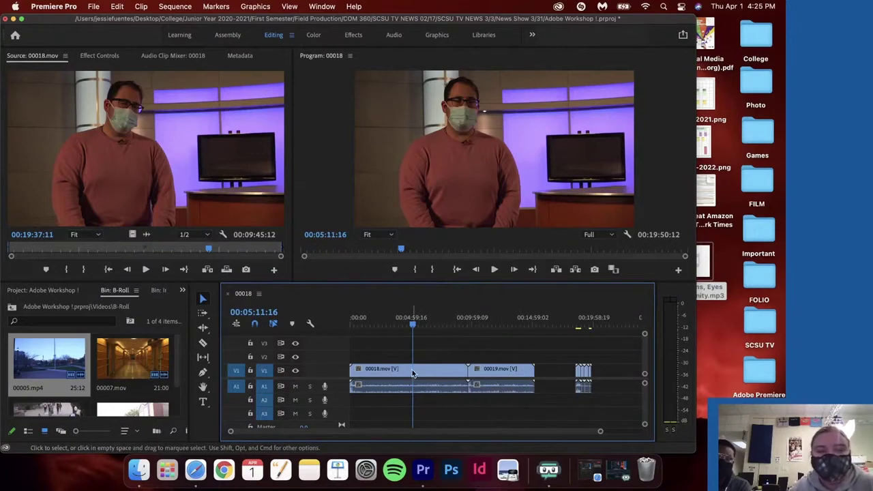
Place the playhead at 00:05:51:23 and split 00018.mov there with the Razor tool
mouse_move(412, 327)
left_mouse_down()
mouse_move(382, 326)
mouse_move(454, 327)
mouse_move(423, 334)
left_mouse_up()
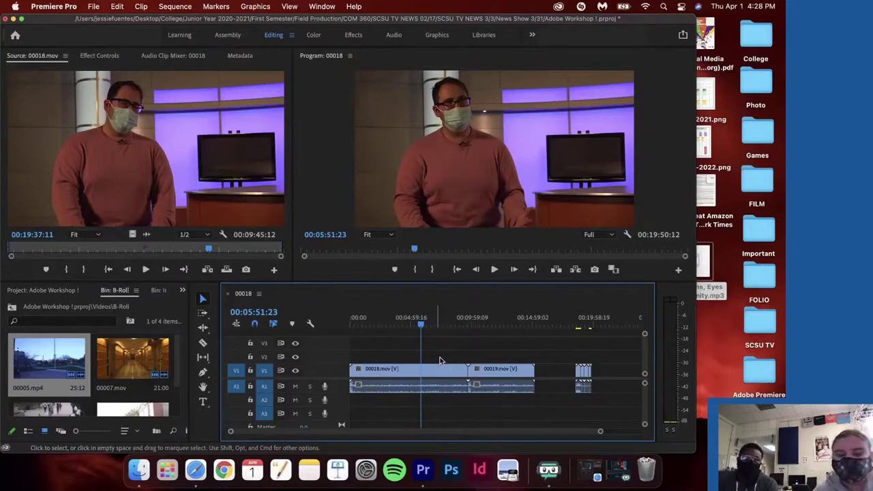
mouse_move(421, 325)
left_mouse_down()
mouse_move(407, 330)
mouse_move(421, 328)
left_mouse_up()
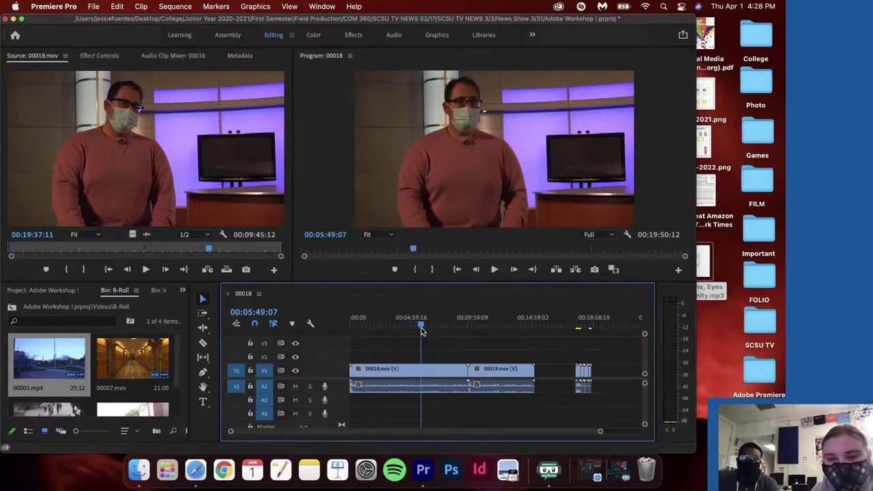
left_click(203, 342)
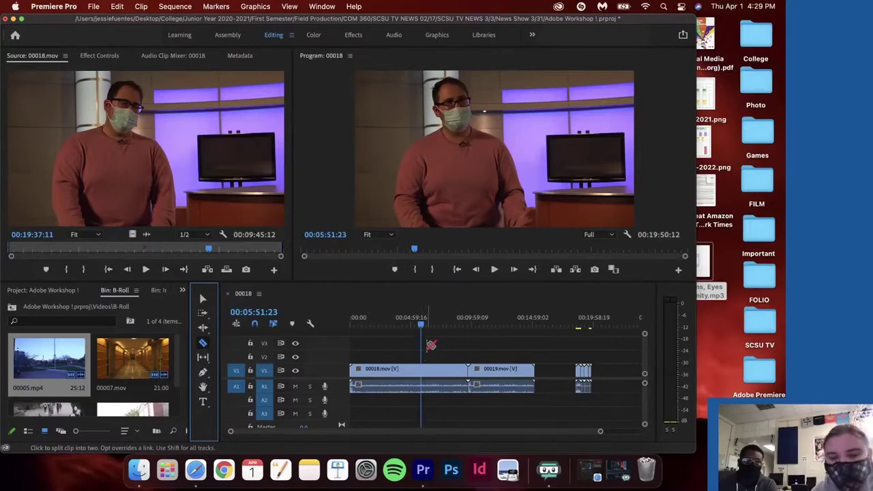
left_click(425, 369)
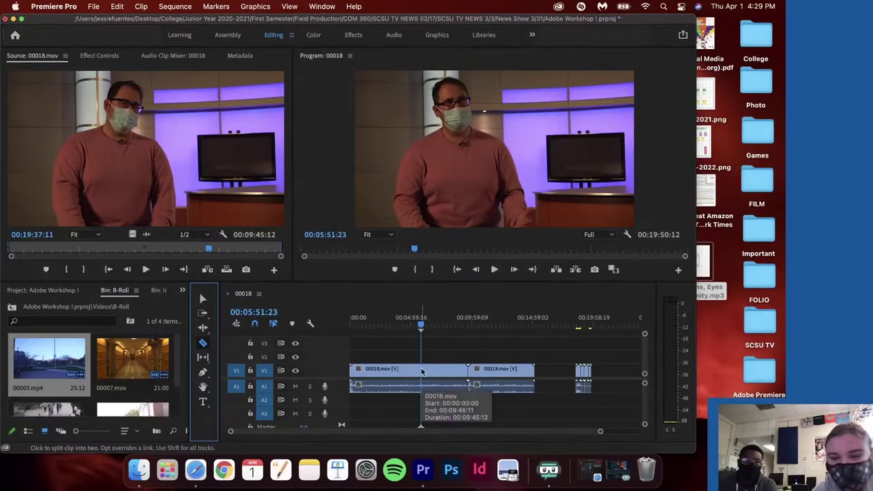
Move the playhead to 00:06:32:07 and make a second razor cut in 00018.mov at that point
key("v")
left_click(427, 326)
left_click_drag(427, 328, 430, 326)
left_click(202, 342)
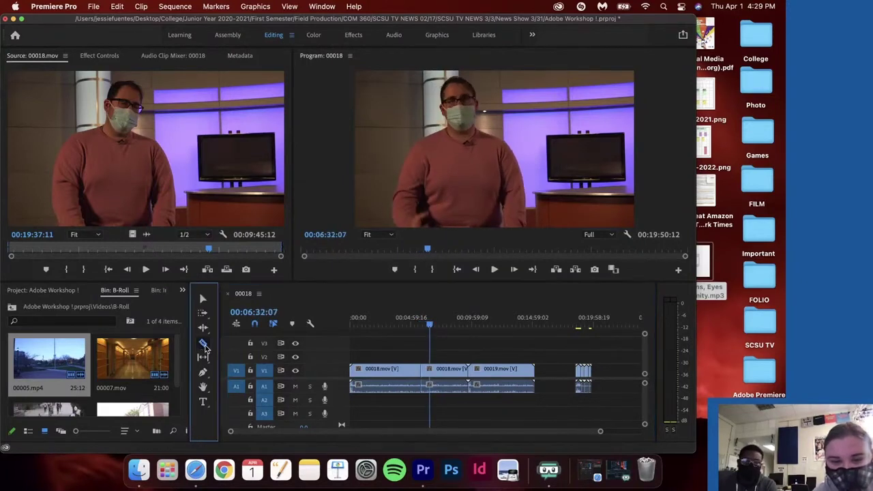
left_click(434, 373)
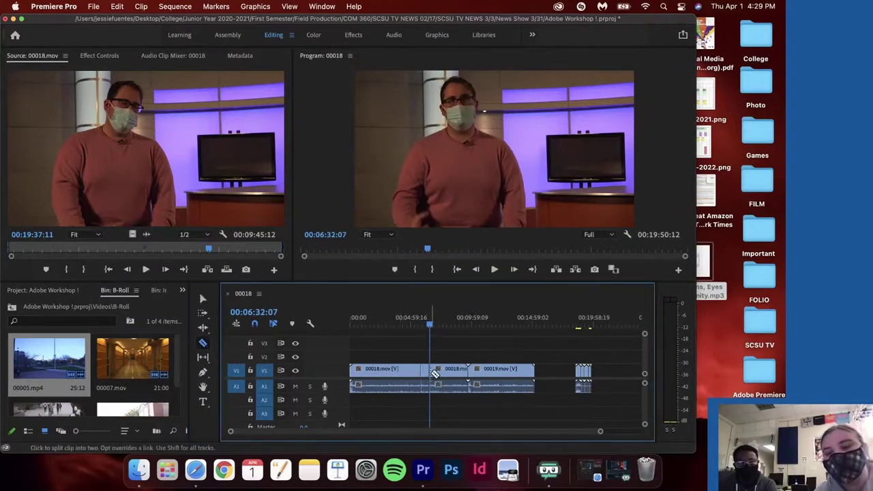
With the Selection tool, shift the last 00018.mov segment and 00019.mov further along the timeline, opening a gap after 00:06:32:07
left_click(205, 300)
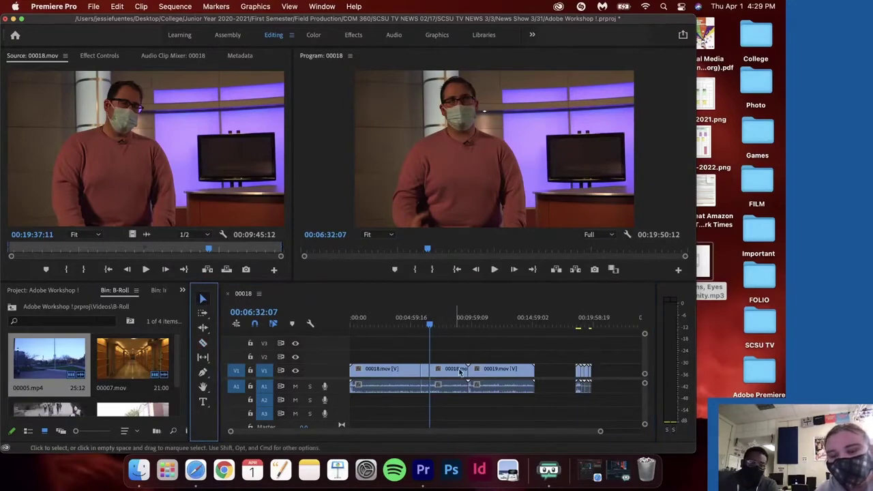
mouse_move(487, 385)
left_mouse_down()
mouse_move(512, 379)
mouse_move(462, 380)
mouse_move(475, 376)
left_mouse_up()
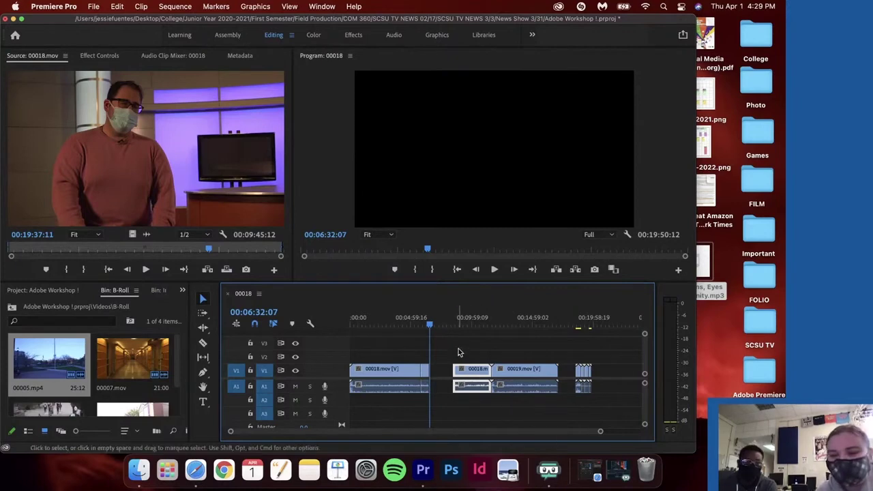
Shift the last 00018.mov segment and 00019.mov further along the timeline until they butt against the B-roll clips
left_click_drag(458, 352, 586, 390)
left_click_drag(524, 372, 552, 370)
left_click(600, 352)
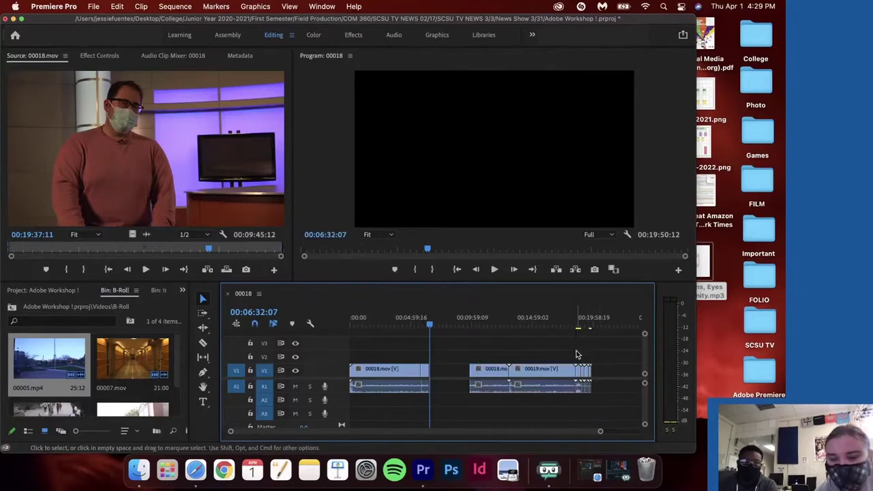
Move 00005.mp4 from the closing B-roll clips into the gap at 00:06:32:07 and scrub it to 00:06:39:22
scroll(576, 354, "up", 6)
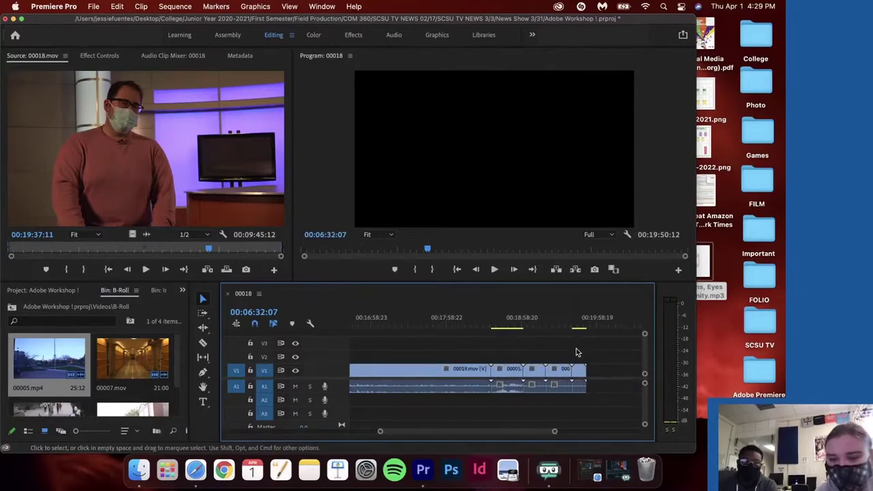
scroll(576, 352, "up", 4)
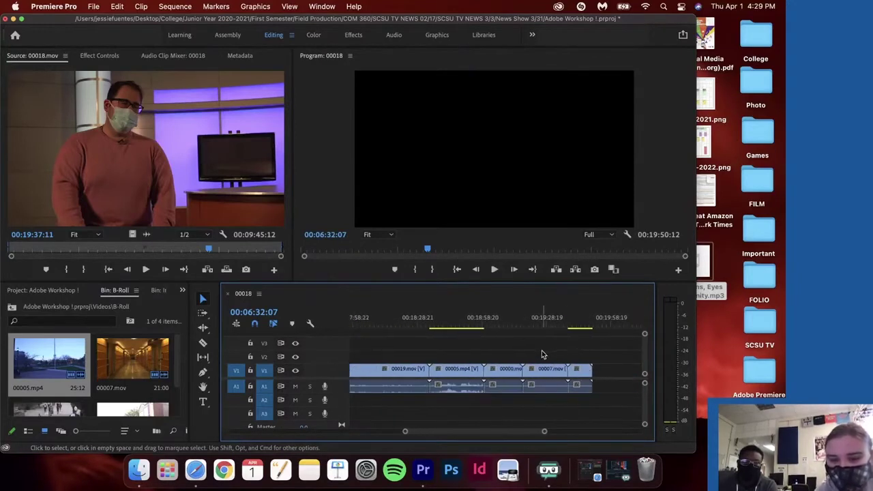
left_click_drag(539, 328, 456, 328)
scroll(457, 368, "down", 5)
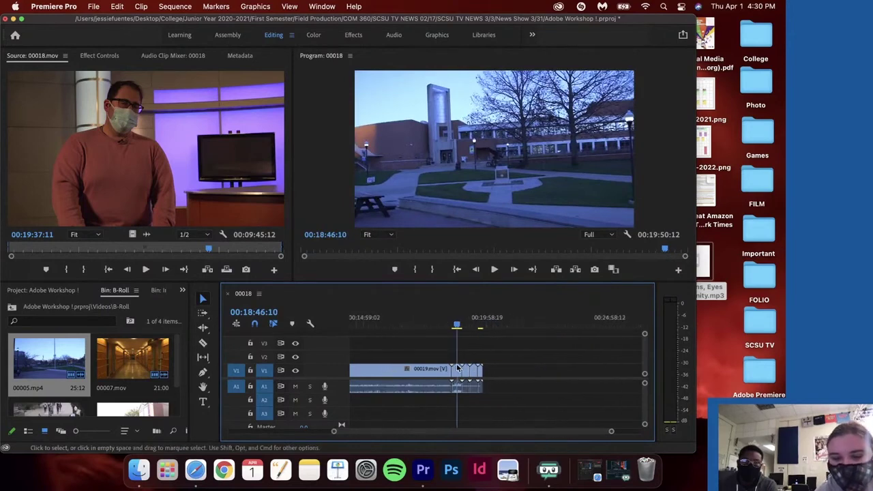
scroll(458, 367, "up", 1)
mouse_move(458, 368)
left_mouse_down()
mouse_move(351, 369)
mouse_move(338, 381)
mouse_move(455, 381)
left_mouse_up()
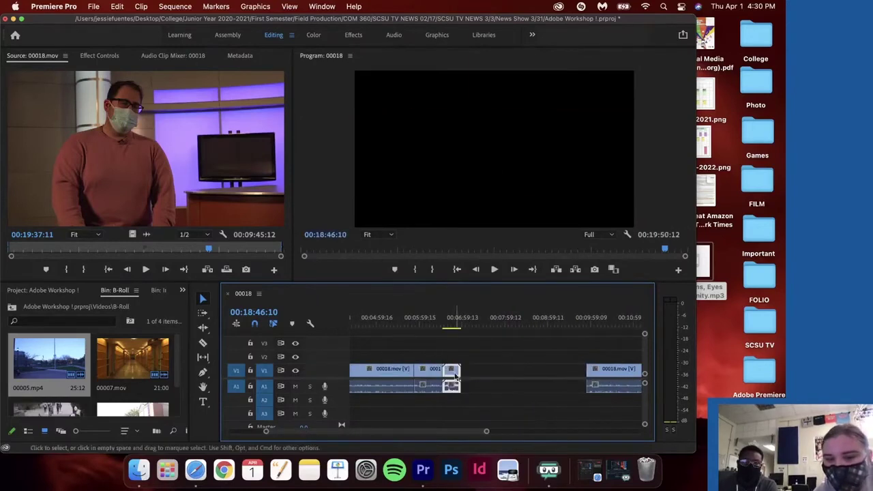
left_click_drag(419, 322, 449, 327)
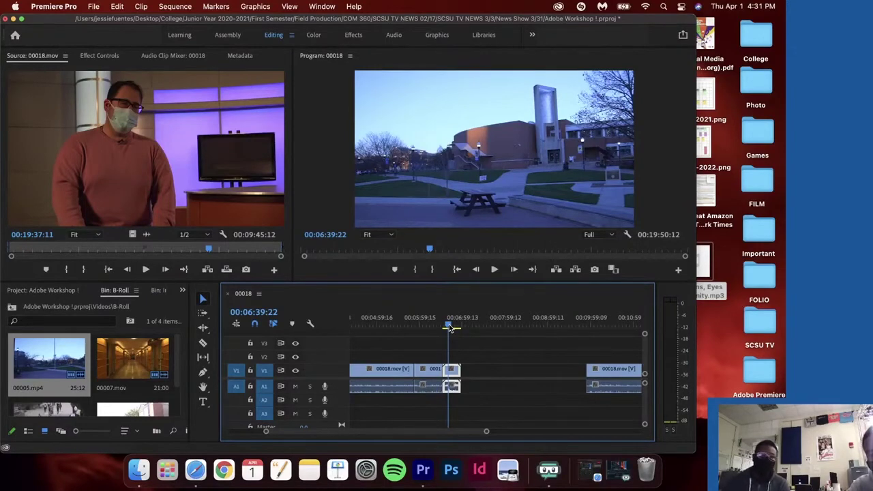
Switch to the Effects workspace and expand the Dissolve group of the video transitions
left_click(313, 35)
left_click(354, 35)
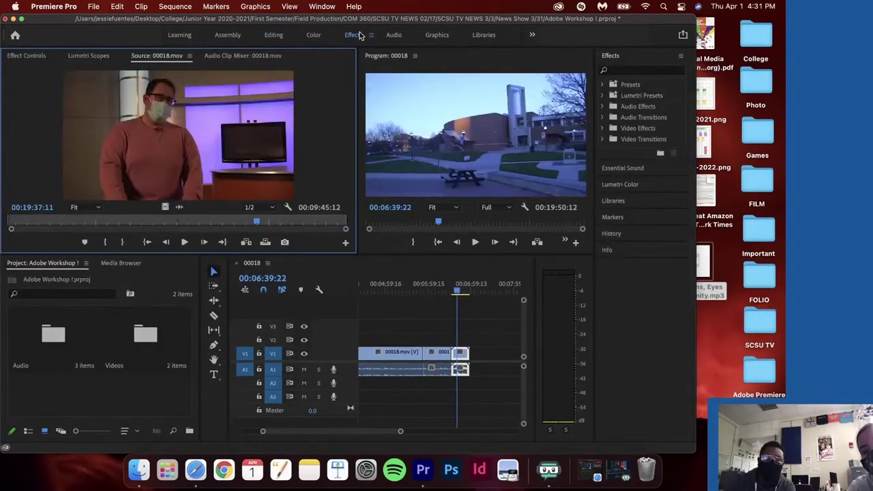
left_click(371, 35)
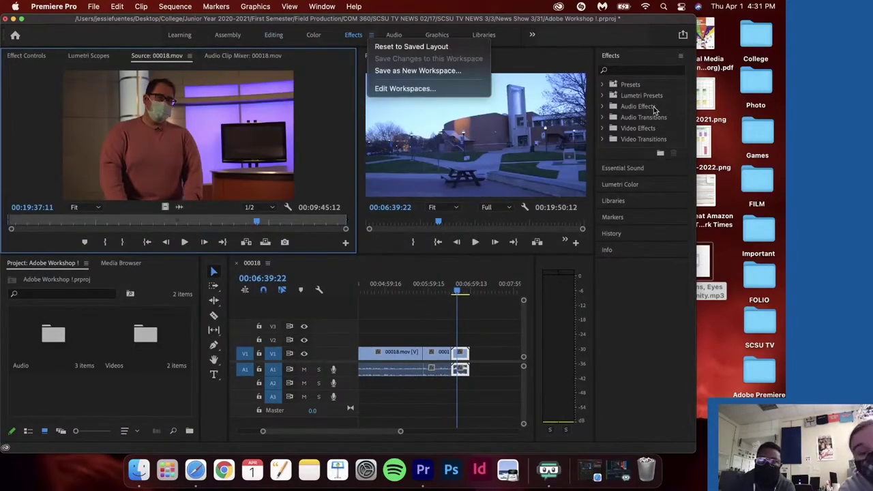
left_click(644, 143)
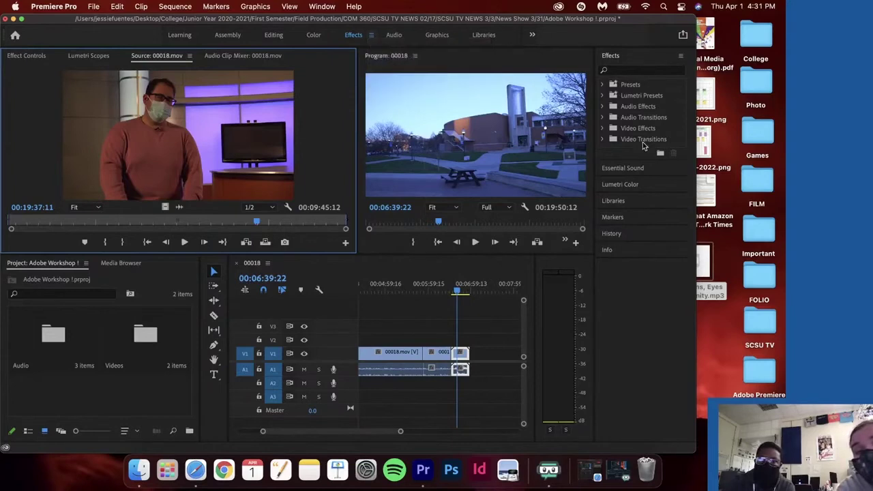
double_click(643, 141)
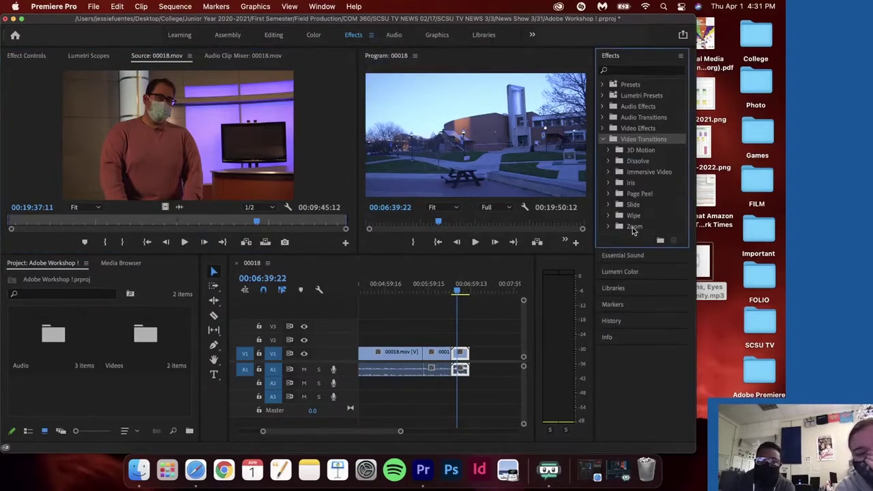
double_click(656, 161)
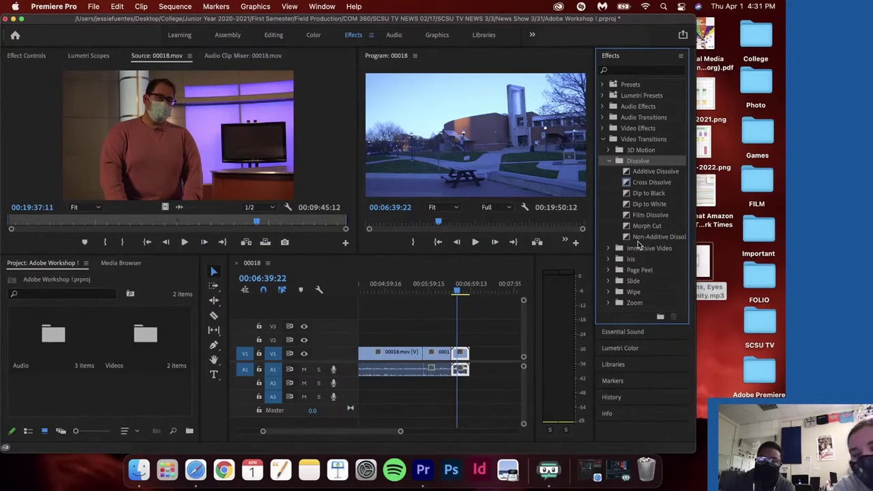
Look through the Dissolve transitions, from Non-Additive Dissolve and Morph Cut to Dip to White, Dip to Black and Cross Dissolve
left_click(645, 238)
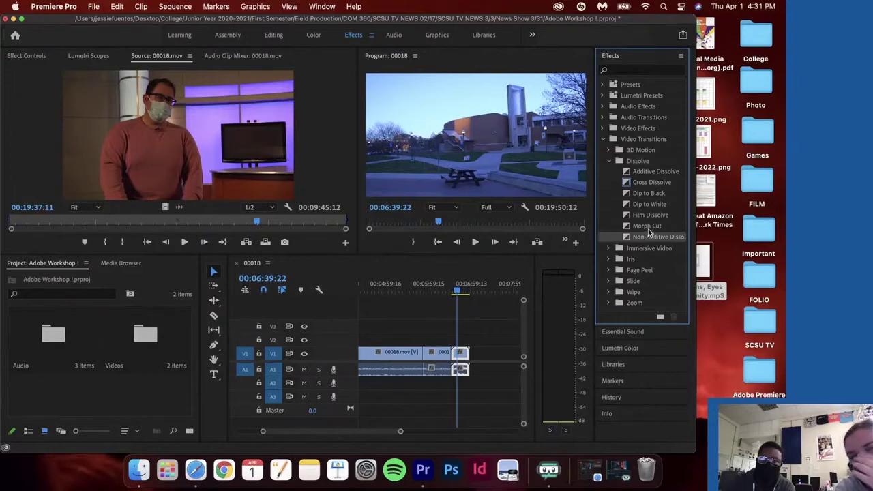
left_click(648, 229)
left_click(651, 216)
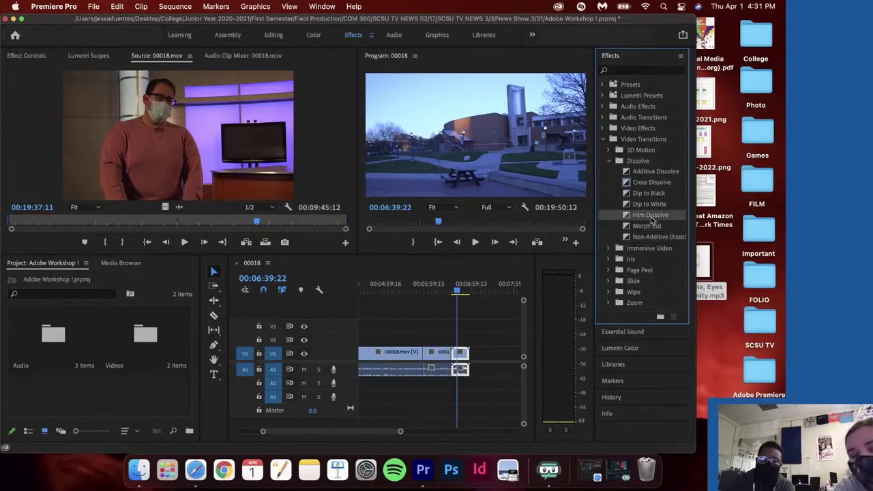
left_click(653, 205)
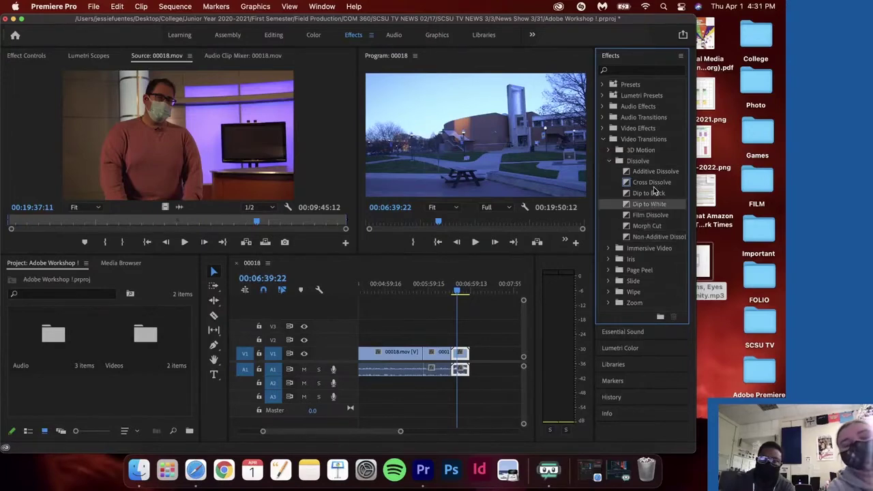
left_click(655, 183)
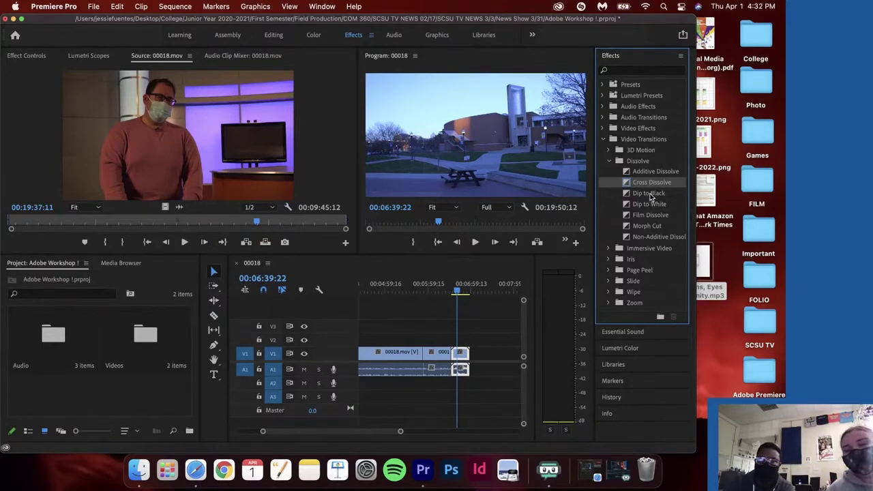
left_click(650, 194)
left_click(653, 204)
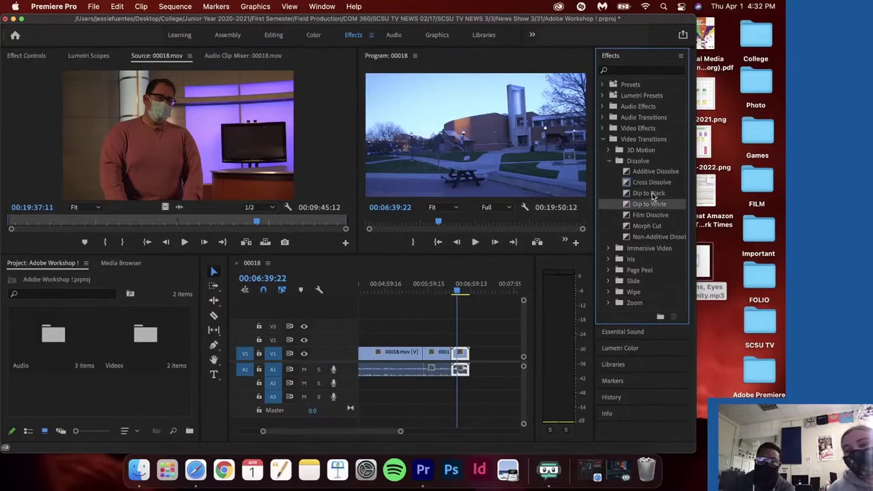
left_click(657, 185)
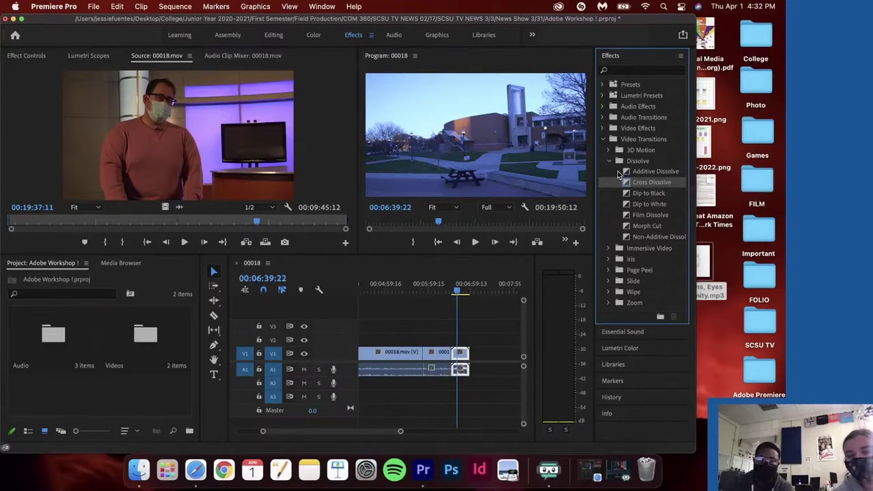
Try to add a Cross Dissolve to the end of 00005.mp4 and play the clip's ending to check the fade
left_click_drag(629, 179, 471, 369)
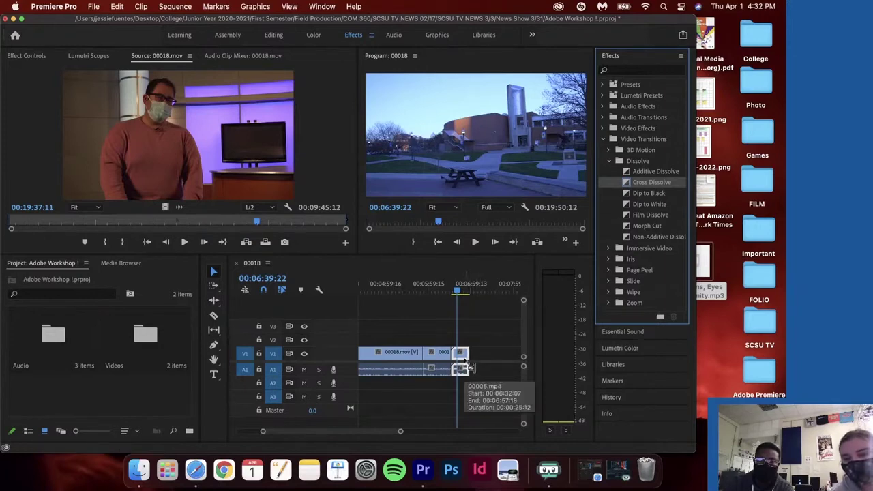
left_click(469, 367)
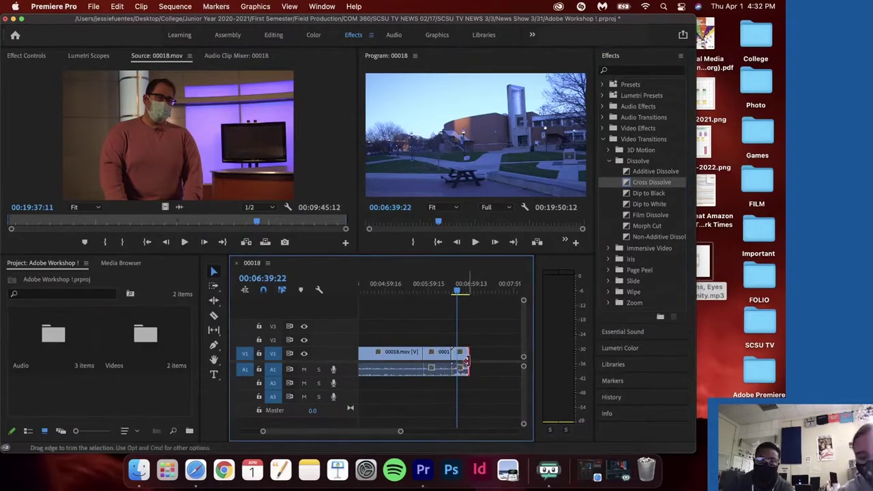
left_click(475, 243)
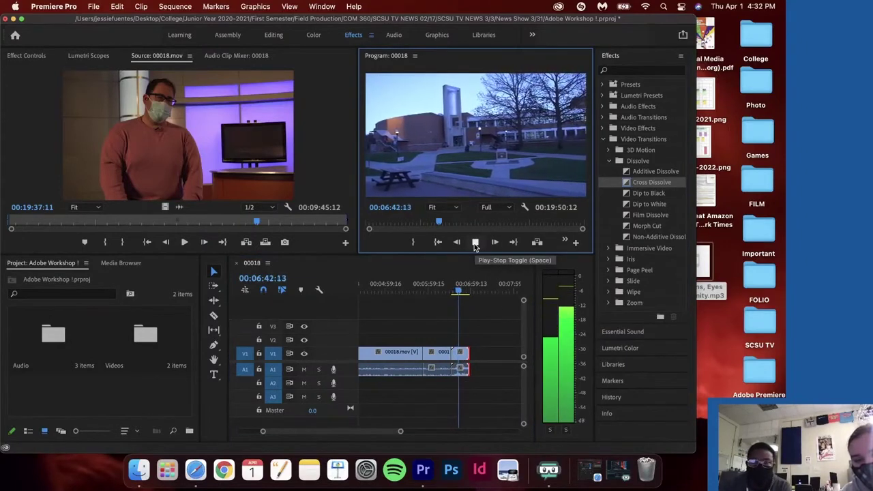
left_click(469, 289)
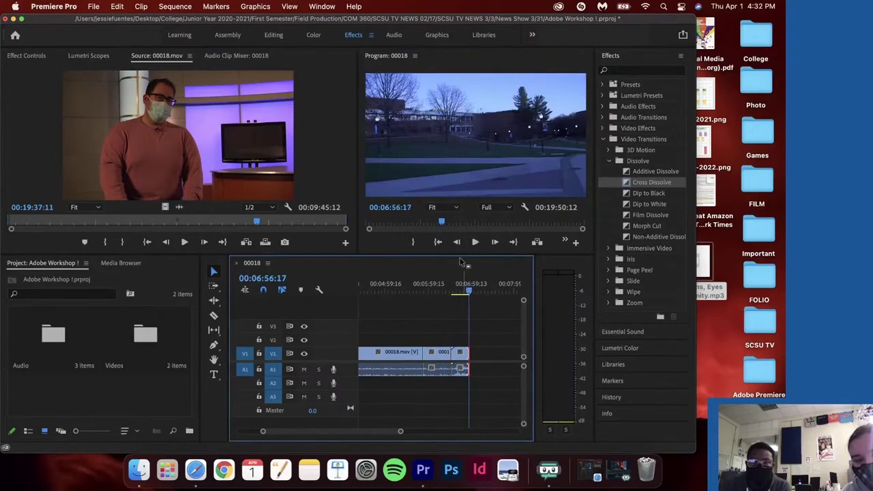
left_click(476, 242)
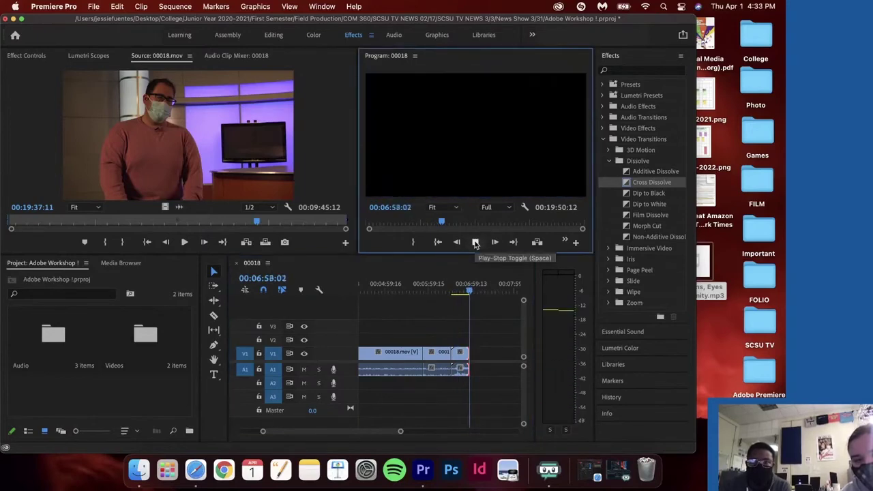
left_click(475, 242)
left_click(467, 292)
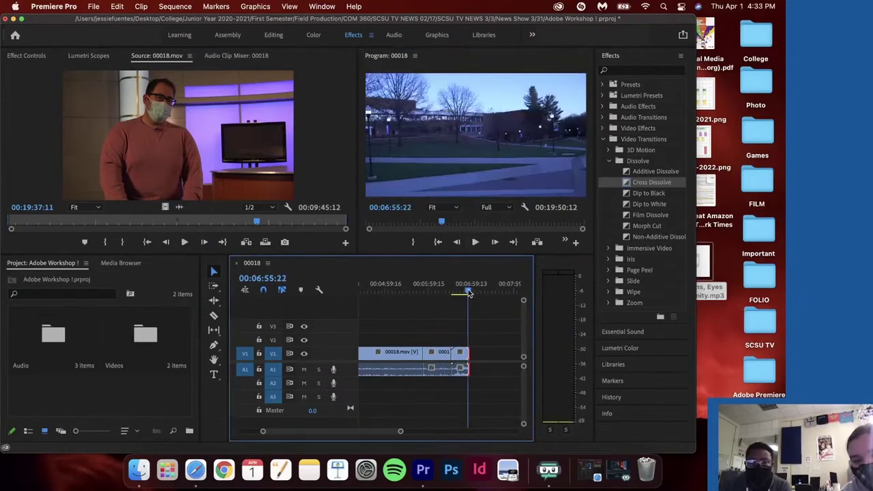
left_click(466, 292)
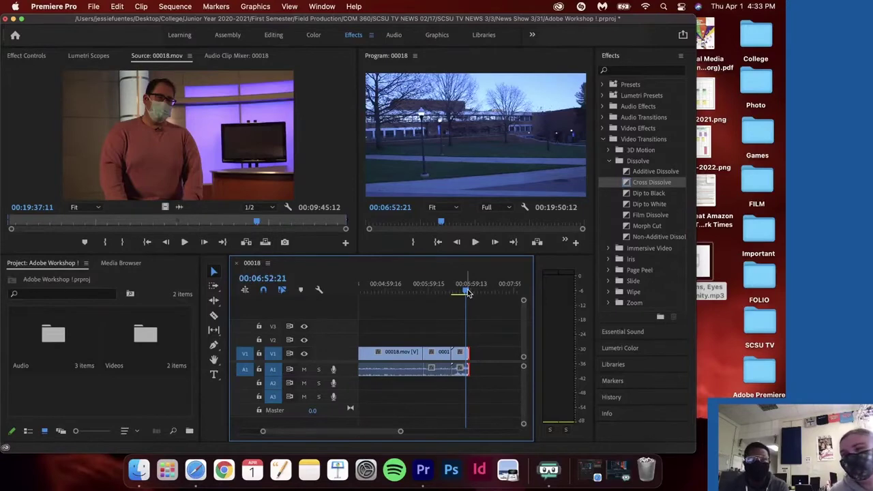
Place the playhead at 00:05:44:22 and apply a Cross Dissolve to the following cut between the two 00018.mov segments
left_click(414, 290)
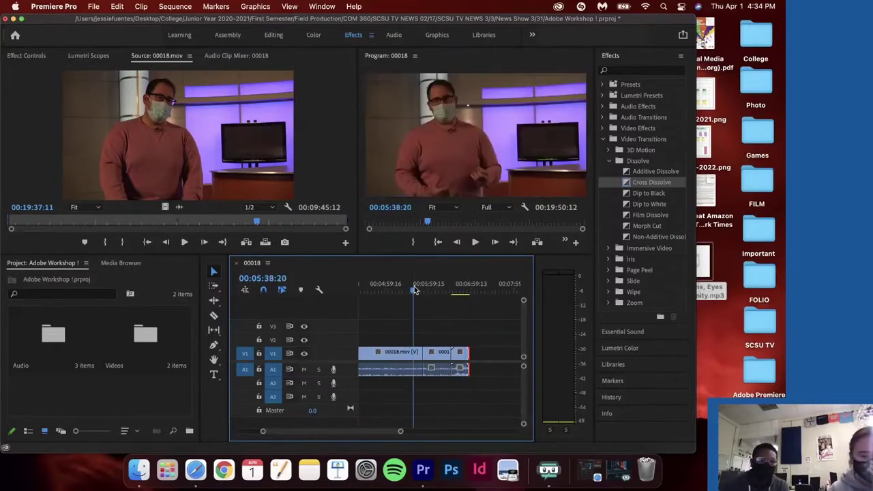
left_click(418, 292)
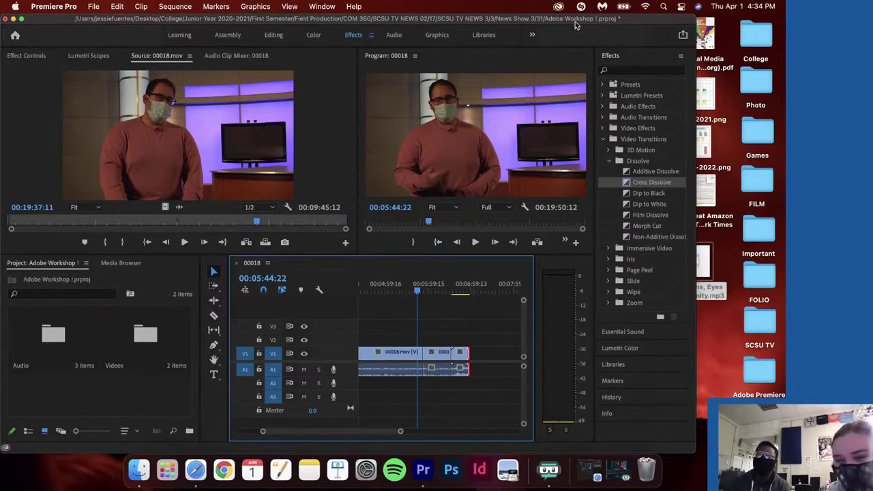
left_click_drag(648, 182, 422, 360)
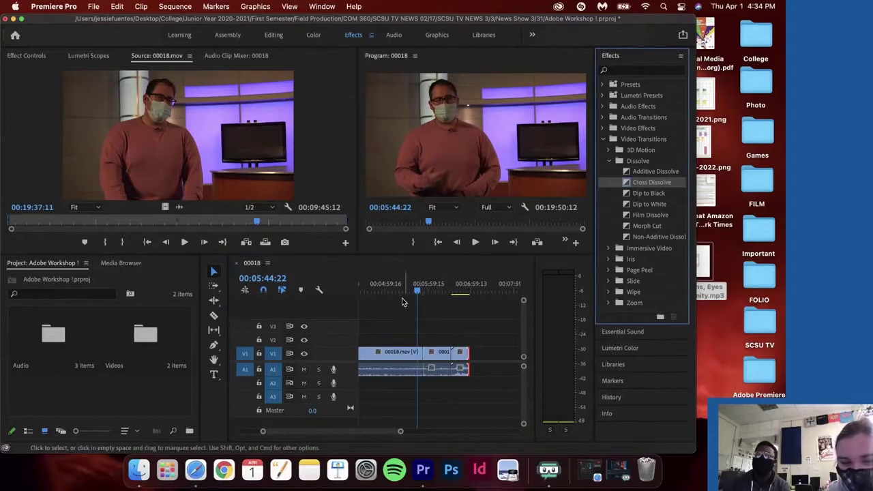
Scrub and play 00018.mov around the first razor cut to check how the two segments blend
left_click(407, 292)
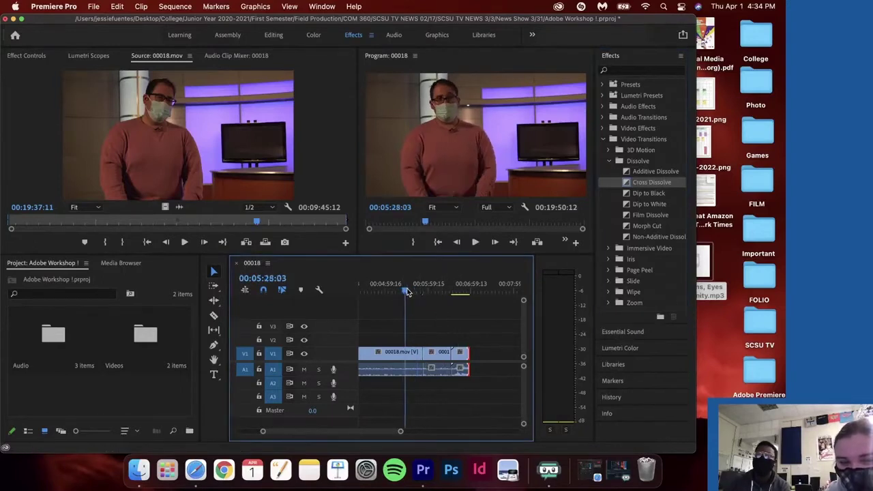
left_click_drag(407, 292, 416, 292)
left_click(475, 242)
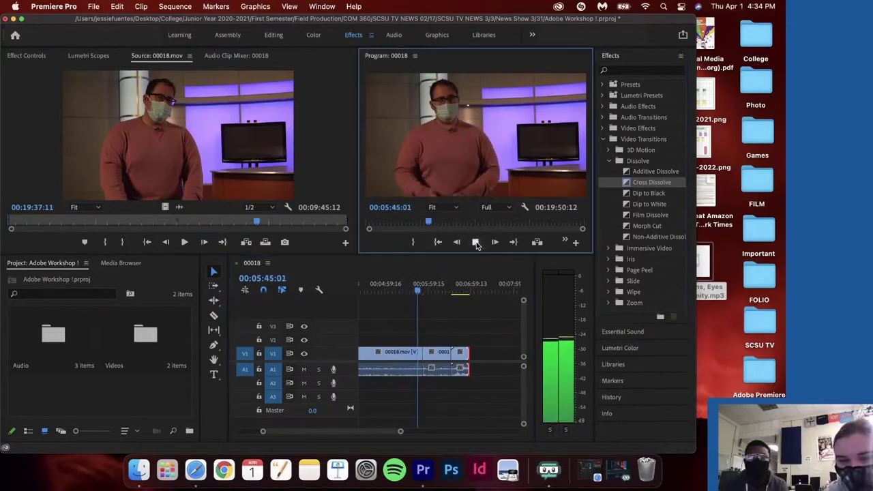
left_click(423, 291)
left_click_drag(423, 291, 419, 292)
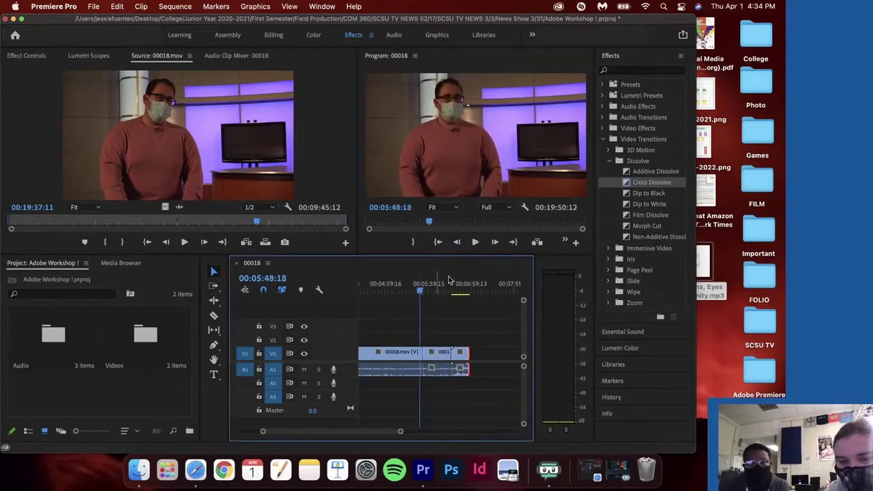
left_click(472, 244)
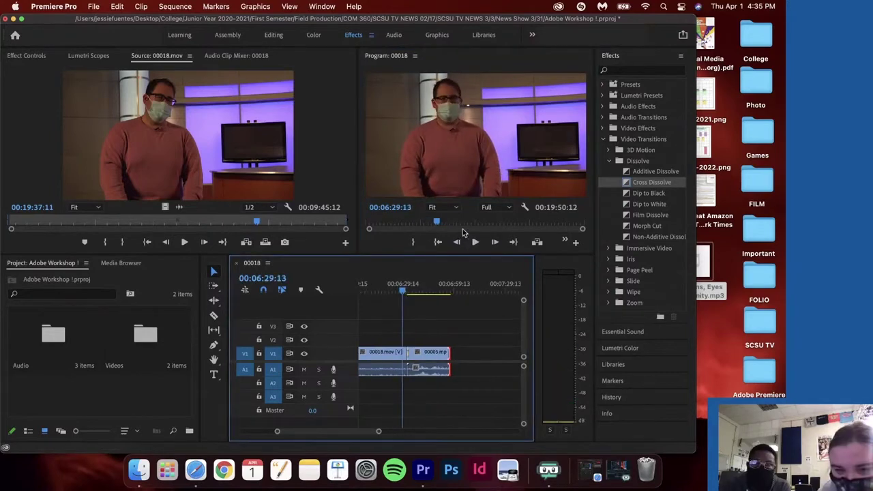
Play the Cross Dissolve from 00018.mov into 00005.mp4, starting at 00:06:29:13 and stopping at 00:06:34:09
left_click(475, 242)
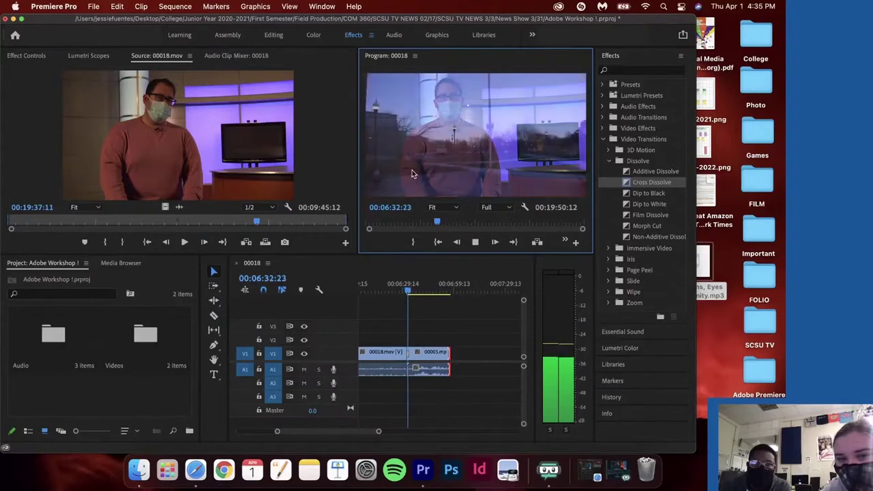
left_click(475, 242)
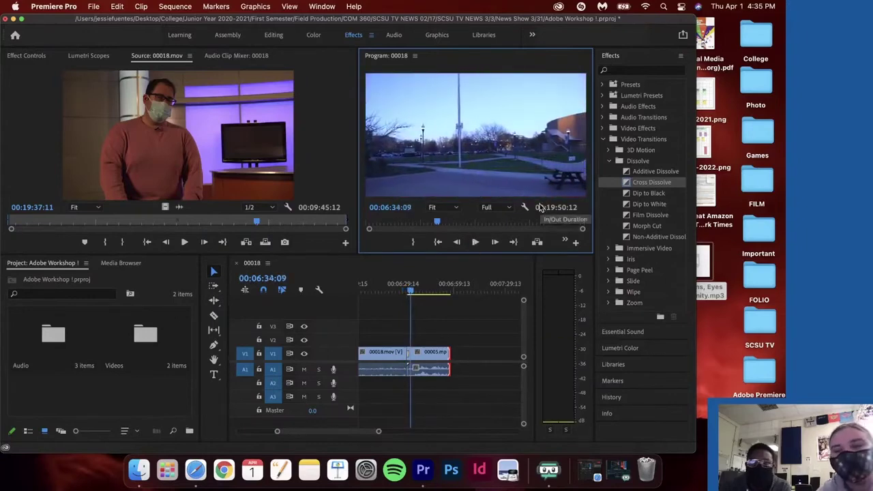
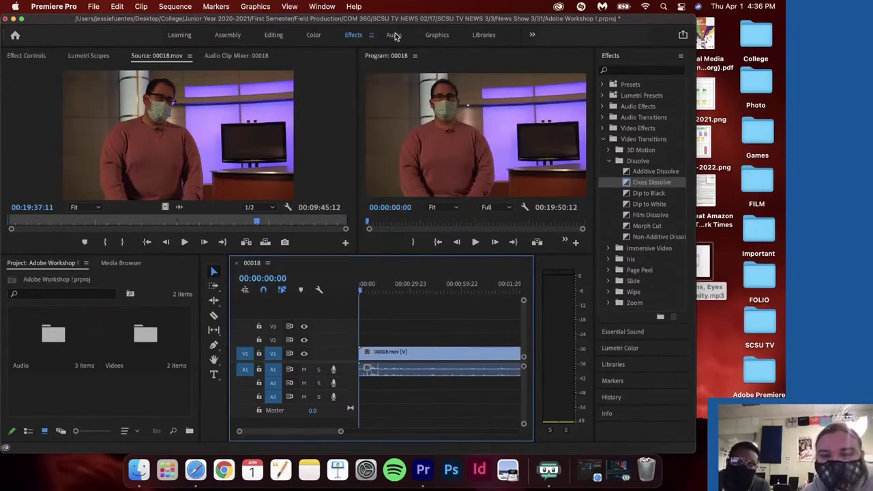
Switch to the Audio workspace
left_click(394, 36)
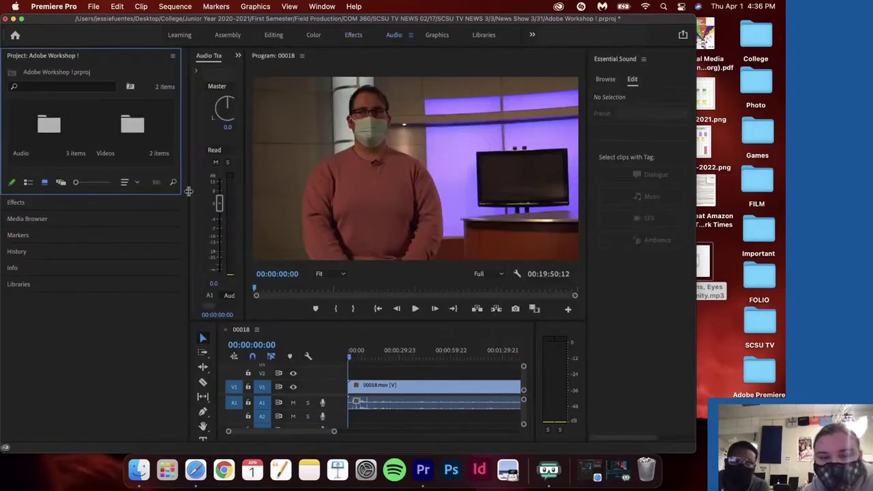
Narrow the Project and Tools panels so the Audio Track Mixer and the timeline get more width
left_click_drag(189, 191, 106, 192)
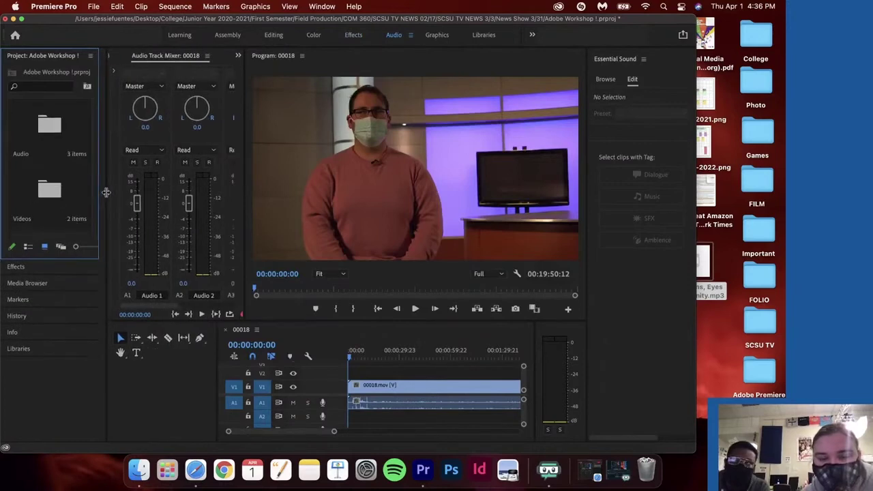
left_click_drag(221, 403, 149, 402)
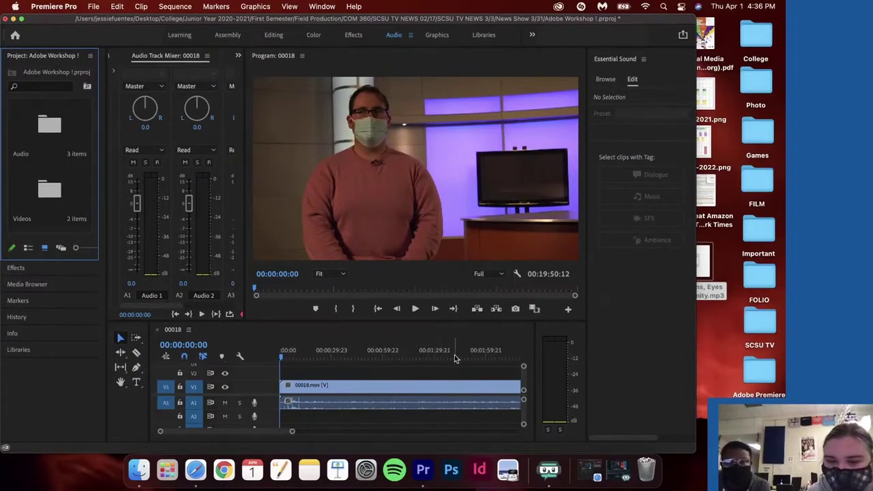
Play the opening of 00018.mov to check its audio levels, pausing at 00:00:26:13 and stopping at 00:00:29:10
left_click(292, 358)
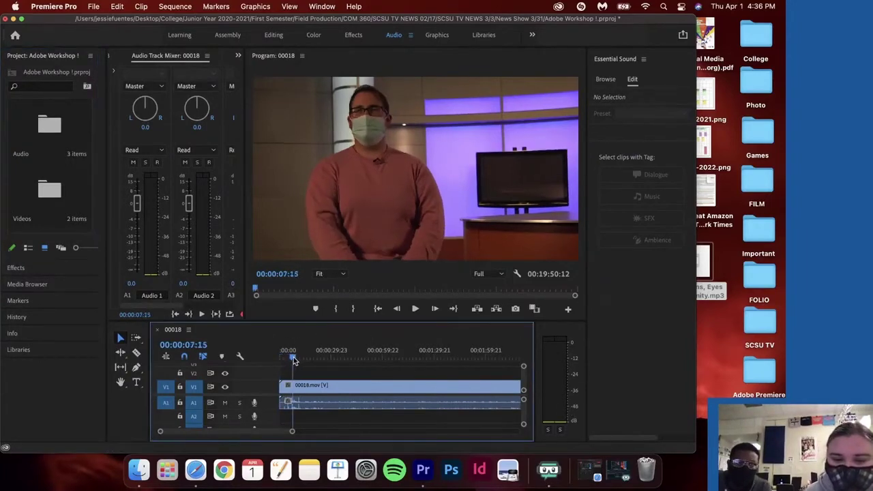
left_click_drag(294, 361, 303, 357)
left_click(417, 310)
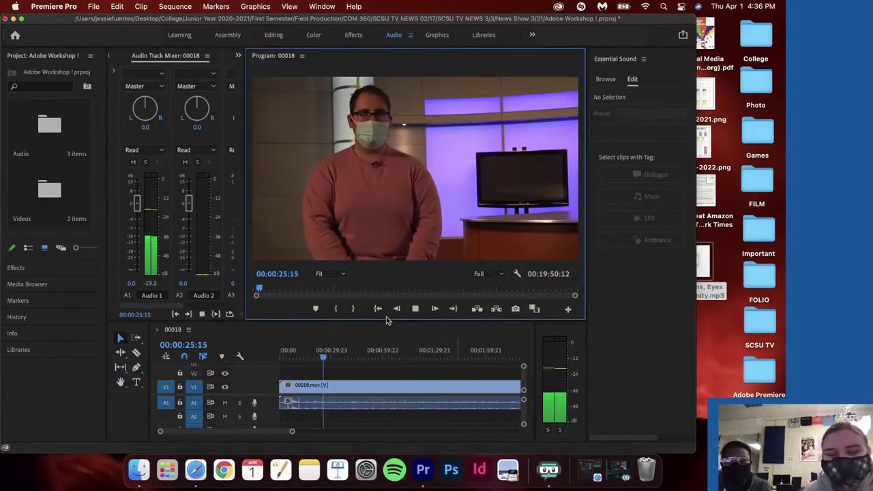
left_click(415, 308)
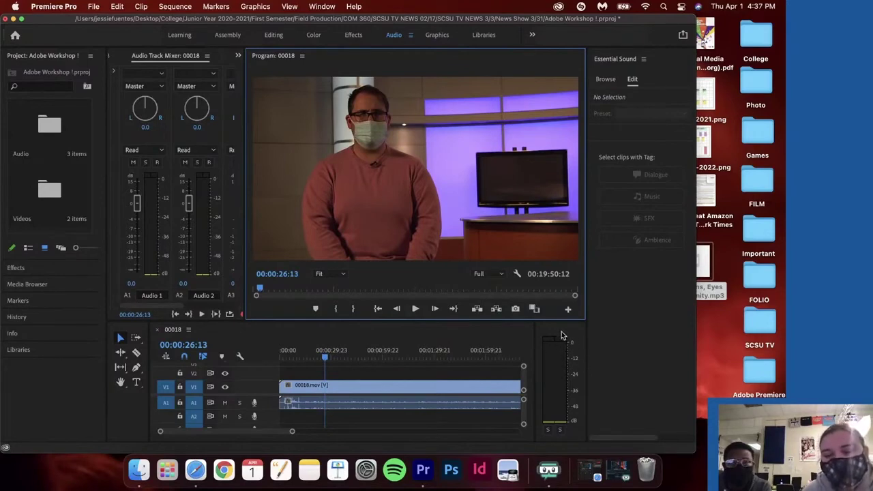
left_click(415, 308)
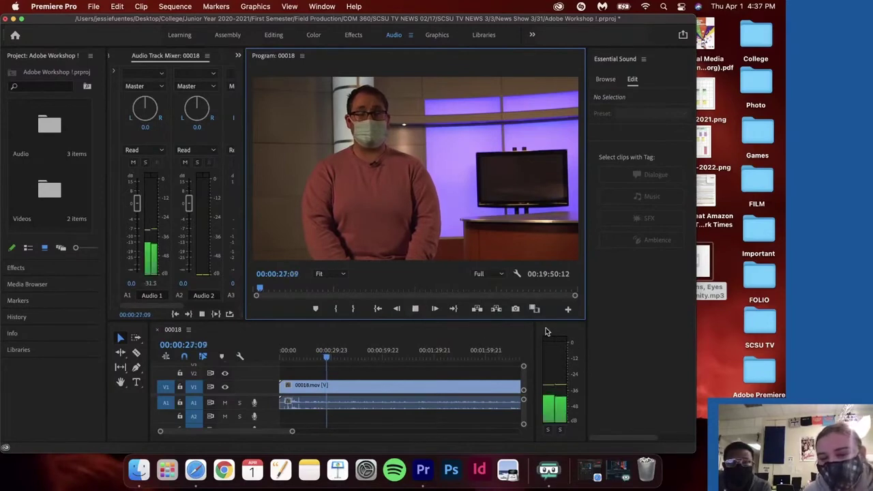
left_click(415, 309)
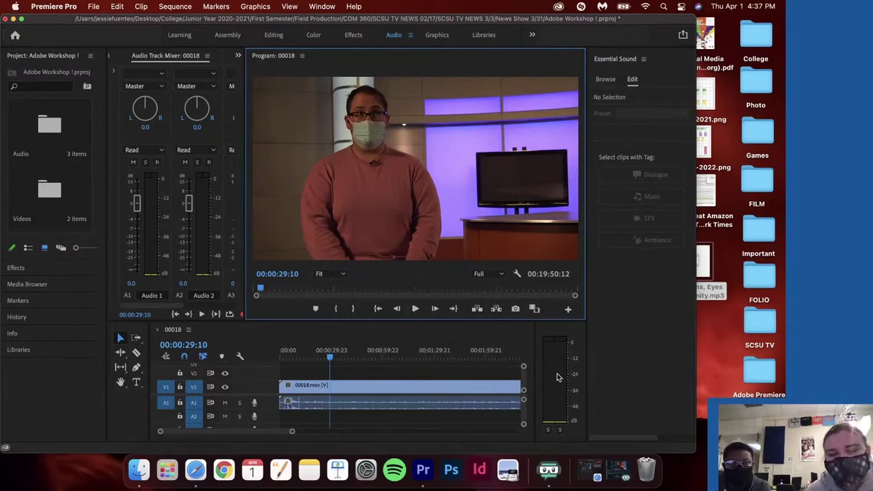
Show the Audio Clip Mixer for sequence 00018 in place of the Audio Track Mixer
left_click(208, 56)
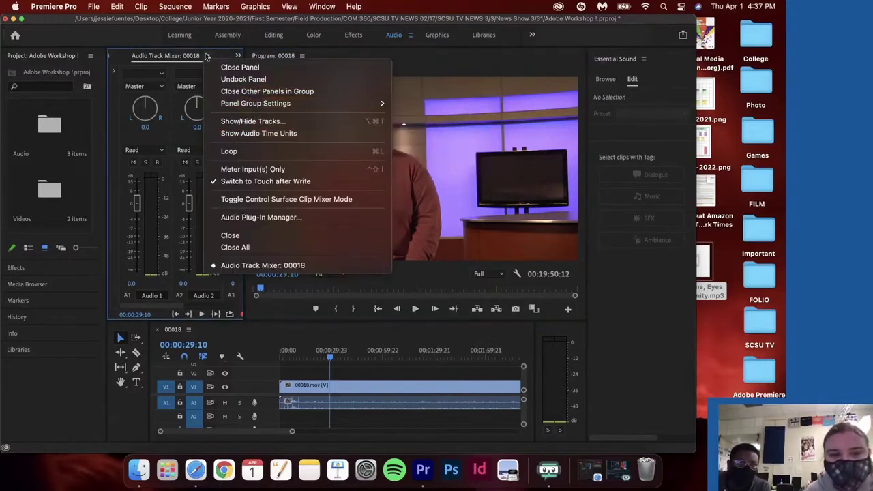
left_click(208, 57)
left_click(238, 55)
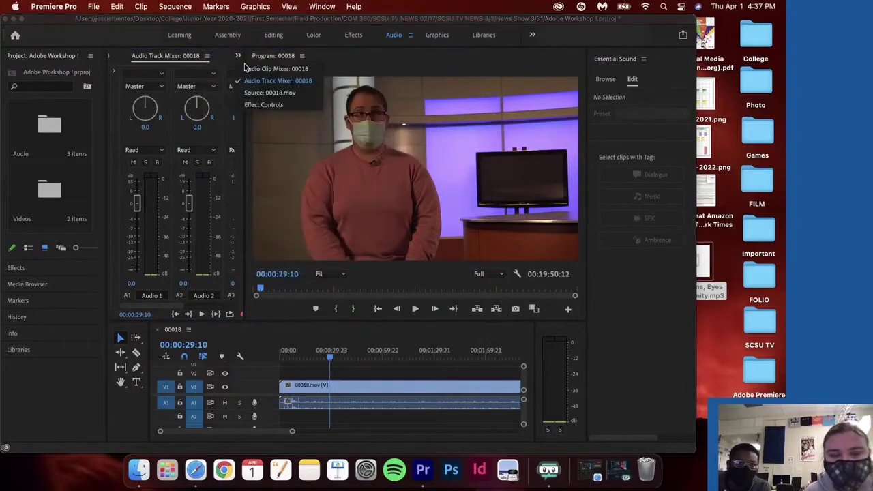
left_click(266, 71)
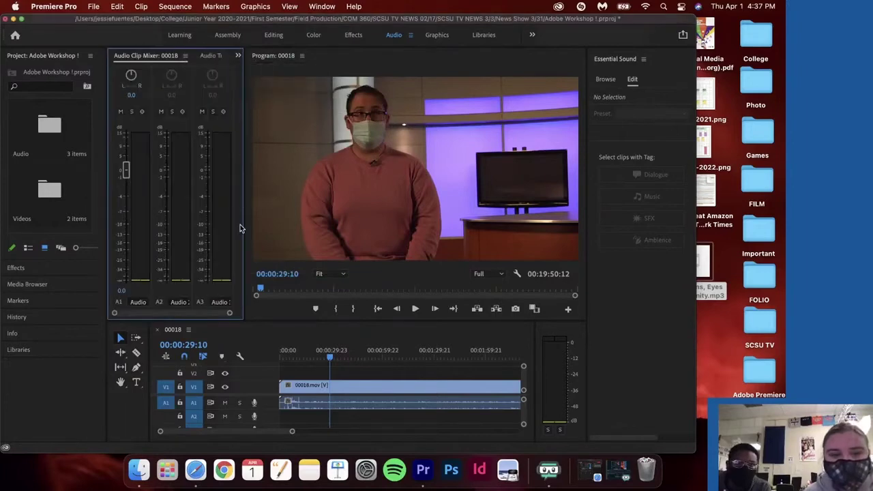
Select the first 00018.mov clip and play it from 00:00:11:10 to 00:00:14:16 to check its levels in the Audio Clip Mixer
left_click(304, 355)
left_click_drag(304, 355, 298, 355)
left_click(334, 386)
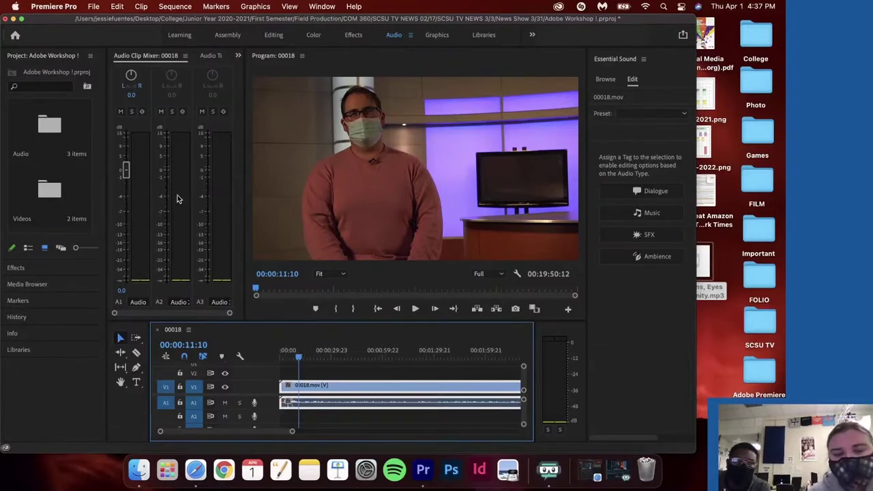
left_click(415, 308)
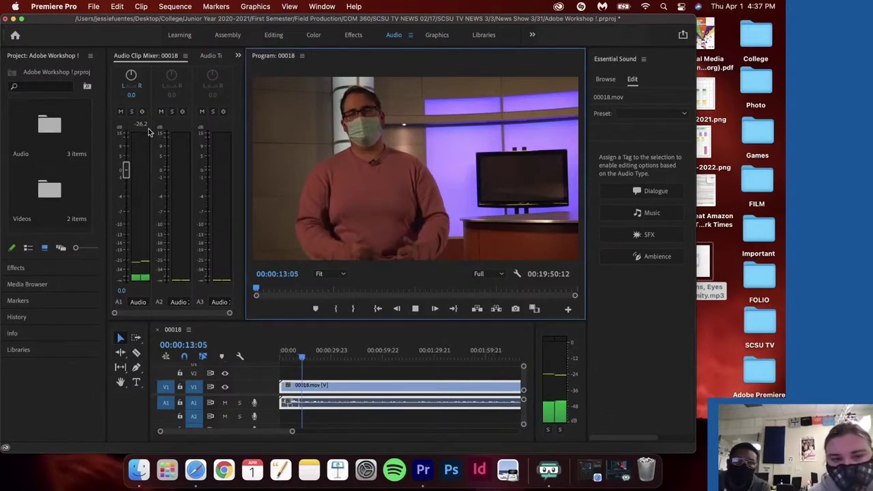
left_click(415, 308)
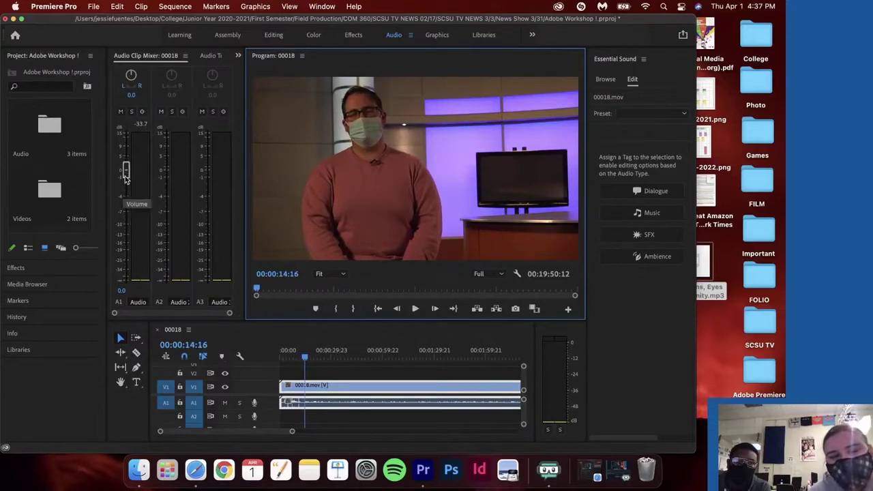
Raise the A1 clip volume of 00018.mov to 1.0 dB in the Audio Clip Mixer
mouse_move(126, 174)
left_mouse_down()
mouse_move(127, 190)
mouse_move(127, 171)
left_mouse_up()
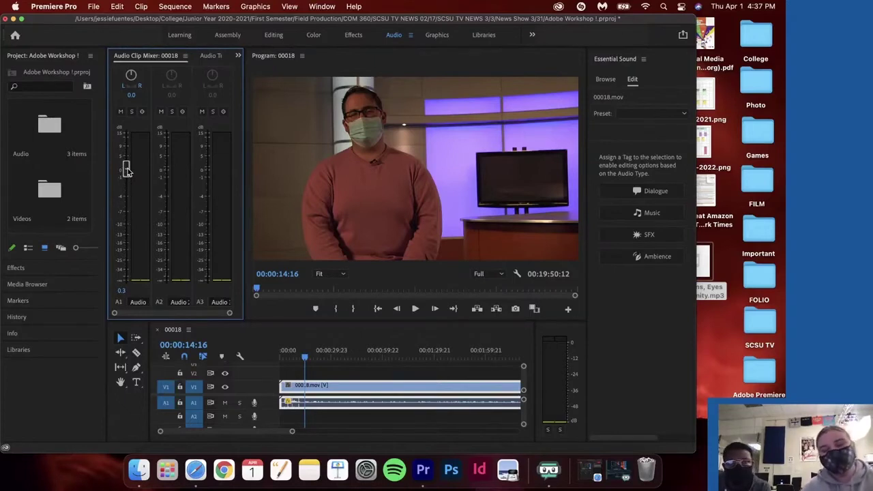
mouse_move(126, 169)
left_mouse_down()
mouse_move(126, 201)
mouse_move(125, 170)
left_mouse_up()
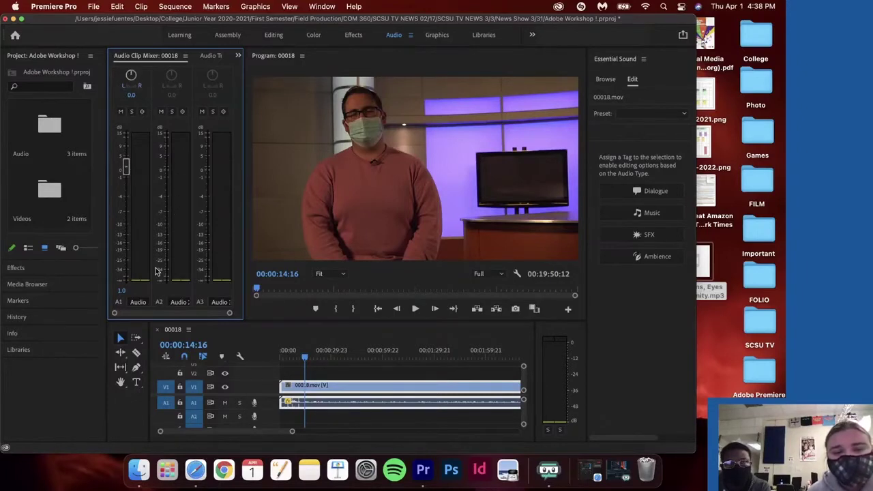
scroll(304, 417, "down", 2)
scroll(304, 418, "up", 2)
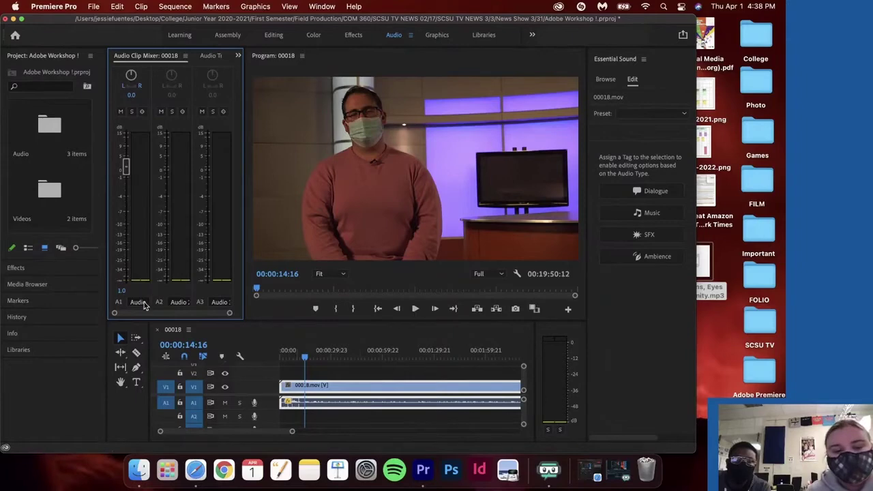
Return to the Audio Track Mixer and look at Audio 1's output assignment and automation mode options
left_click(238, 55)
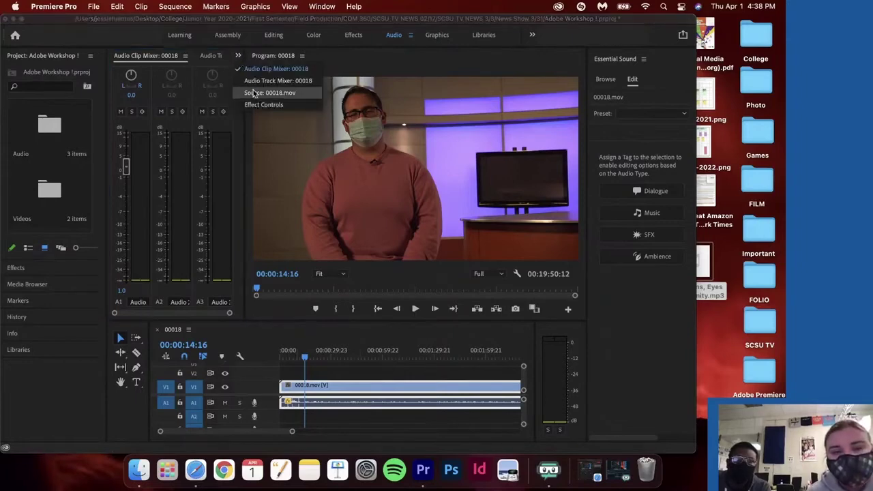
left_click(254, 83)
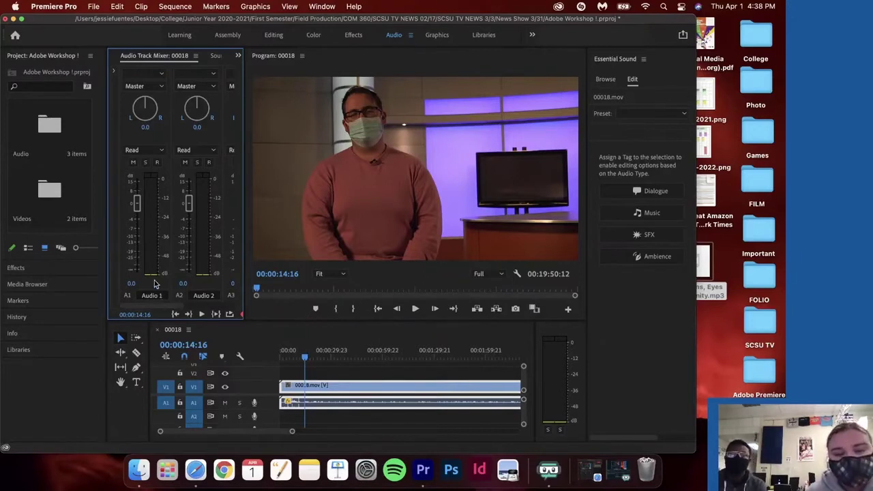
left_click(157, 89)
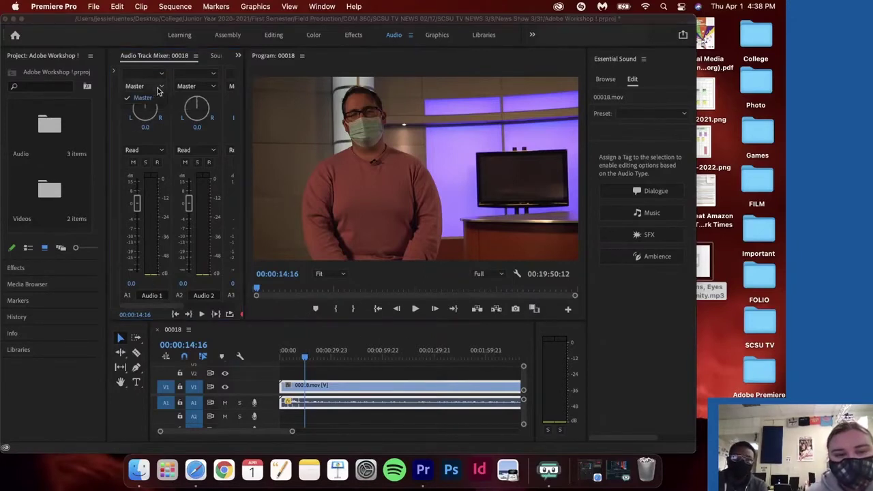
left_click(157, 89)
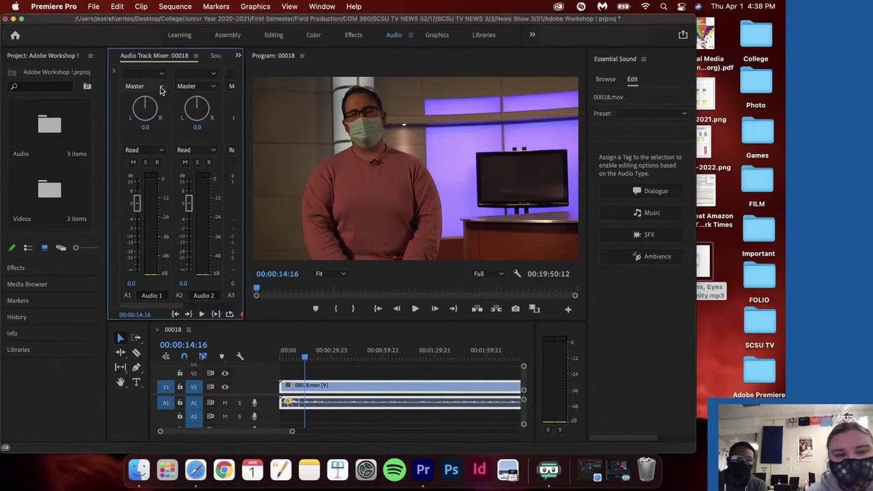
left_click(163, 149)
left_click(162, 151)
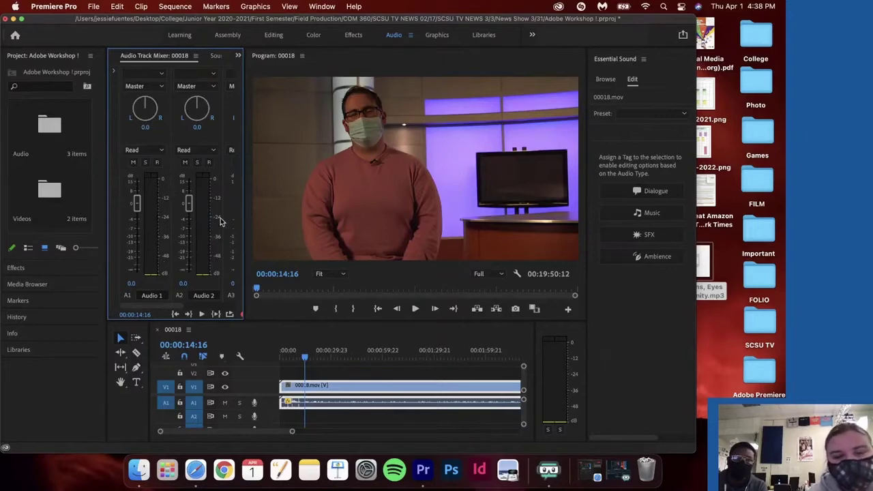
Lower the Audio 1 track volume to about -4.0 dB during playback, return it to 0.0, and stop at 00:00:27:10
left_click(418, 310)
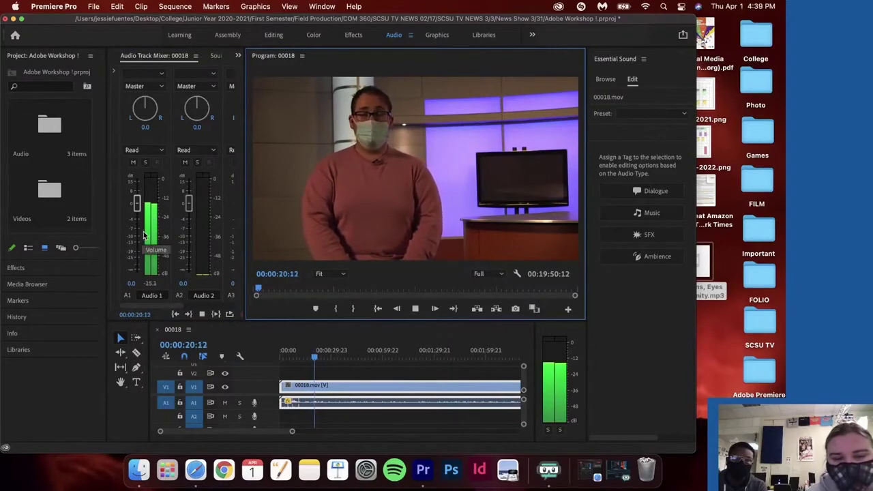
left_click_drag(136, 203, 137, 229)
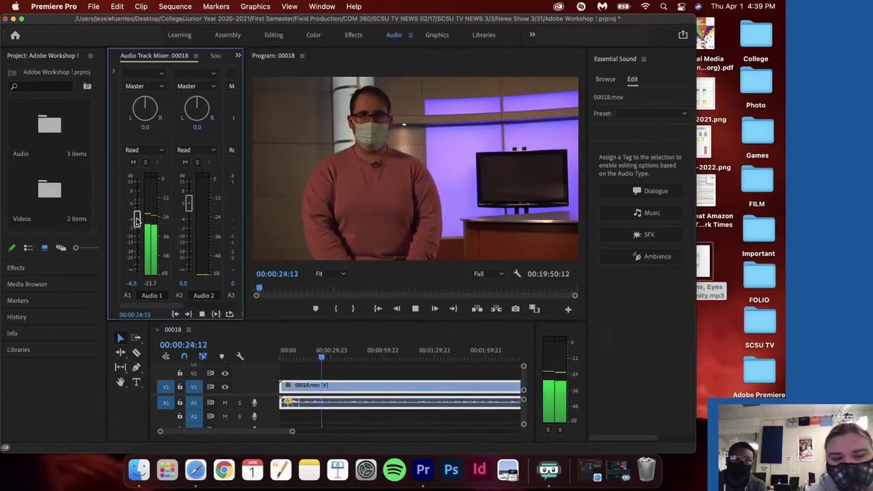
left_click_drag(137, 229, 136, 206)
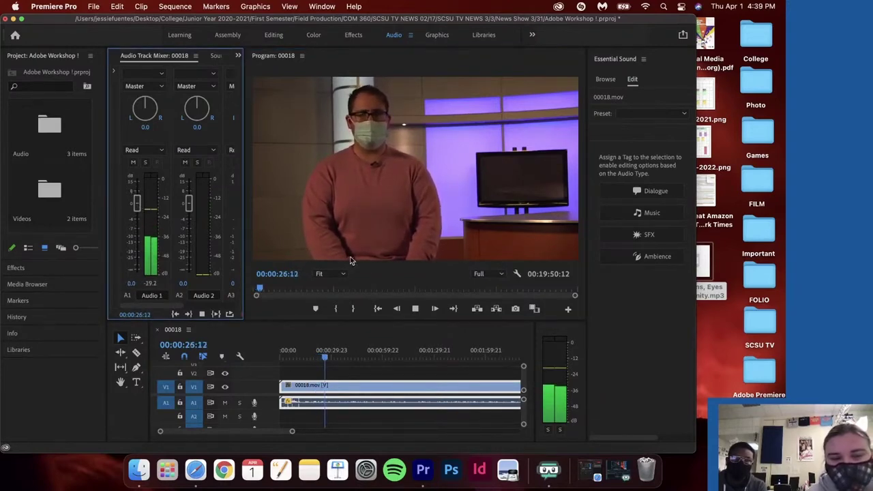
left_click(414, 309)
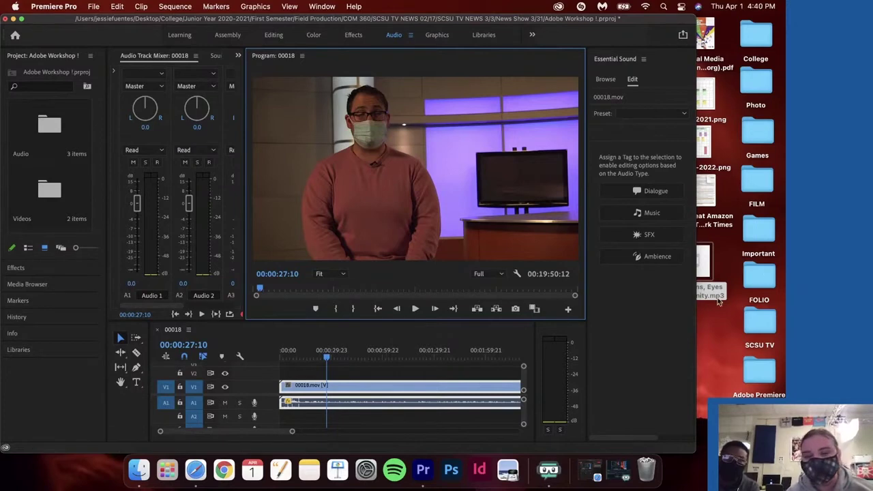
View the Adobe Stock audio listed in the Essential Sound panel, and return to the clip editing options
left_click_drag(696, 307, 693, 307)
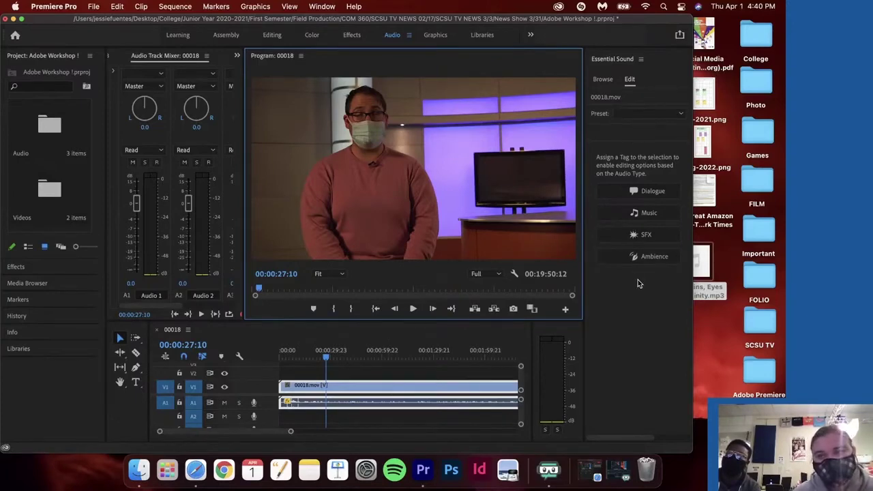
left_click(603, 80)
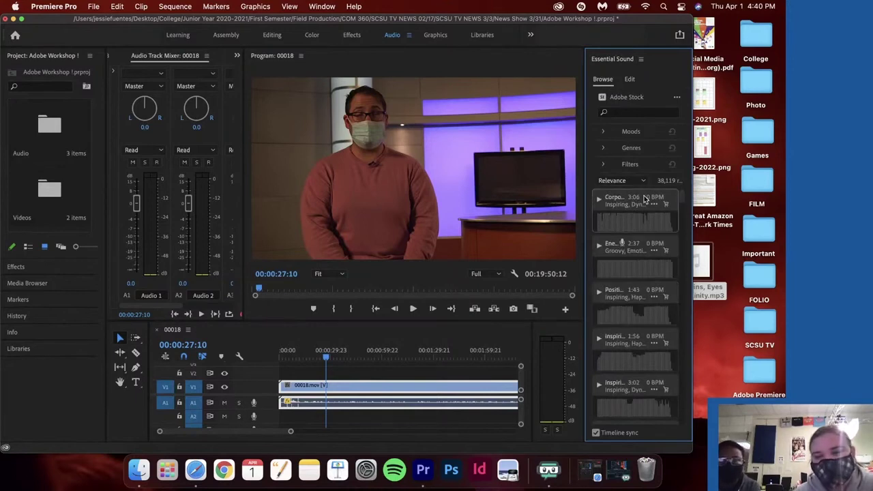
left_click(631, 80)
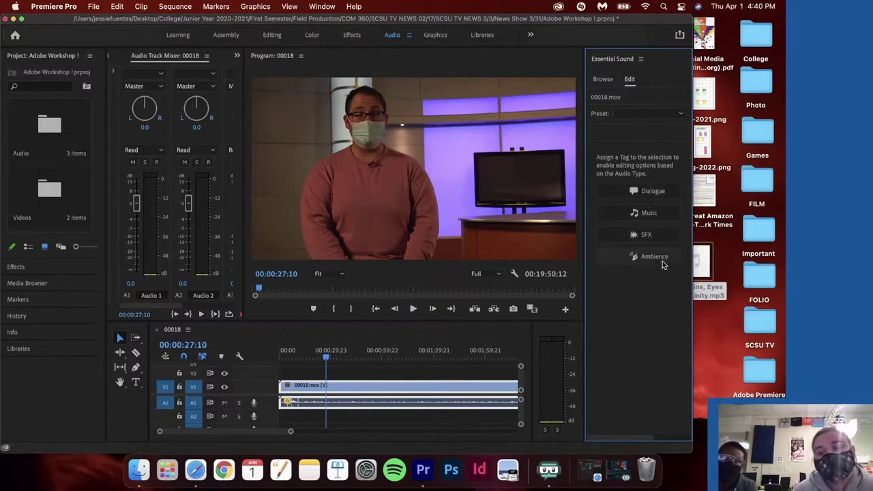
Place the playhead at 00:00:36:05 and tag the selected 00018.mov clip as Dialogue in Essential Sound
left_click(369, 356)
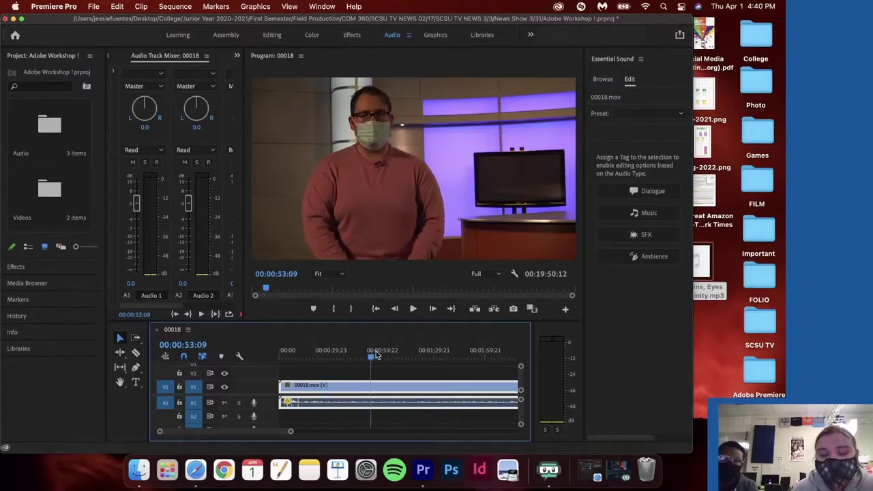
left_click(341, 356)
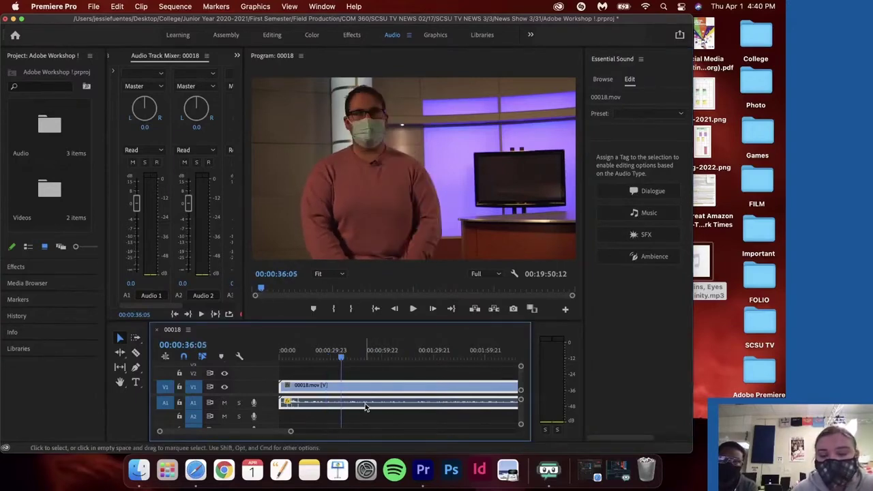
left_click(638, 192)
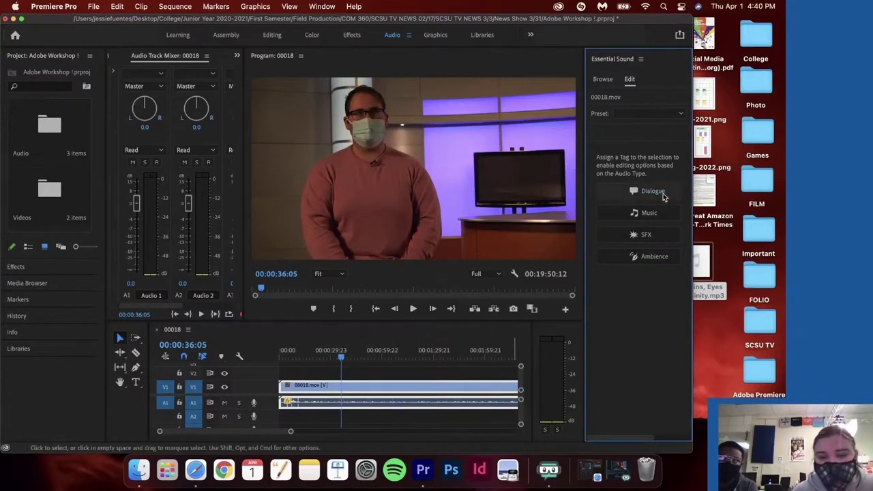
left_click(664, 195)
left_click(466, 394)
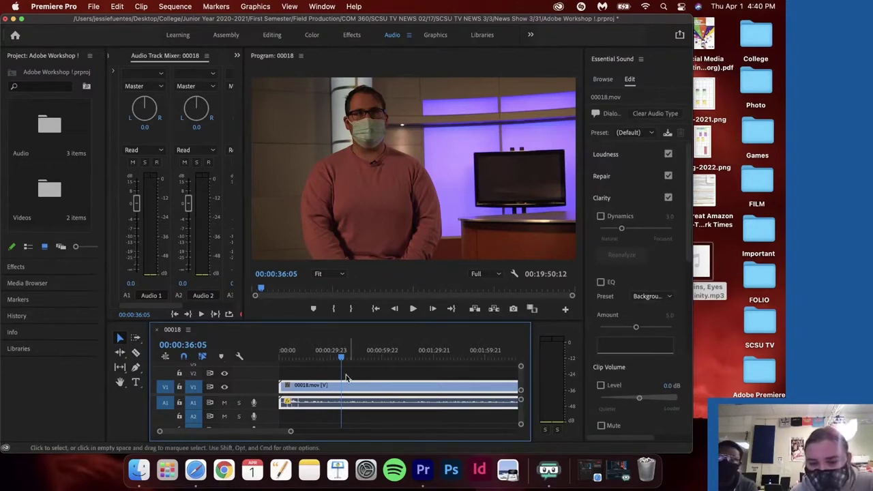
Move the playhead to 00:01:27:01 and look through the Dialogue settings for Clarity, Creative and Clip Volume
left_click_drag(342, 356, 428, 356)
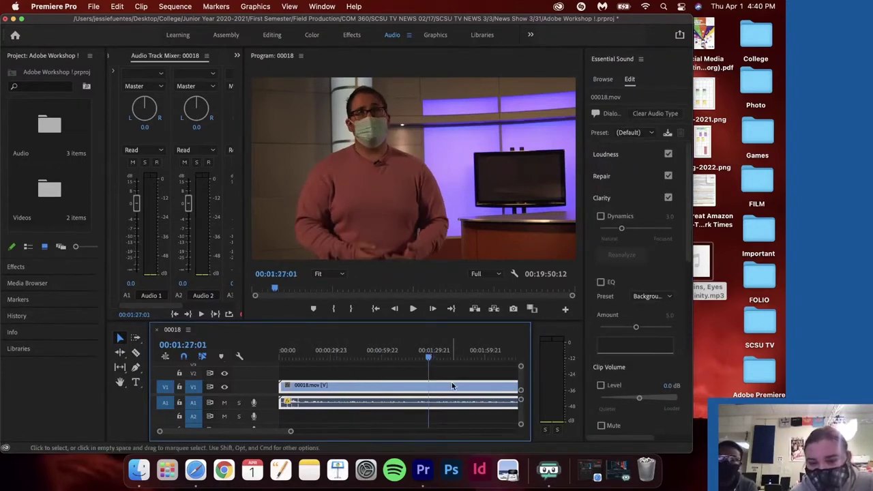
scroll(638, 272, "down", 4)
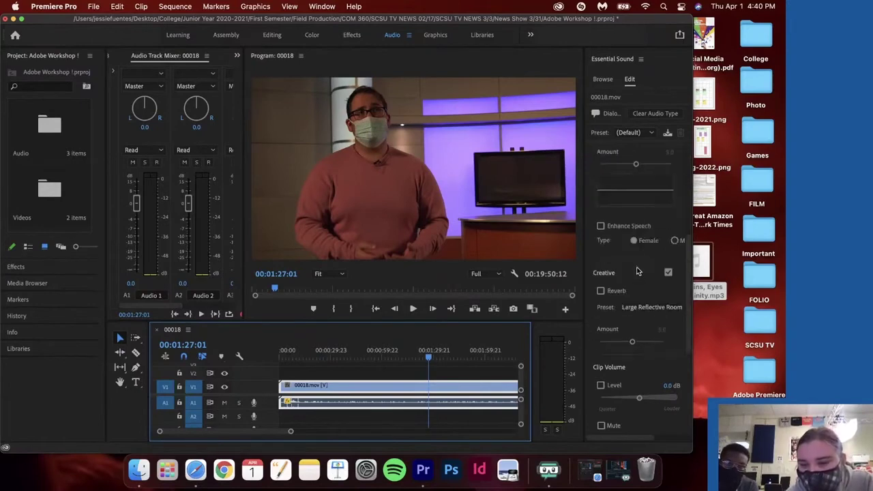
scroll(638, 271, "up", 3)
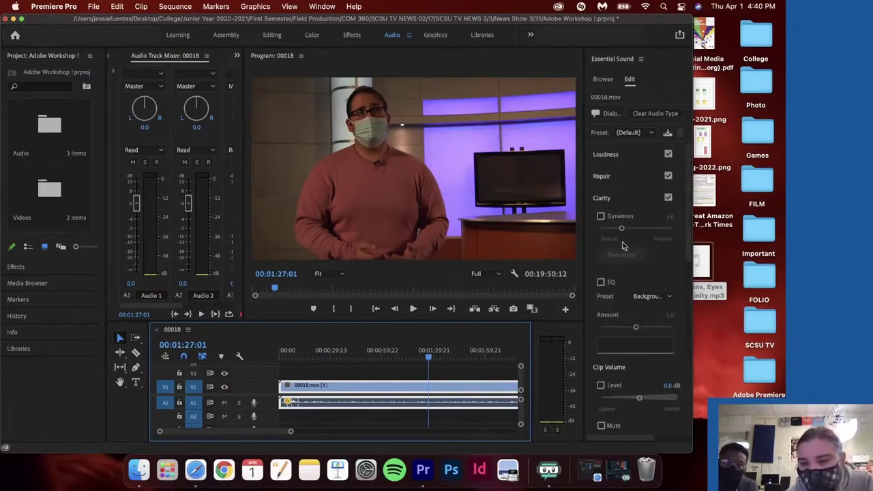
Look through the Dialogue options for EQ, Enhance Speech and Reverb, view the Adobe Stock audio, and return to the clip editing options
scroll(631, 270, "down", 3)
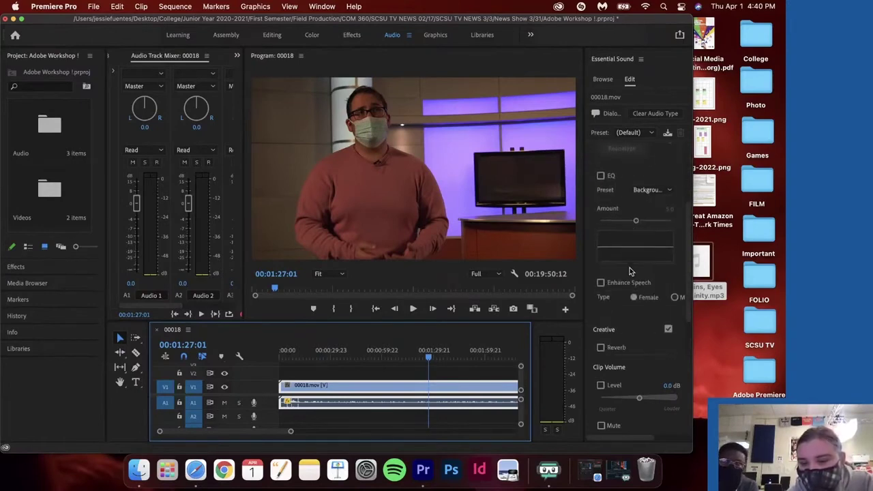
scroll(630, 272, "down", 1)
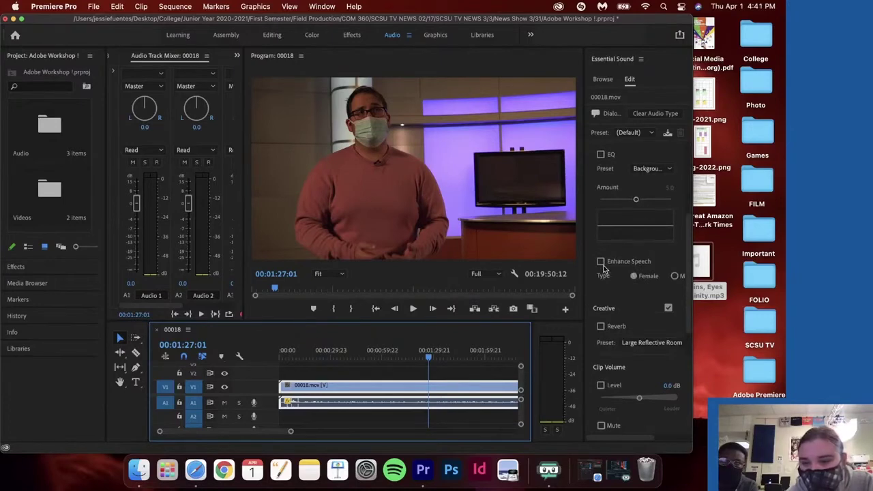
scroll(603, 269, "down", 2)
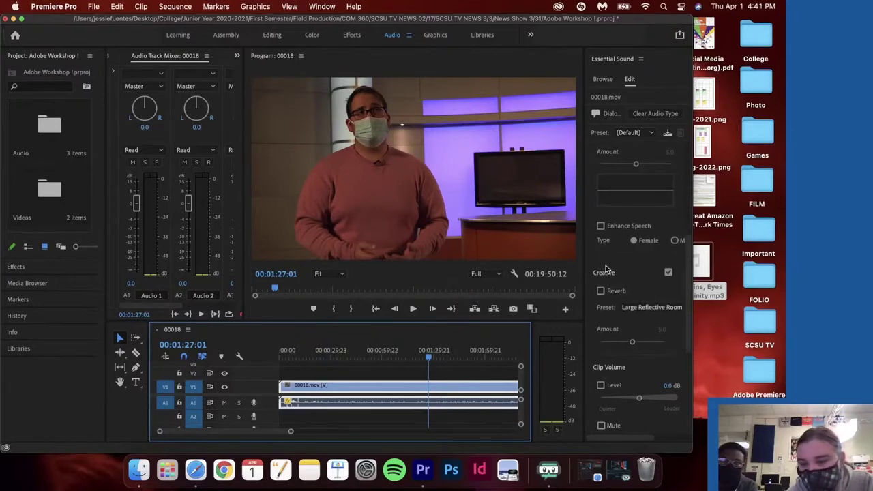
scroll(606, 268, "up", 3)
left_click(609, 84)
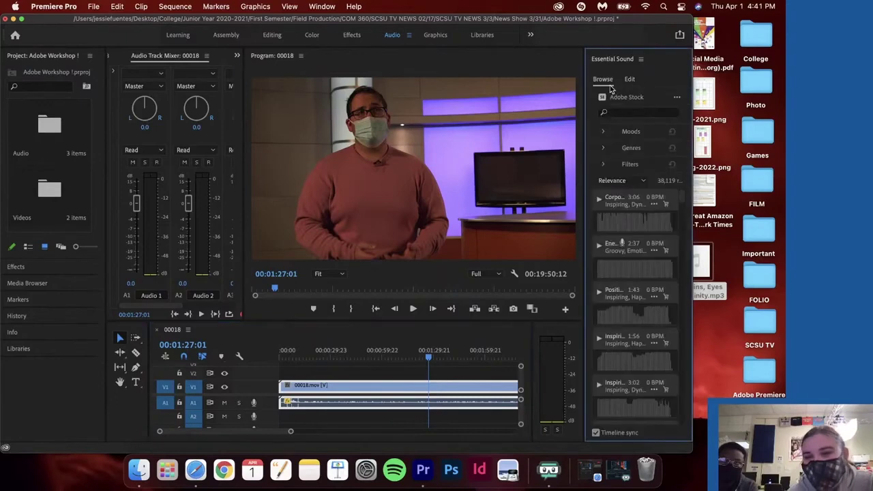
left_click(629, 80)
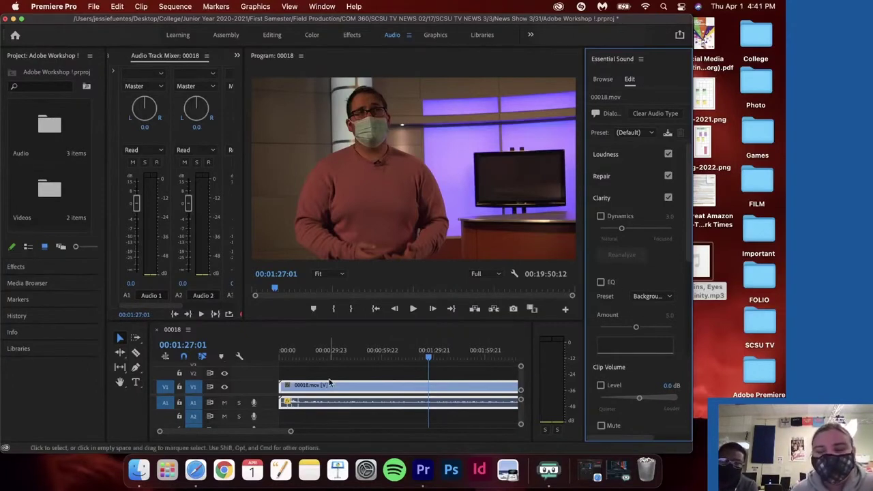
Add MIXPRE-812.WAV from the desktop to track A2 at the sequence start, with the playhead at 00:00:00:00
left_click_drag(345, 353, 280, 360)
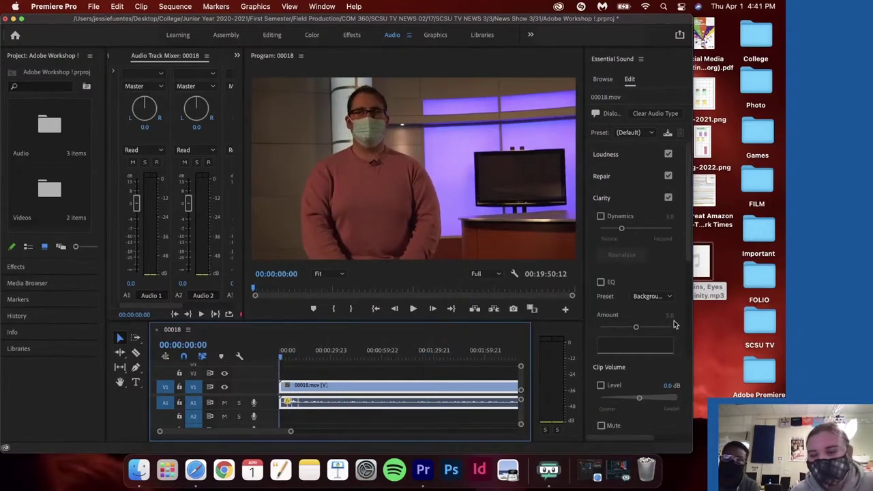
left_click_drag(691, 306, 522, 330)
mouse_move(566, 291)
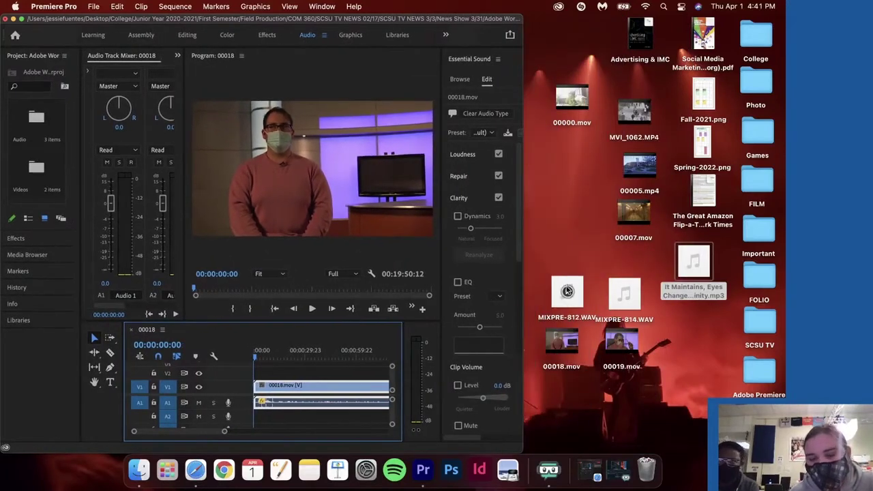
left_click_drag(555, 288, 244, 421)
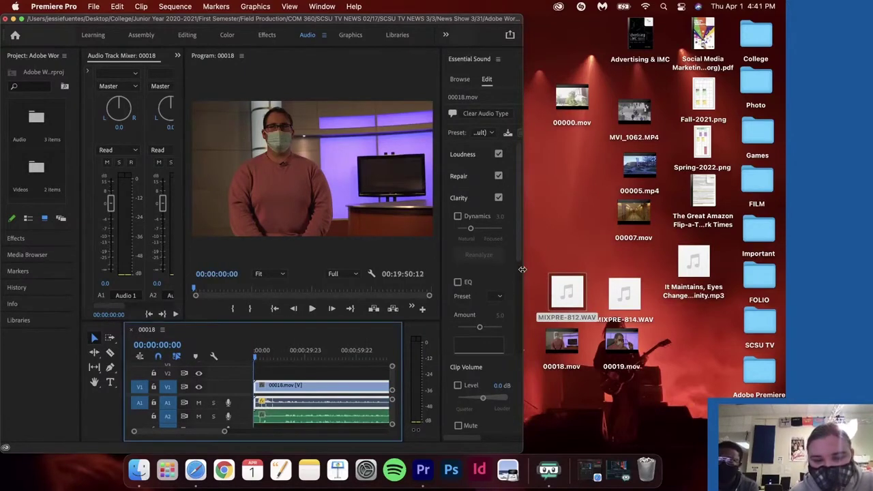
left_click_drag(523, 270, 758, 275)
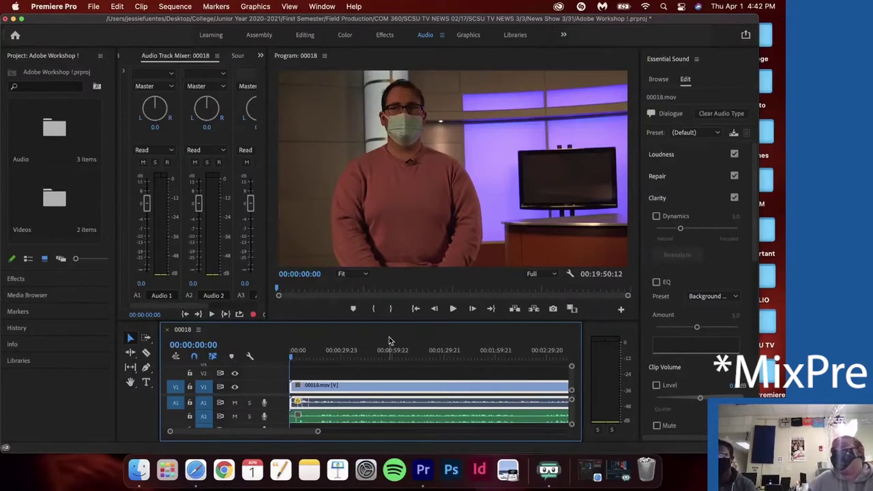
Place the playhead at 00:00:28:06, select the 00018.mov and MIXPRE-812.WAV clips together, and open the Synchronize options for them
left_click(337, 350)
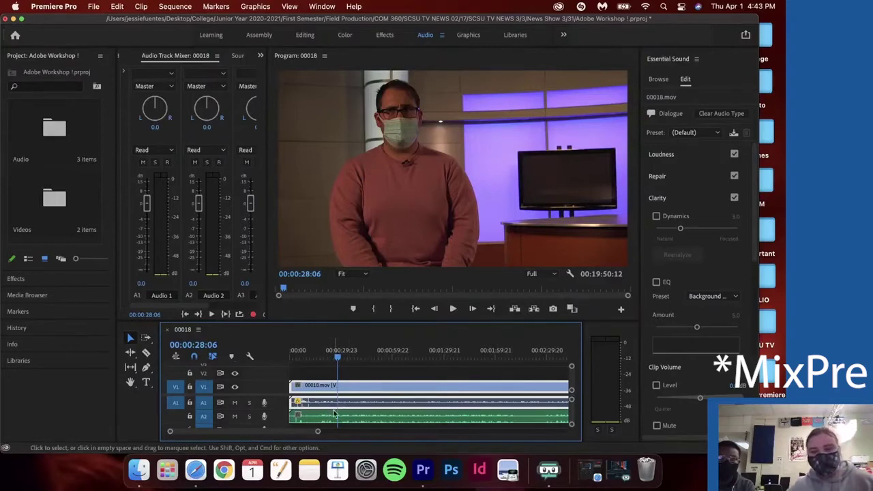
left_click_drag(346, 374, 395, 419)
scroll(392, 417, "down", 3)
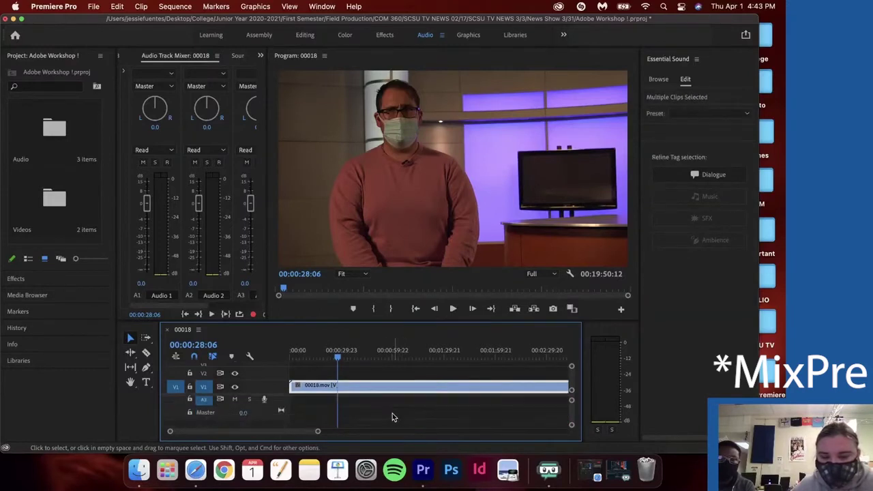
scroll(392, 418, "up", 3)
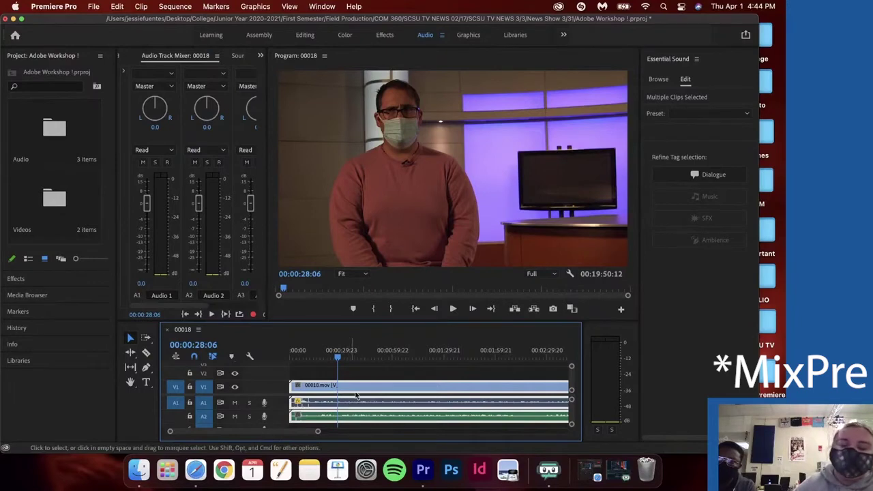
right_click(391, 395)
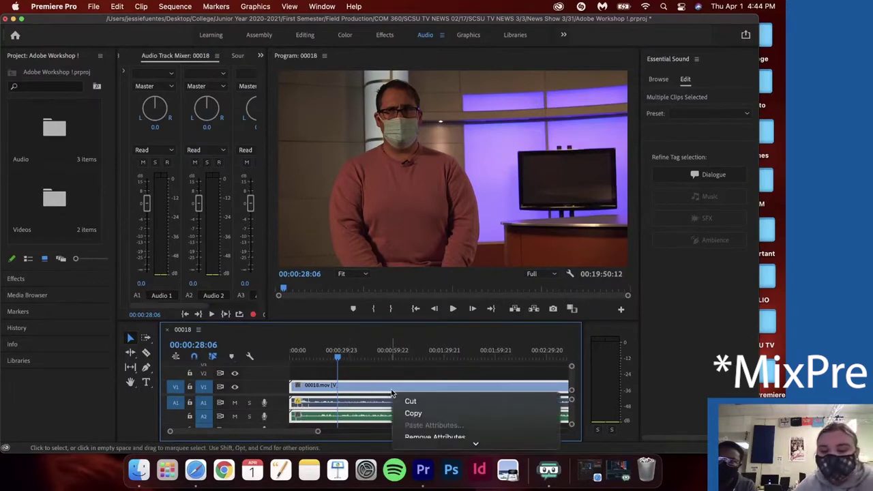
scroll(472, 440, "down", 2)
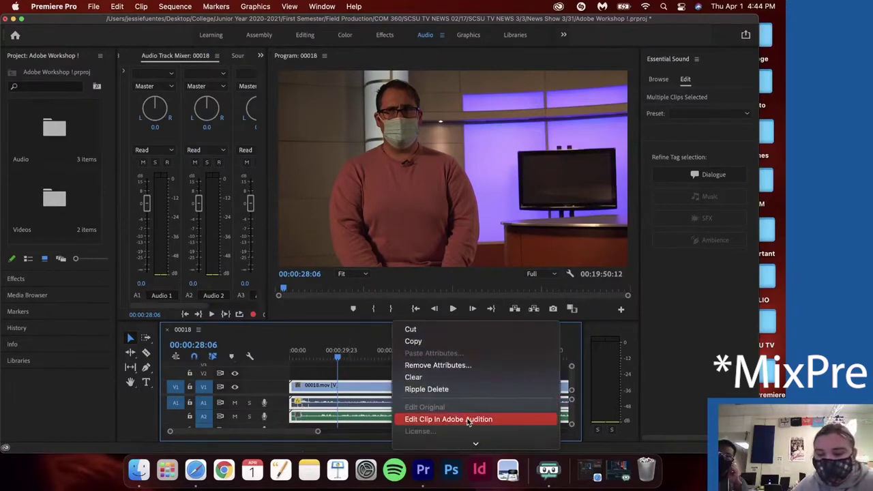
scroll(475, 440, "down", 5)
scroll(474, 440, "down", 8)
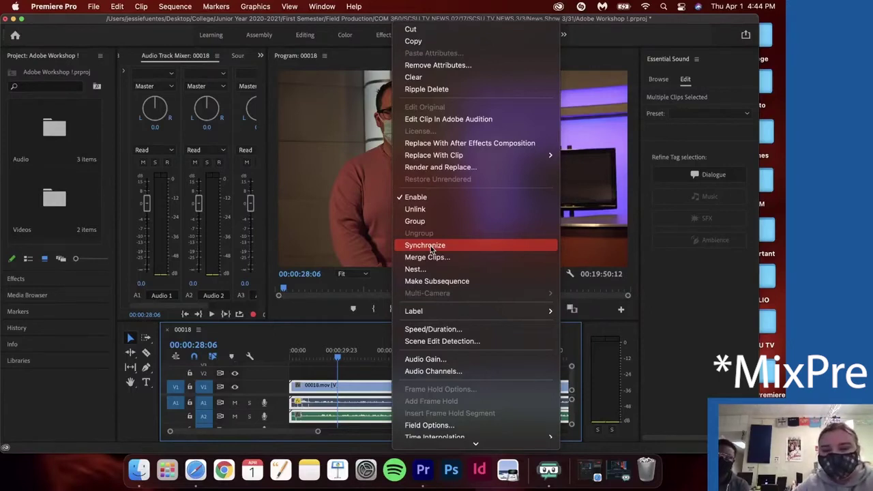
left_click(430, 246)
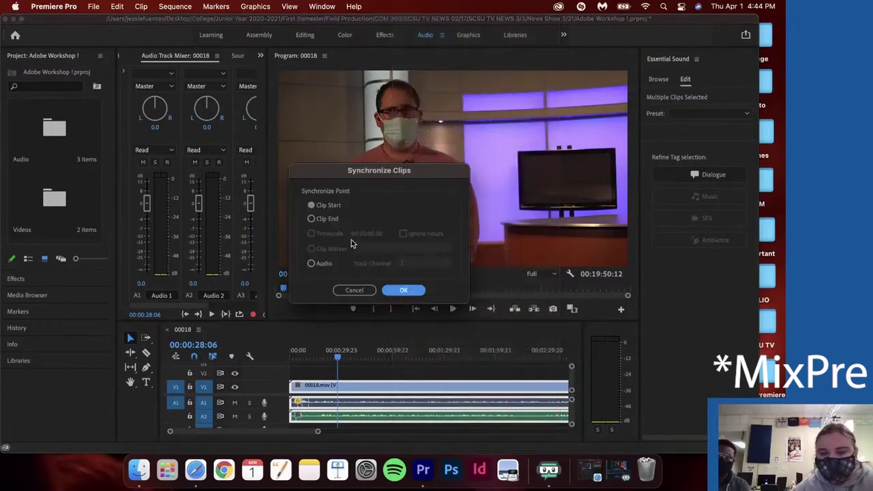
Try the Clip End, Clip Start and Audio synchronize points, choosing track channel 2 for Audio
left_click(312, 219)
left_click(312, 206)
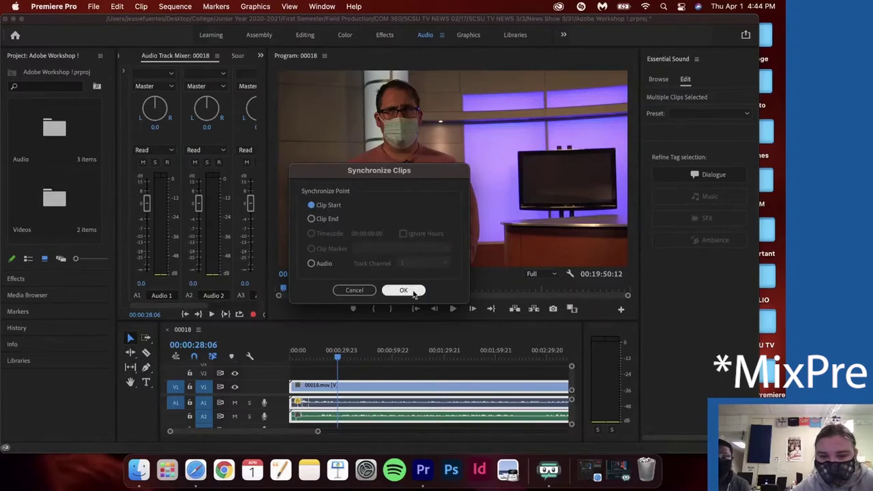
left_click(311, 264)
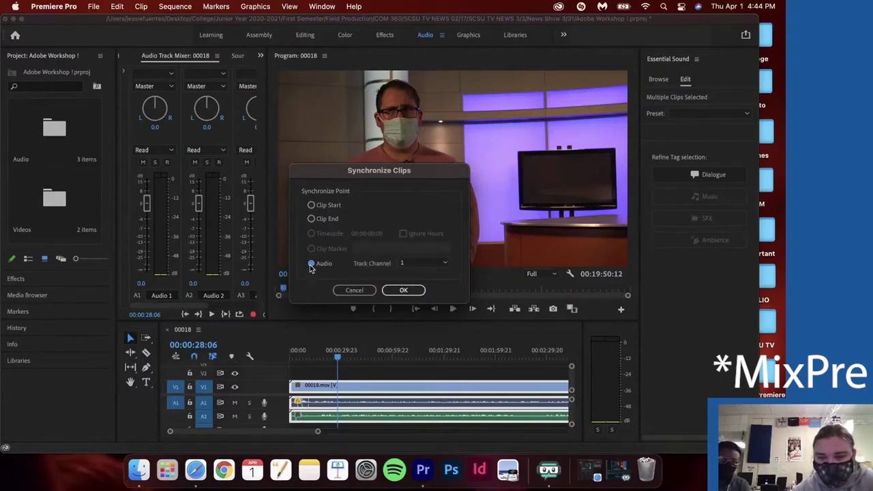
left_click(443, 263)
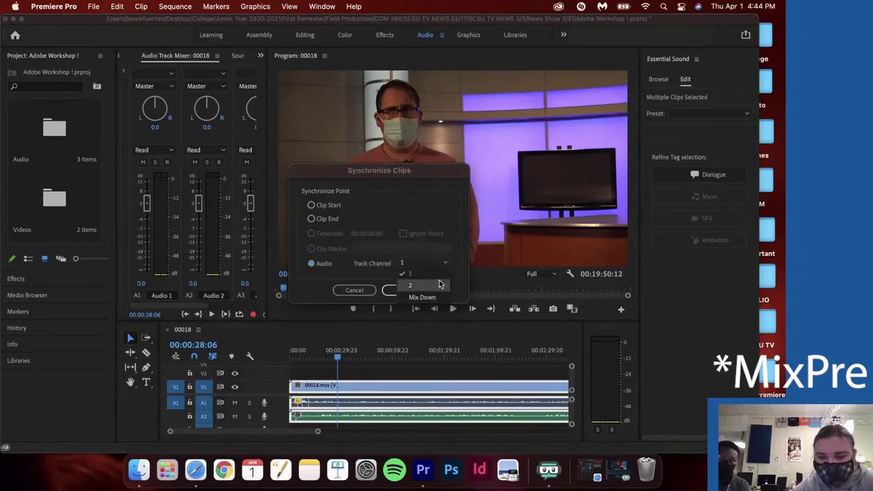
left_click(440, 284)
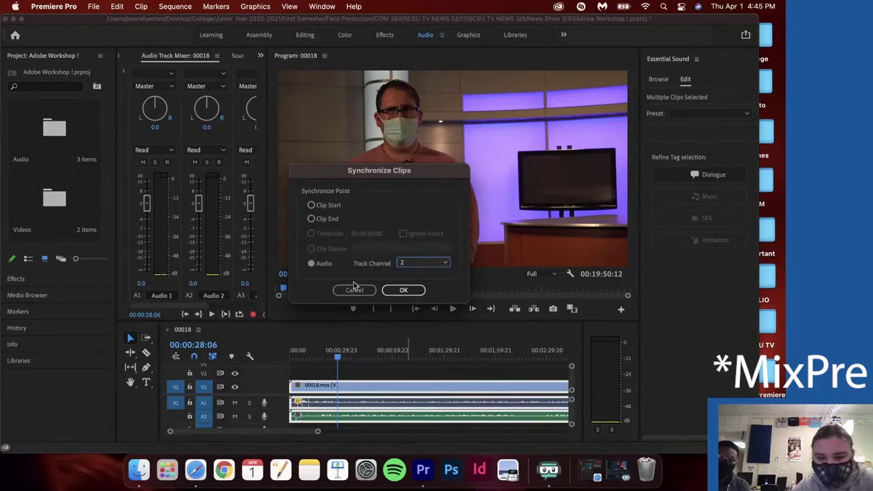
Synchronize the selected video and audio clips by Clip Start
left_click(311, 205)
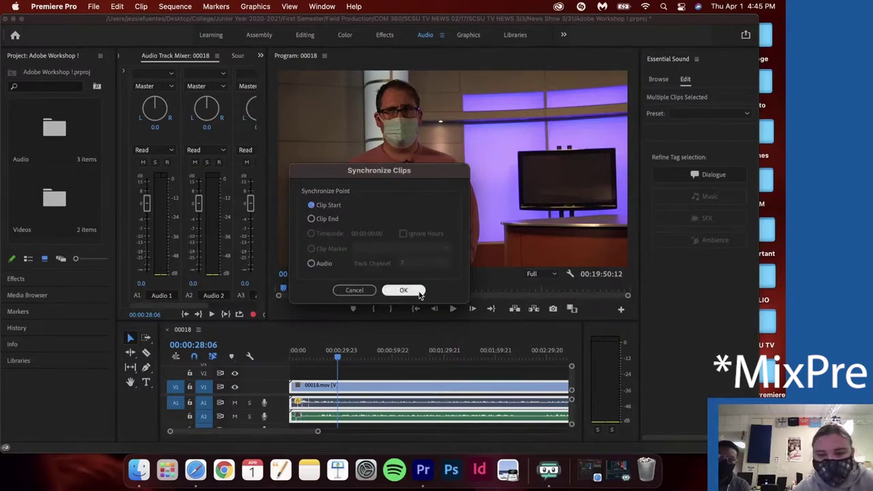
left_click(403, 290)
scroll(390, 396, "down", 2)
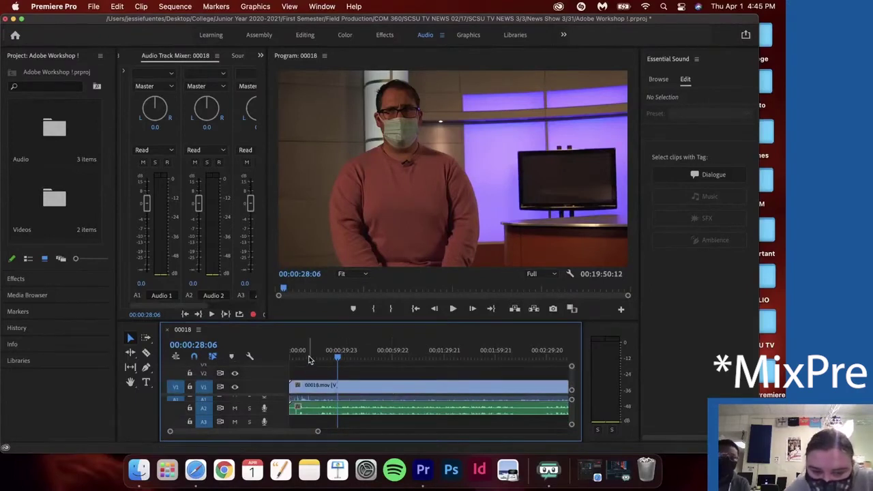
scroll(481, 408, "up", 2)
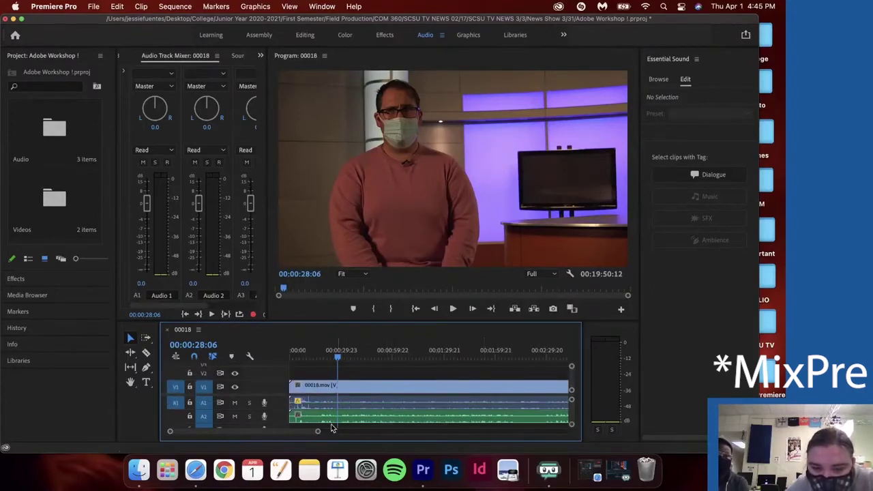
Move the playhead to 00:00:16:05 and compare the camera and MIXPRE audio waveforms up close and across the sequence
left_click(293, 356)
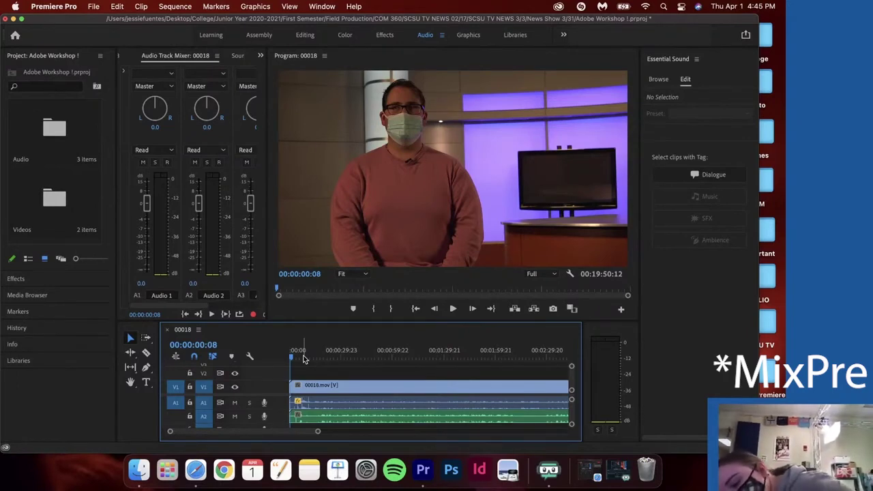
left_click_drag(303, 358, 318, 368)
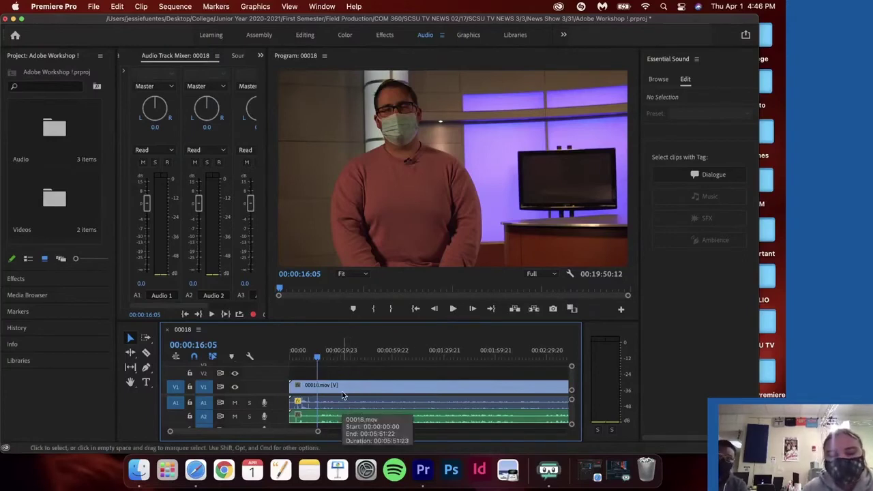
scroll(343, 396, "up", 2)
scroll(343, 396, "up", 1)
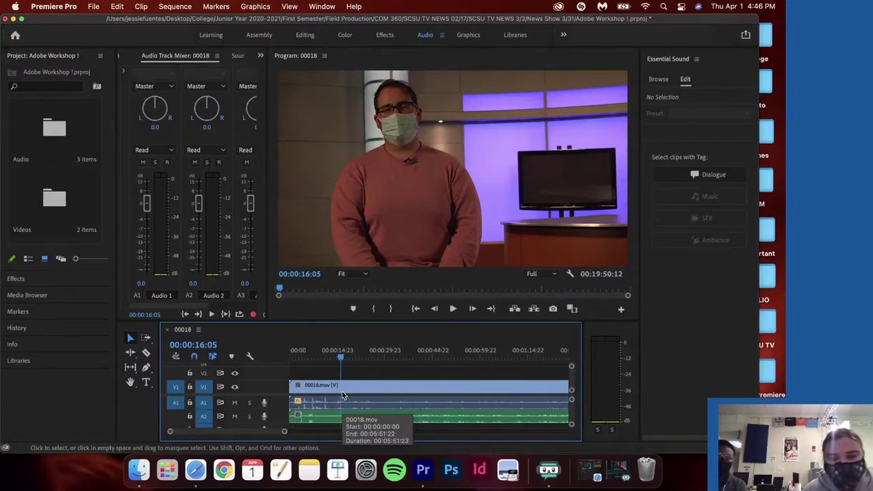
scroll(339, 412, "up", 2)
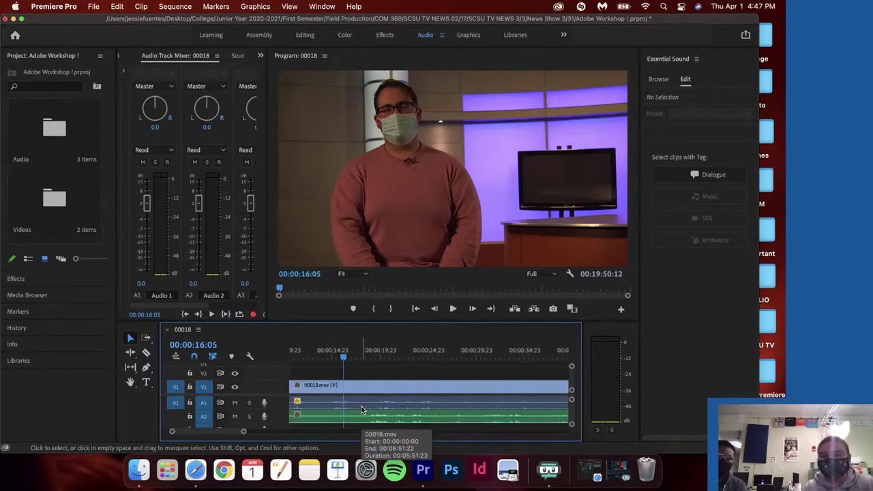
key("backslash")
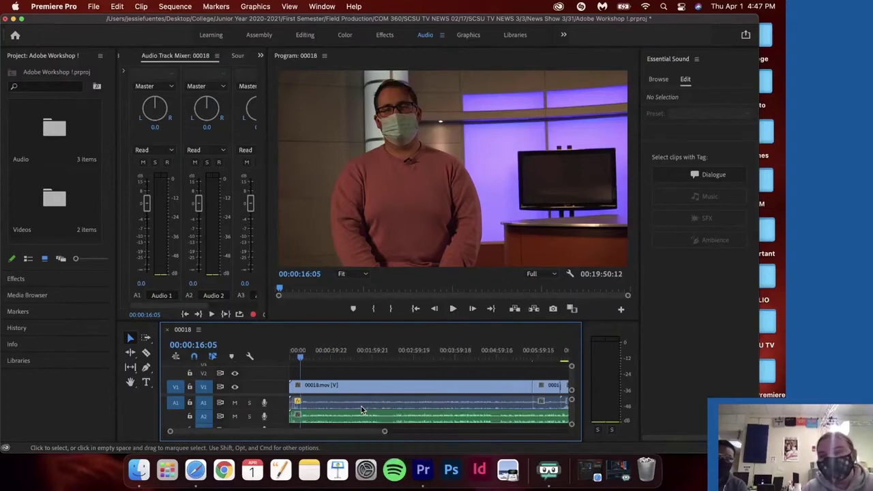
Turn on Show Audio Time Units for the 00018 sequence timeline
left_click(198, 329)
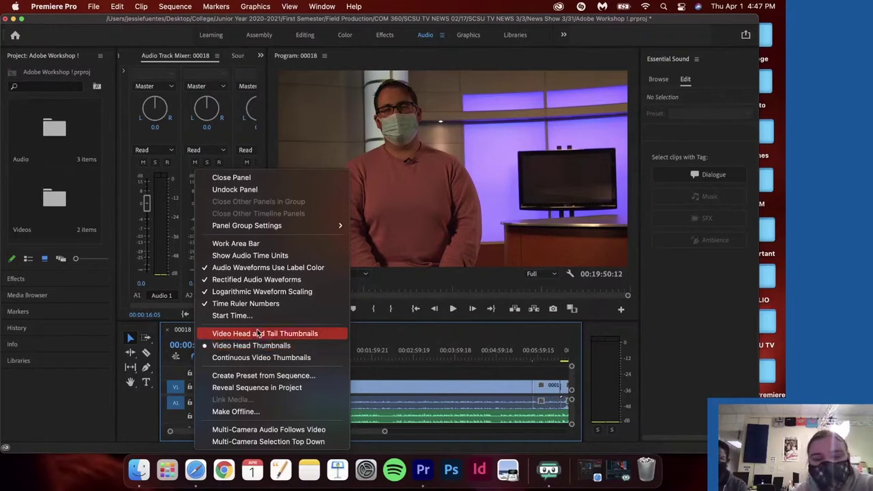
left_click(251, 257)
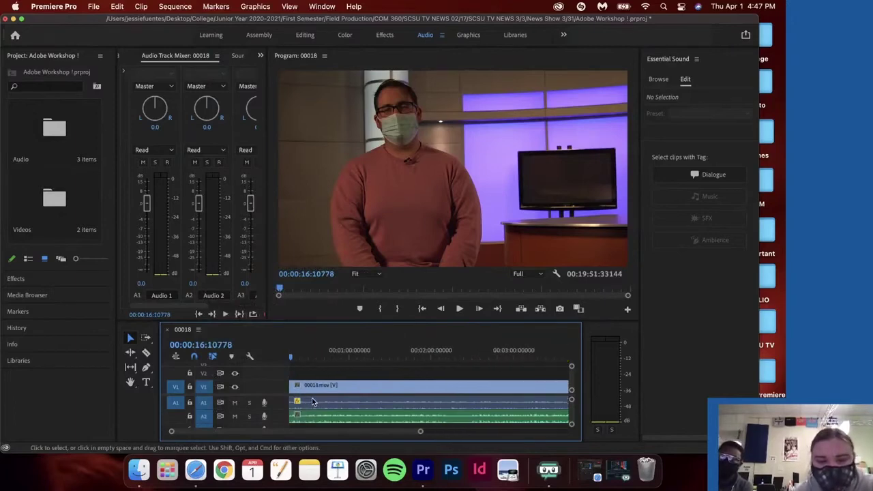
key("equal")
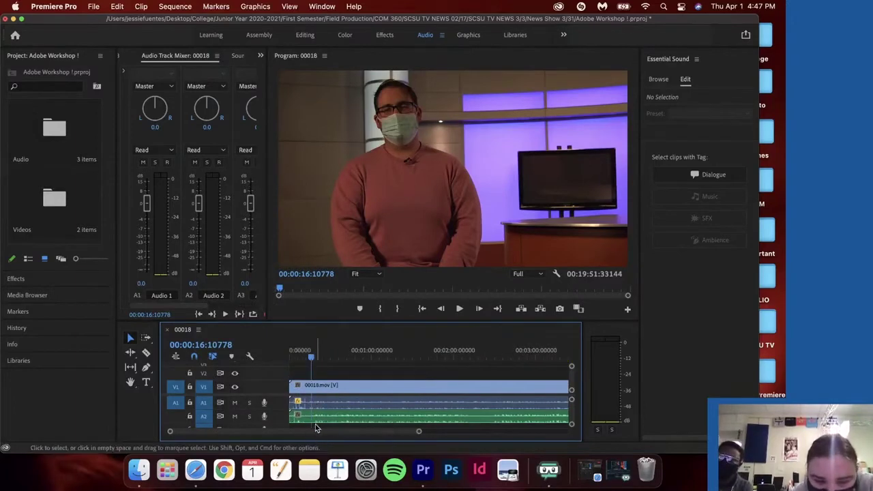
Select the MIXPRE-812.WAV clip and increase the height of the Audio 1 and Audio 2 tracks to compare their waveforms
left_click(325, 419)
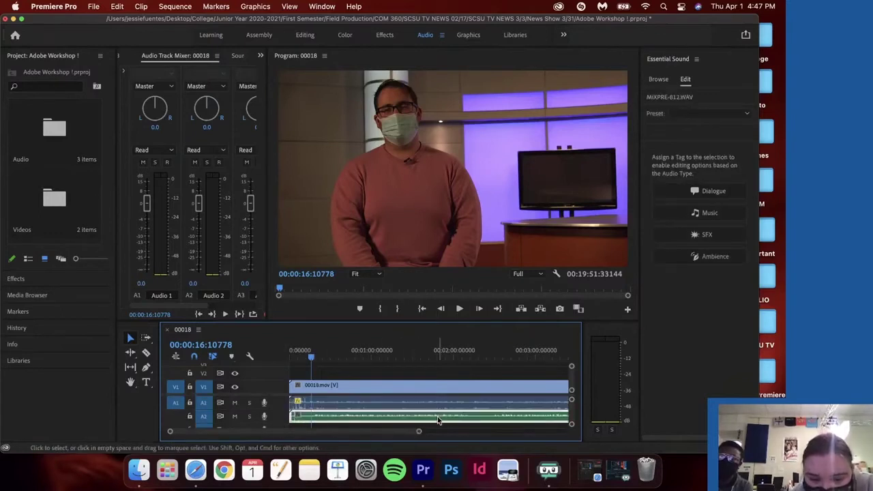
left_click_drag(258, 423, 268, 406)
scroll(268, 406, "up", 3)
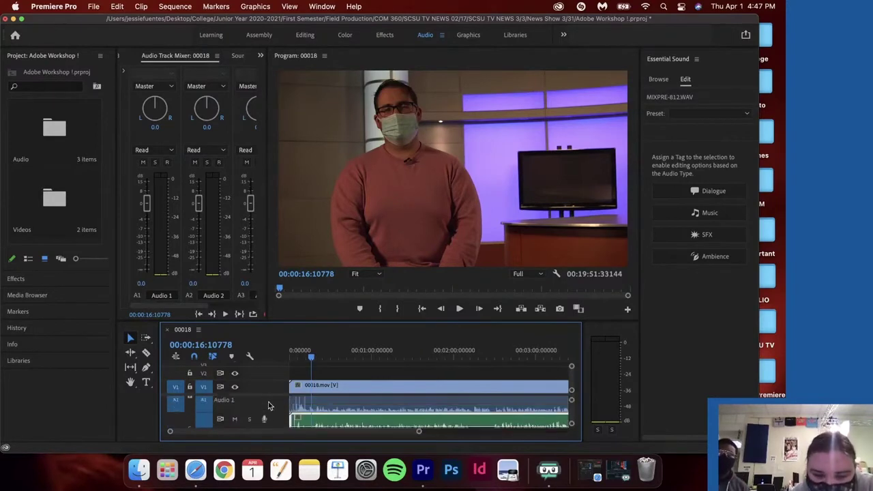
scroll(325, 410, "up", 2)
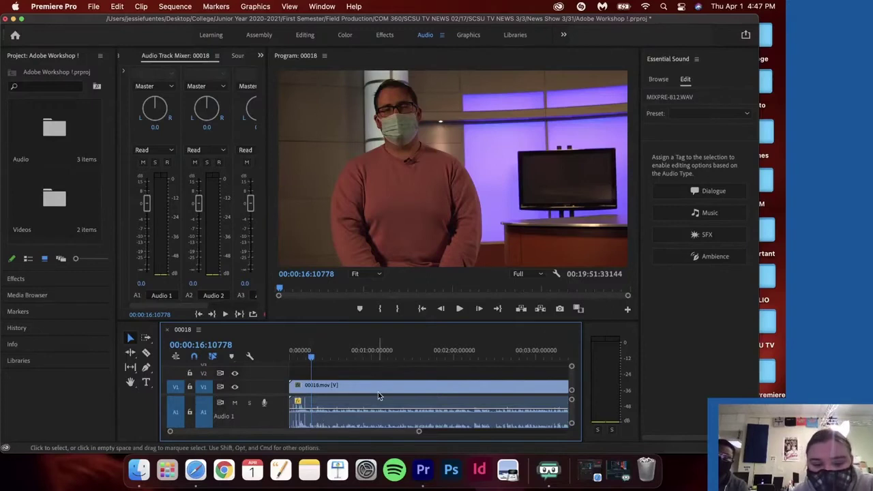
scroll(378, 392, "up", 2)
scroll(377, 401, "down", 3)
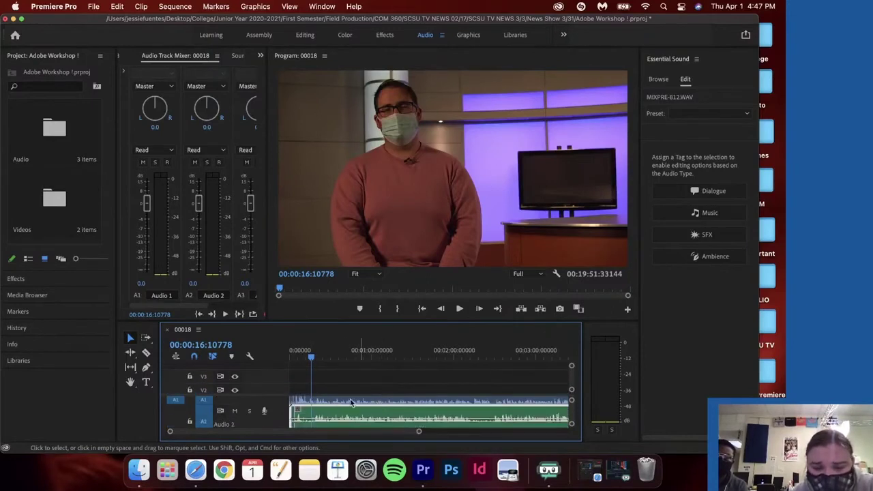
Examine the camera audio waveform on Audio 1 and the MIXPRE-812.WAV waveform on Audio 2 across the 00018 timeline
scroll(315, 413, "down", 2)
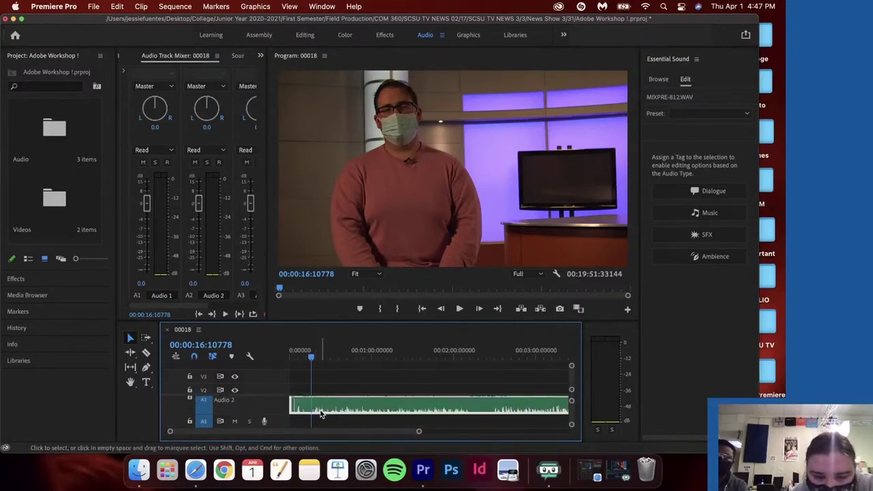
scroll(311, 414, "down", 2)
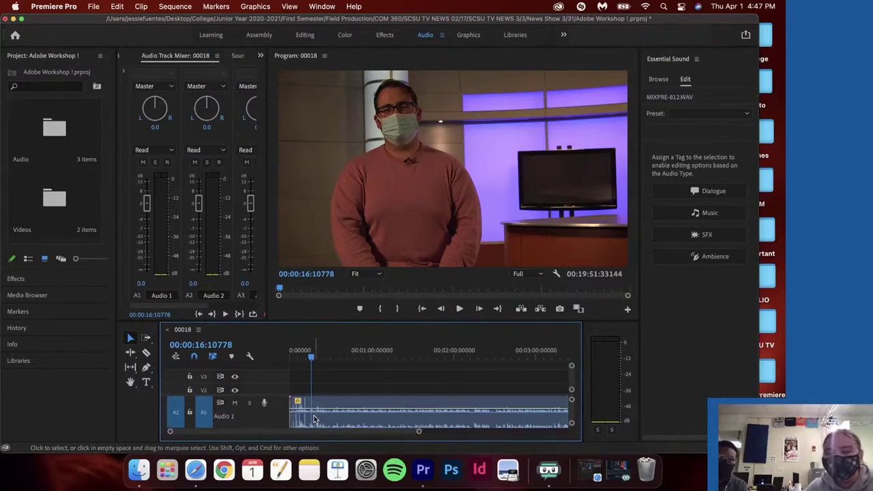
left_click(132, 339)
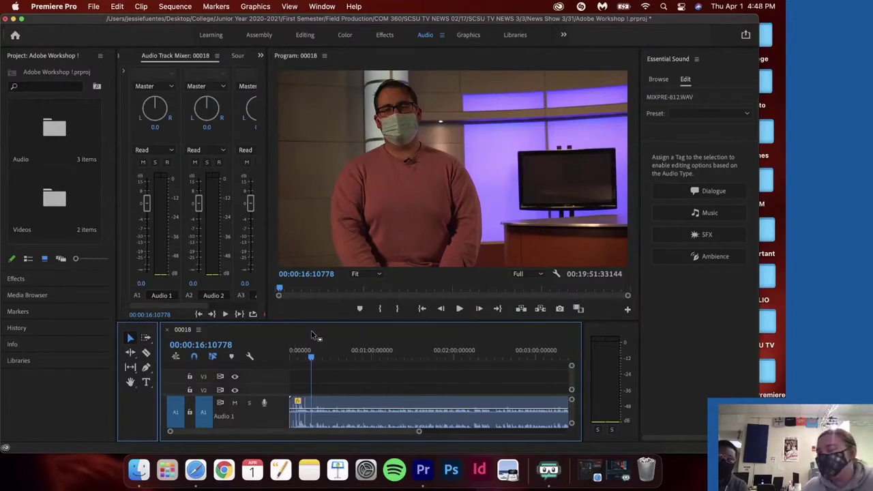
key("super+s")
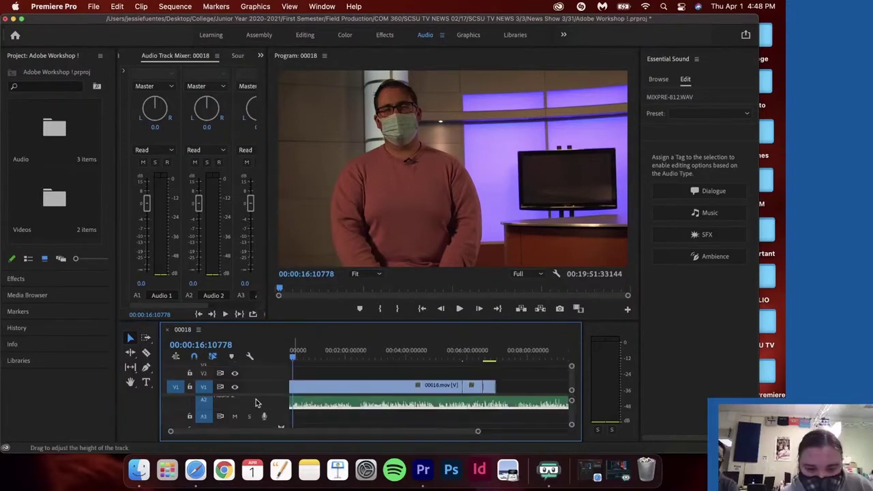
scroll(258, 419, "up", 5)
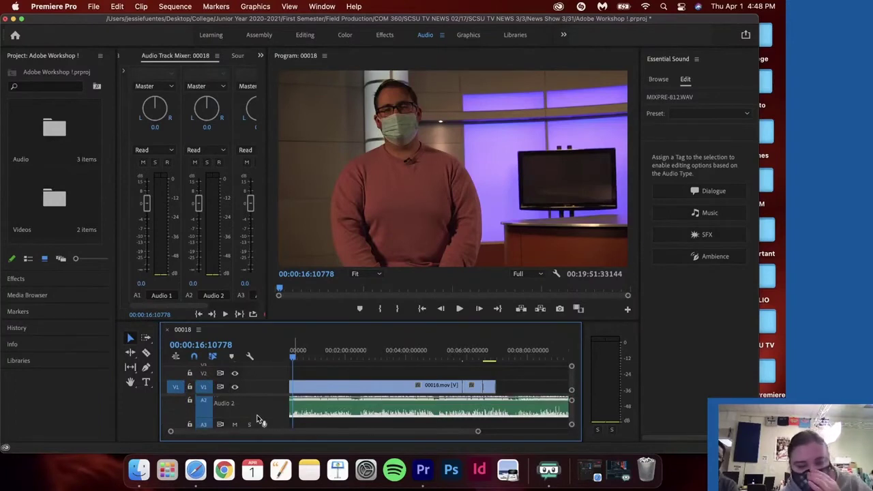
scroll(258, 418, "up", 2)
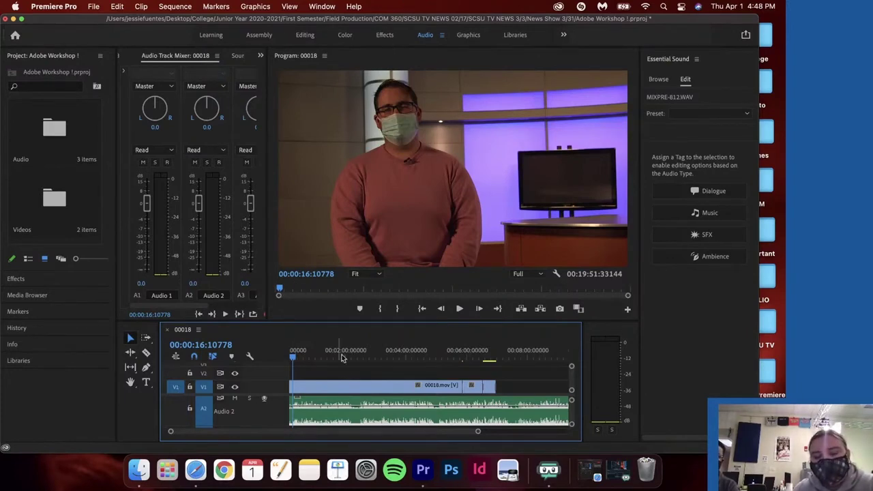
scroll(310, 412, "up", 5)
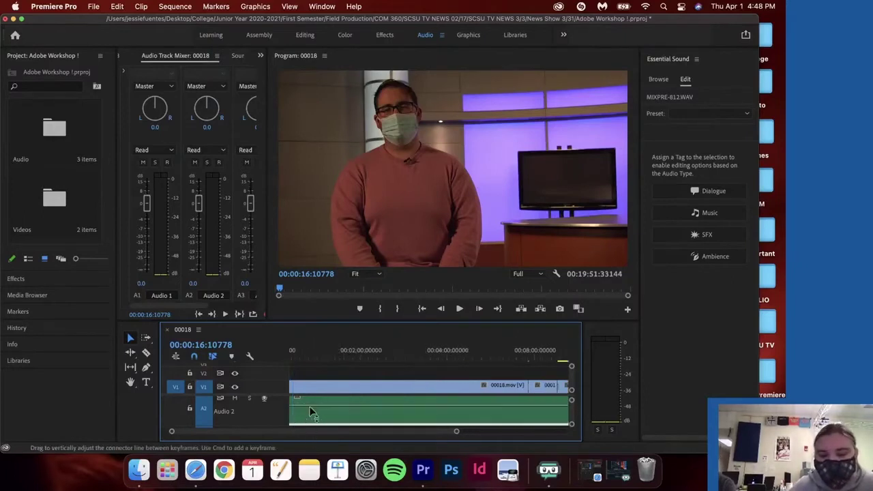
scroll(311, 409, "down", 3)
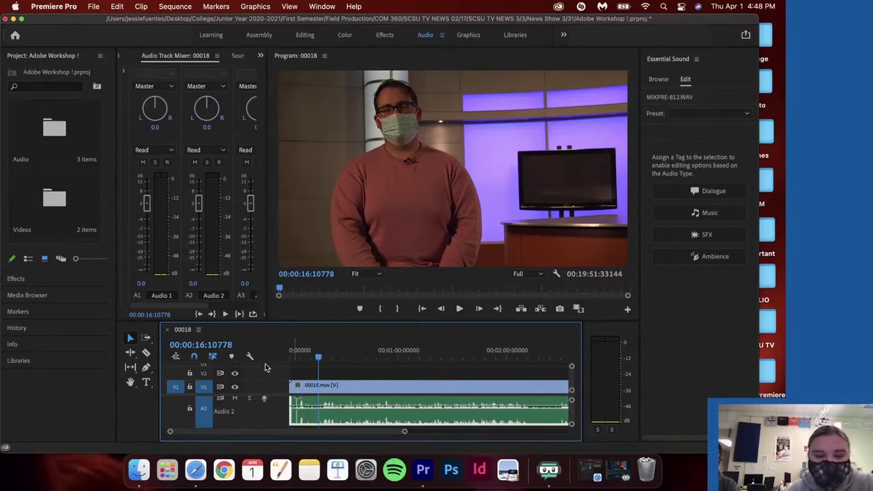
Lower the overall volume line of the MIXPRE-812.WAV clip on the Audio 2 track
left_click(146, 369)
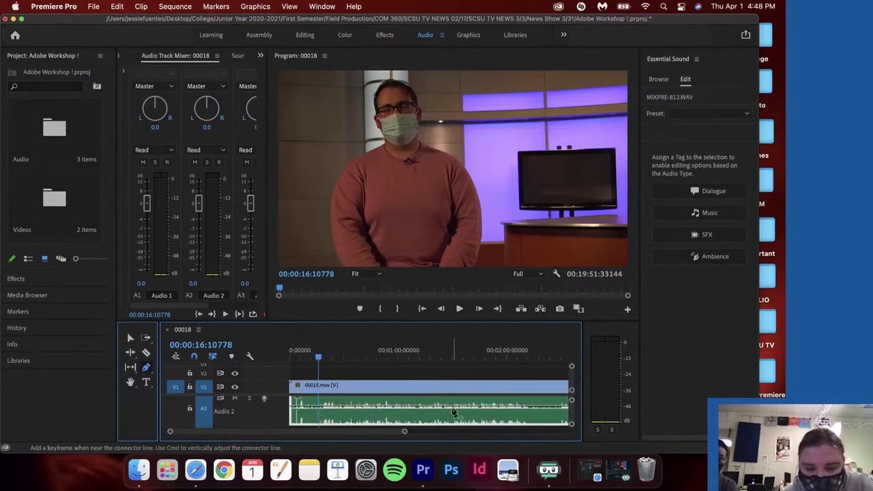
left_click(132, 339)
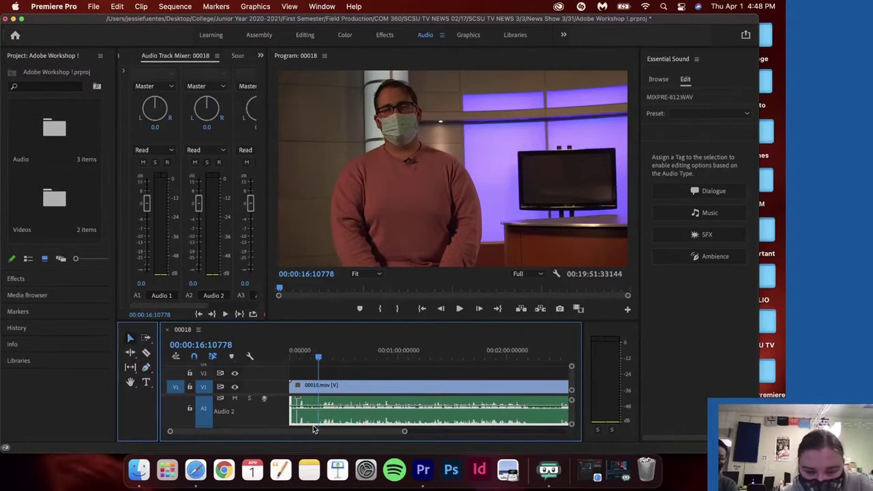
left_click_drag(330, 406, 332, 419)
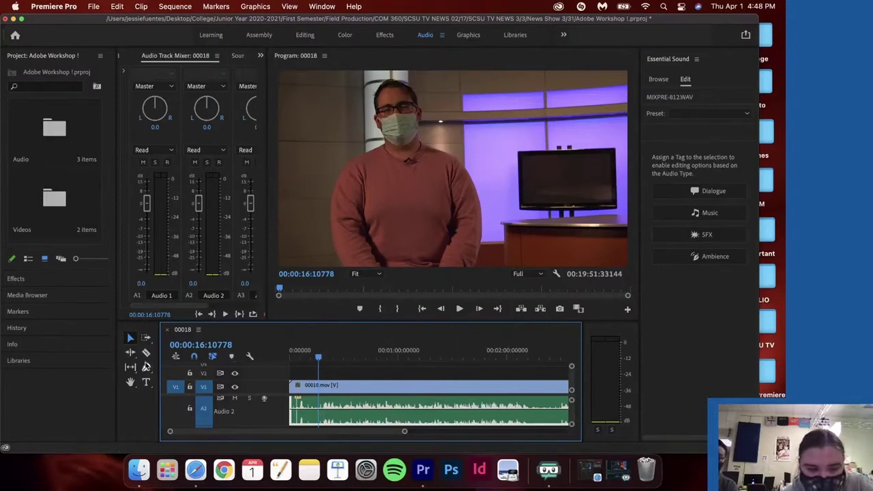
Add two volume keyframes to the MIXPRE-812.WAV clip with the Pen tool, one on each side of the playhead
left_click(146, 368)
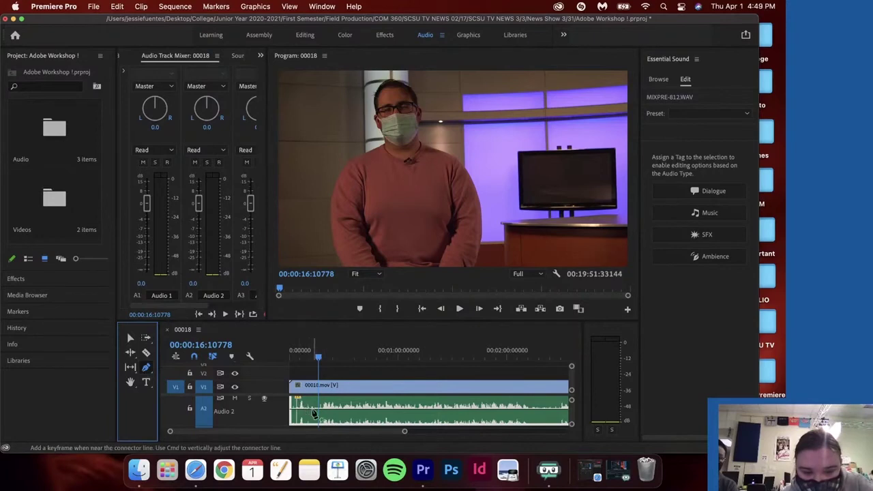
left_click(309, 408)
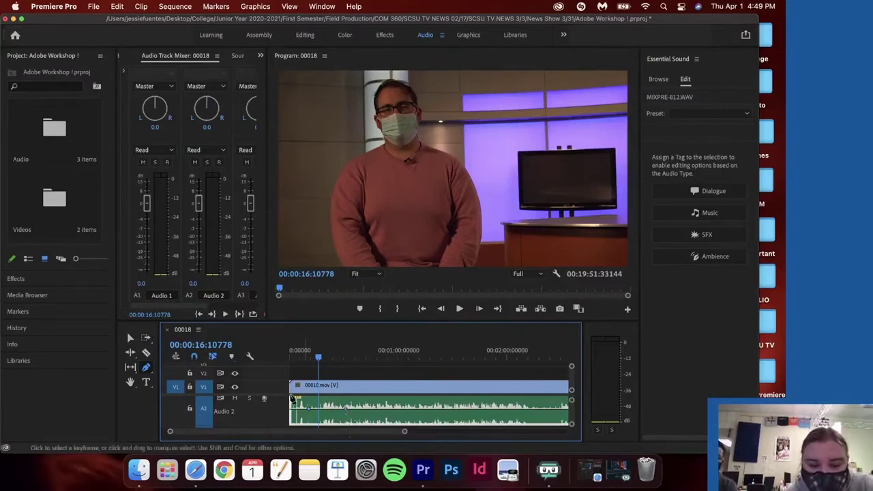
left_click(128, 338)
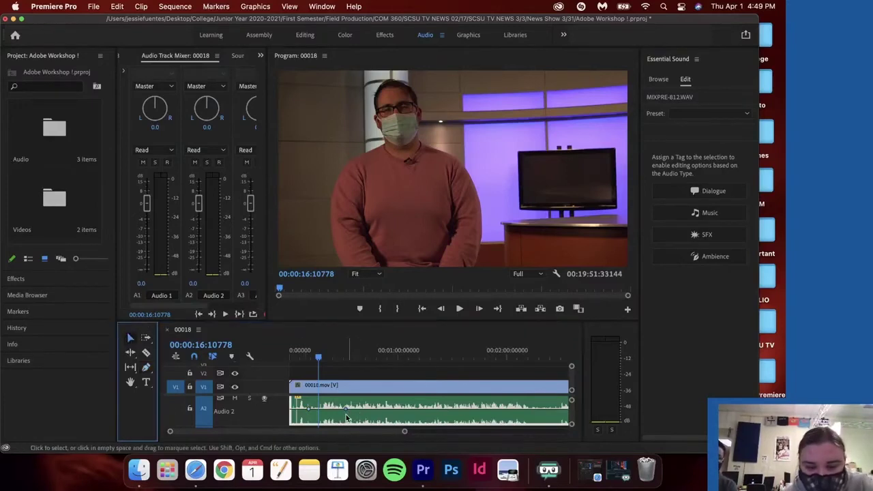
Lower the first volume keyframe and raise the second to shape a gradual volume rise in the Audio 2 clip
left_click_drag(346, 408, 308, 415)
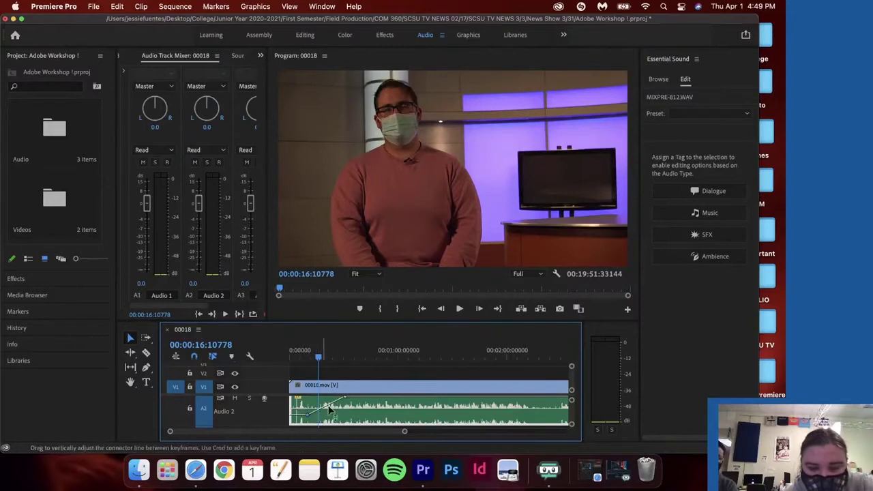
scroll(352, 405, "up", 1)
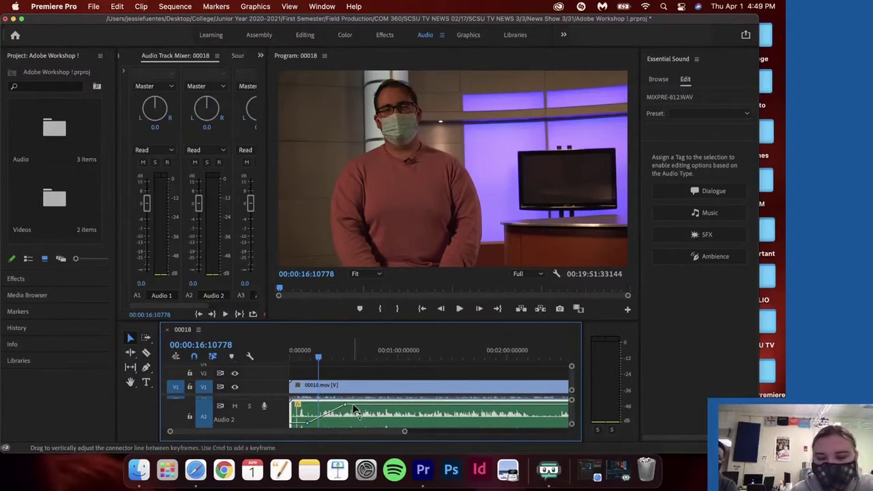
left_click_drag(352, 409, 353, 414)
scroll(354, 414, "down", 2)
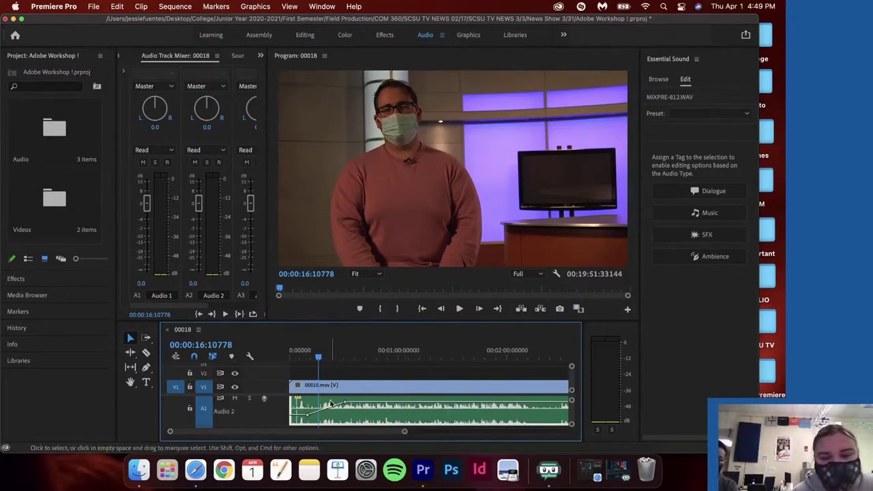
Reverse the slope between the two Audio 2 volume keyframes, bring them roughly level, and briefly play the sequence
left_click_drag(309, 416, 346, 418)
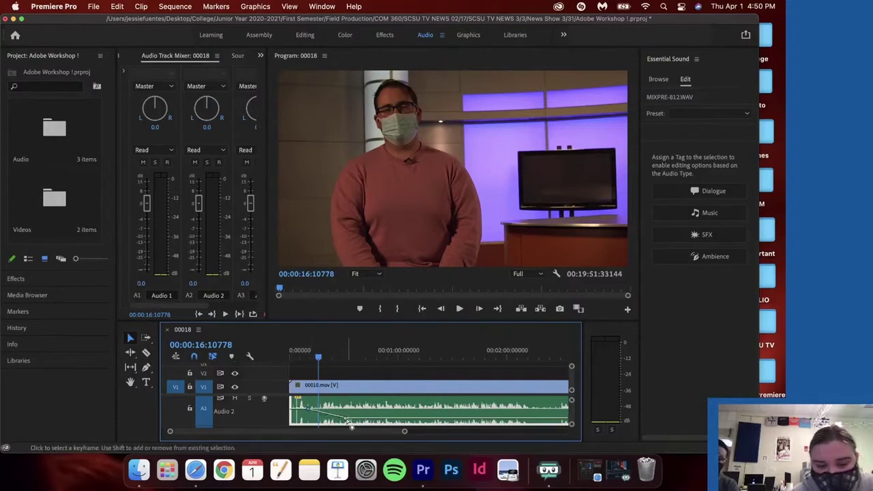
left_click_drag(347, 419, 316, 409)
key("space")
key("space")
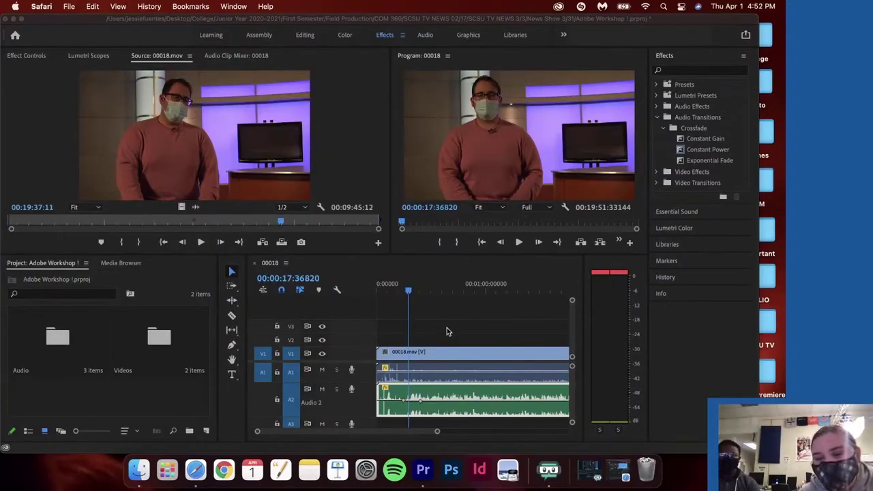
Play the 00018 sequence in short passages from about 00:00:17 to 00:00:21 to hear the mixed audio
left_click(410, 290)
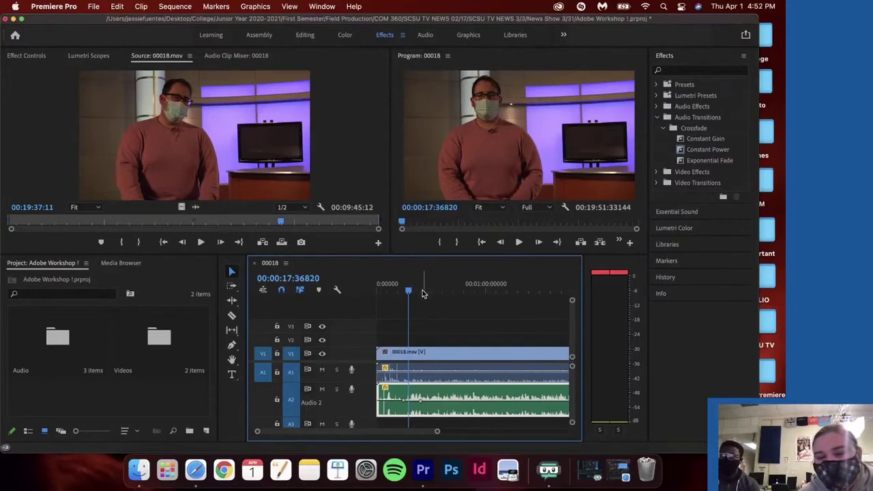
mouse_move(408, 293)
left_mouse_down()
mouse_move(457, 294)
mouse_move(408, 303)
left_mouse_up()
left_click(518, 242)
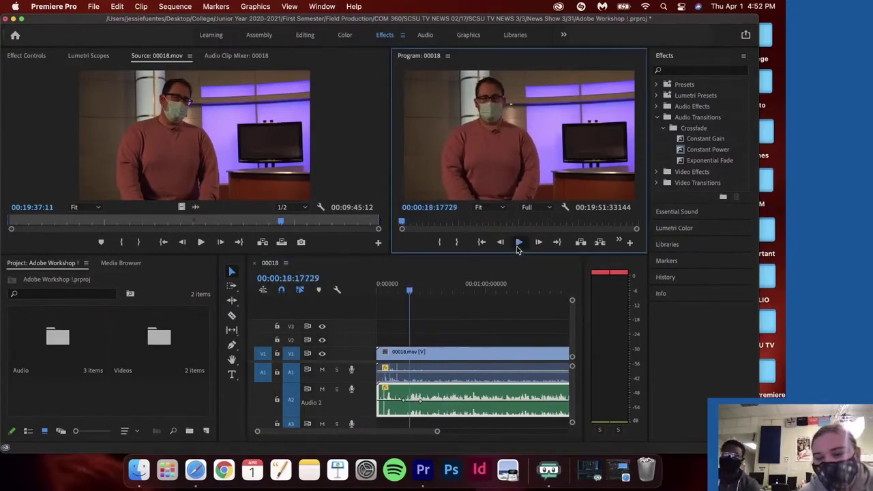
left_click(518, 246)
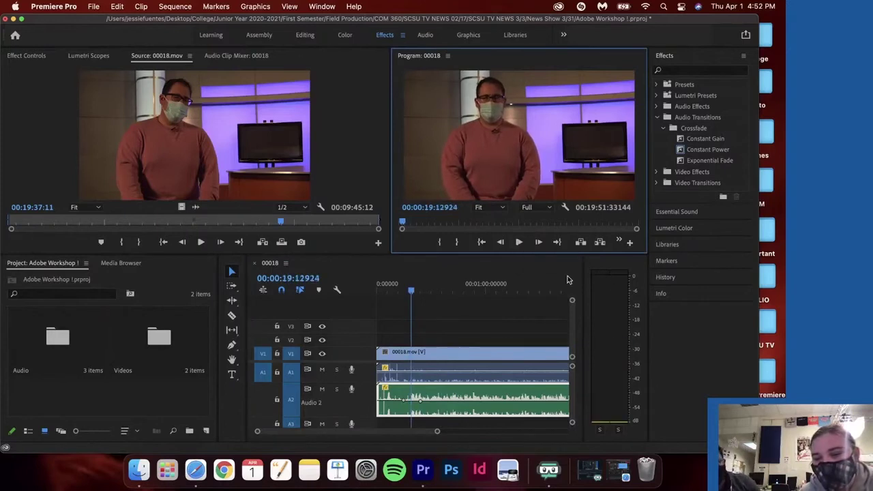
left_click(519, 242)
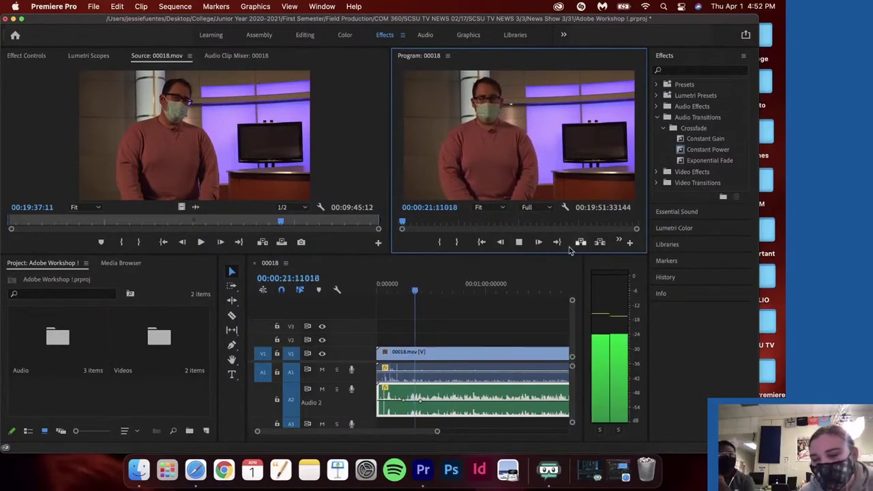
left_click(519, 242)
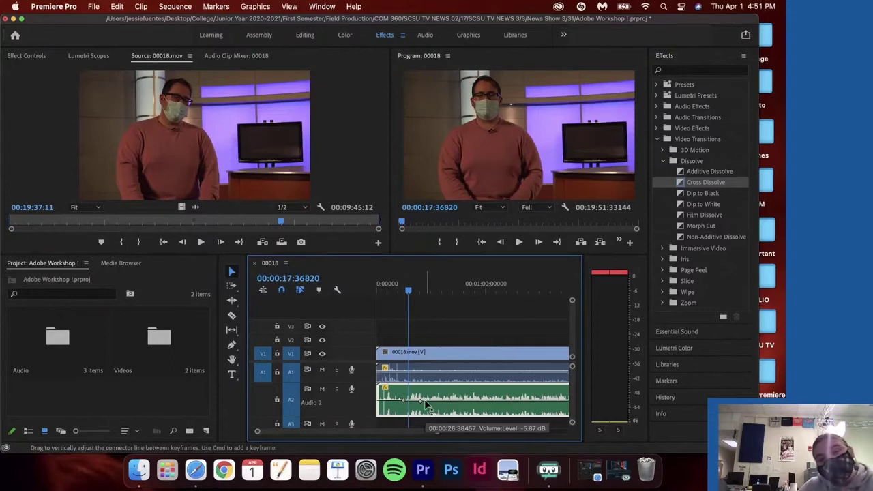
Collapse the Dissolve and Video Transitions folders and expand Audio Transitions down to the Crossfade effects
left_click(664, 161)
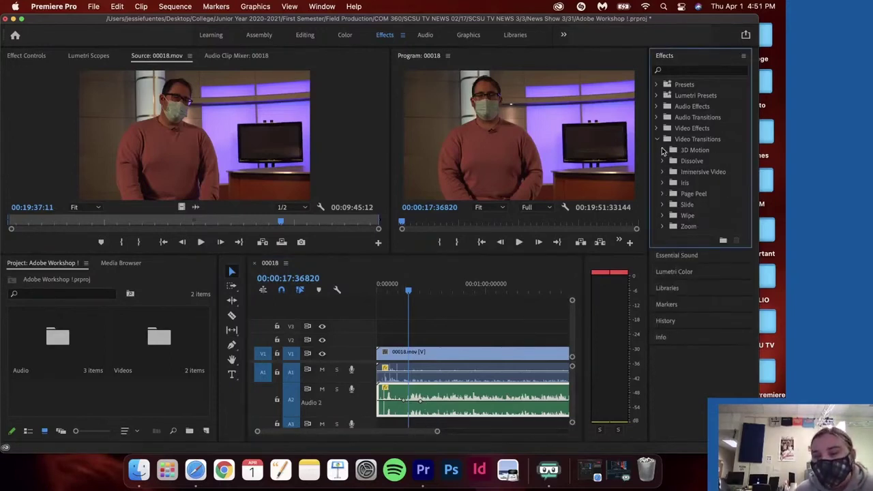
left_click(658, 140)
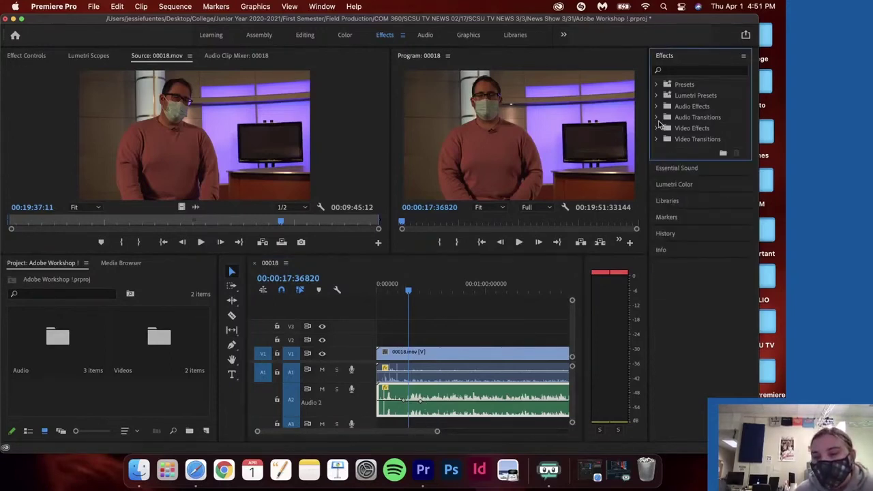
left_click(658, 117)
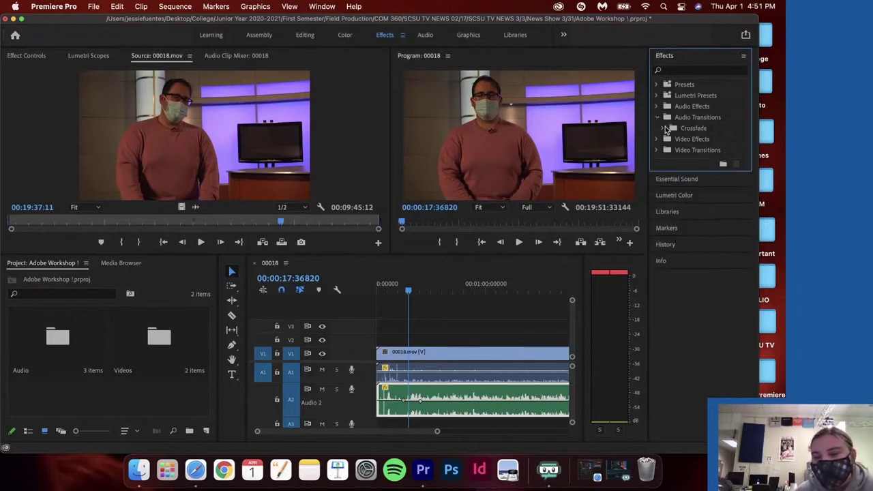
left_click(663, 128)
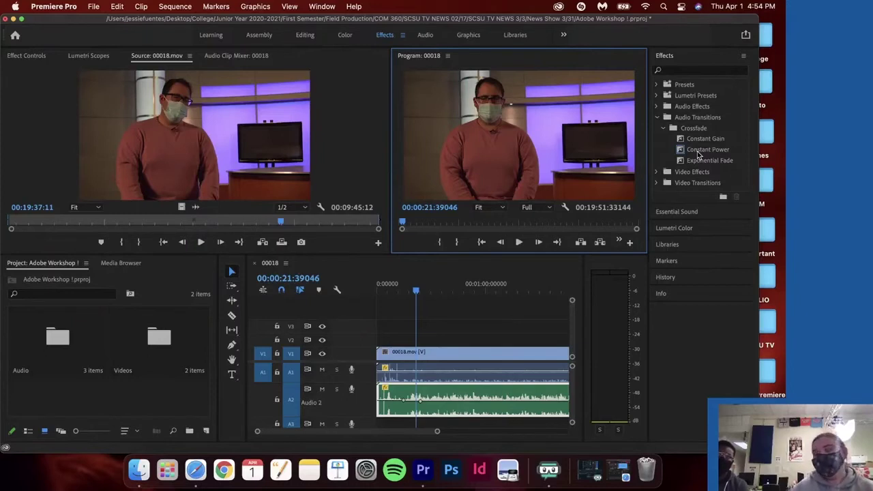
Switch to the Audio workspace and select the 00018.mov clip by its audio on the Audio 1 track
key("ctrl+alt+e")
left_click_drag(694, 259, 333, 403)
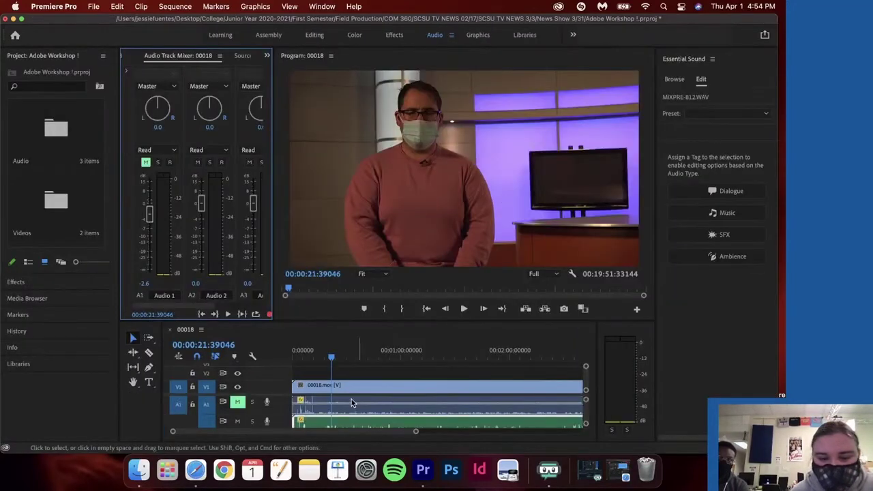
left_click(351, 399)
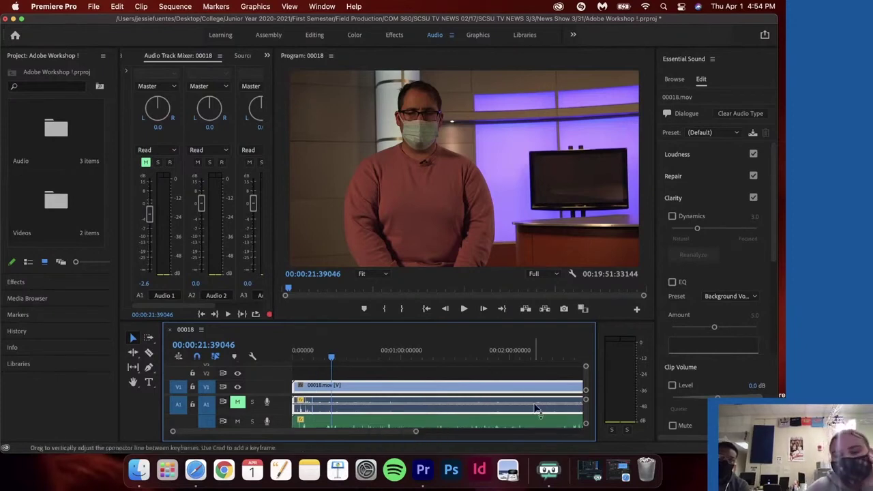
Bring the lower audio tracks into view and select the "It Maintains, Eyes Change" music clip on the A3 track
scroll(534, 408, "down", 2)
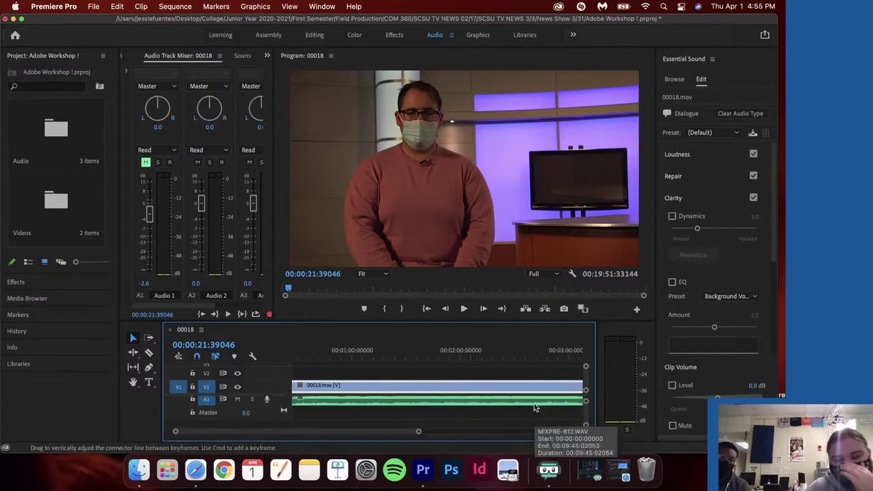
key("alt+equal")
key("alt+equal")
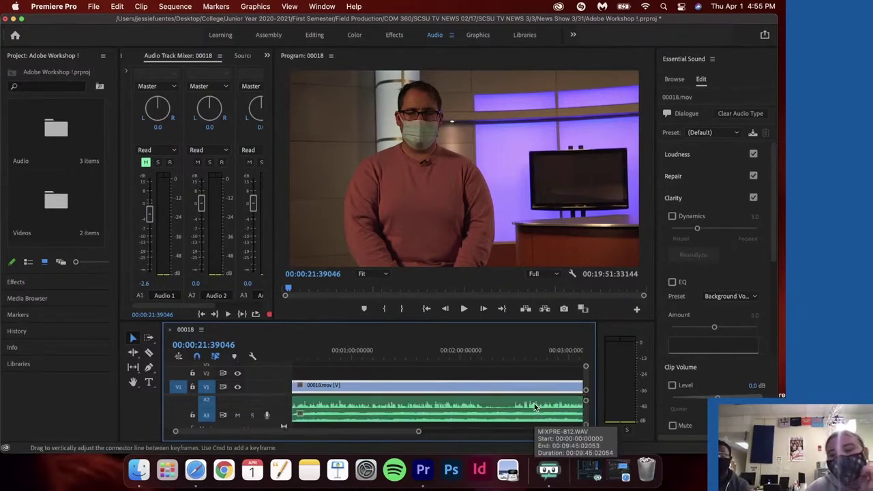
scroll(534, 407, "down", 3)
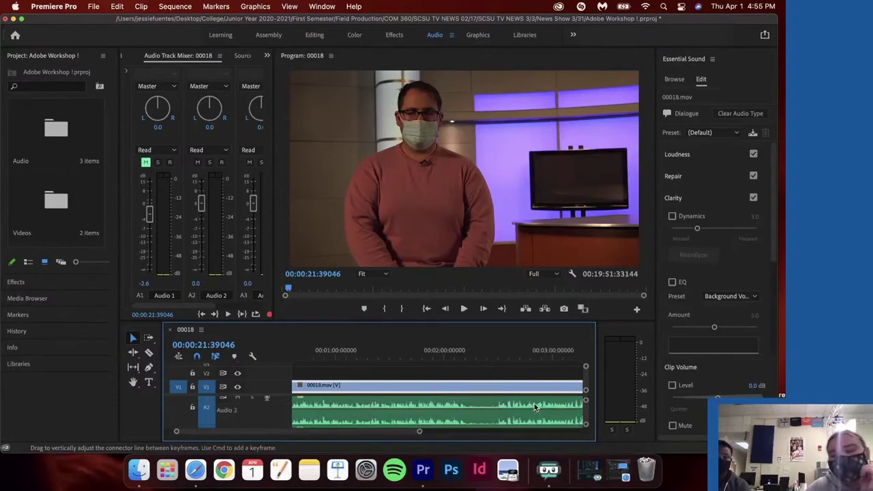
scroll(535, 407, "down", 3)
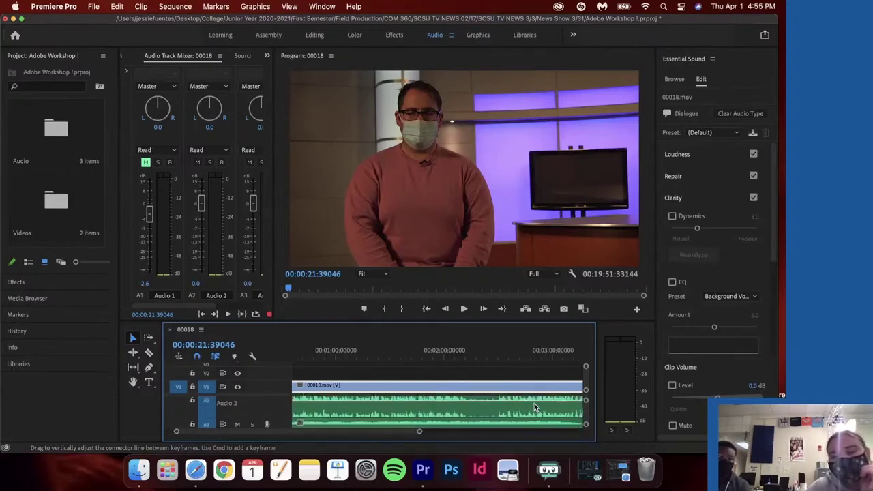
scroll(534, 407, "down", 1)
left_click(501, 406)
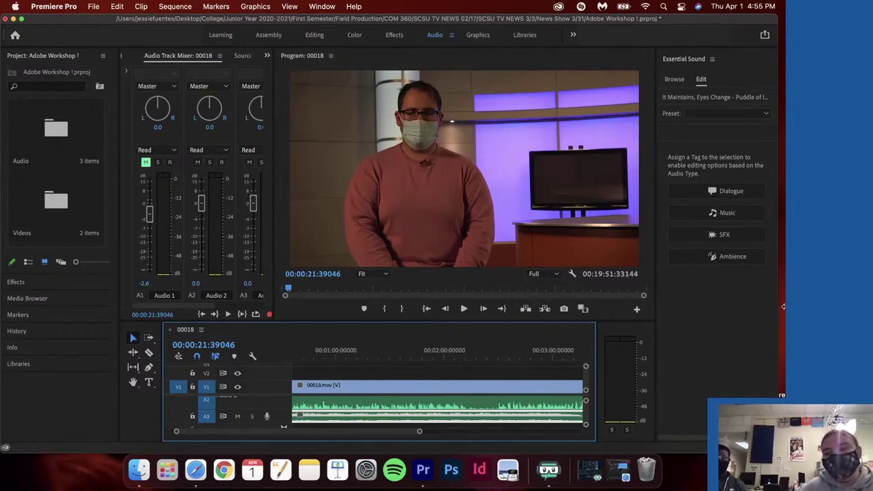
Switch to the Color workspace and look over the Lumetri Scopes and the Basic Correction section of Lumetri Color
left_click_drag(783, 307, 784, 310)
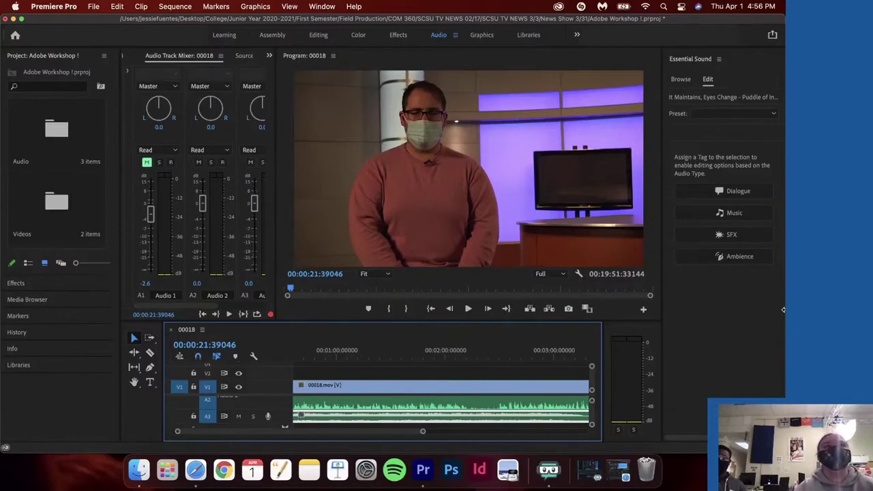
scroll(538, 402, "down", 3)
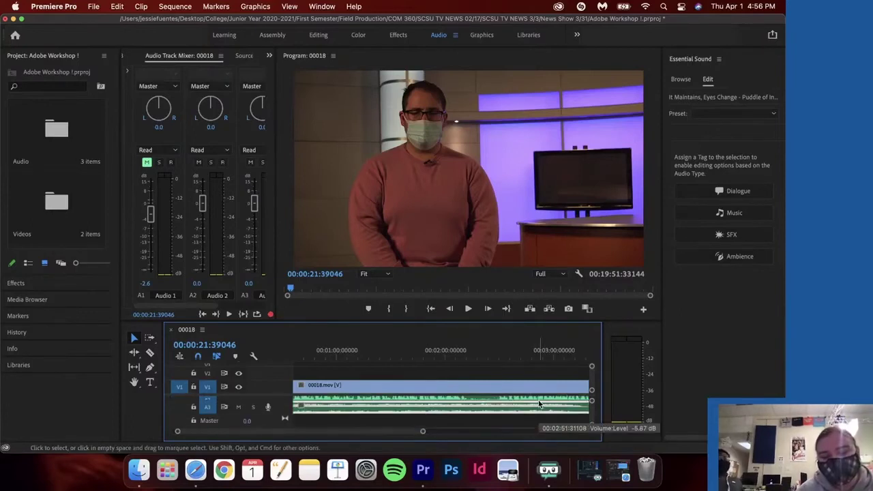
scroll(539, 401, "up", 3)
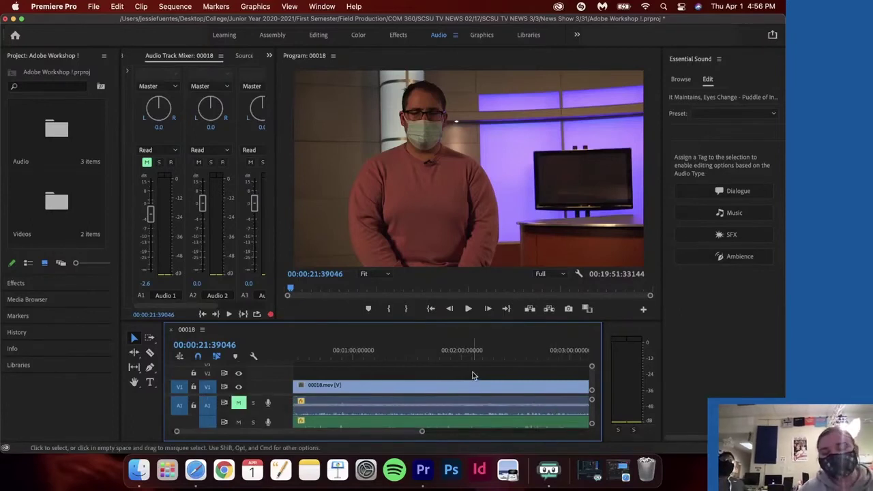
left_click(356, 36)
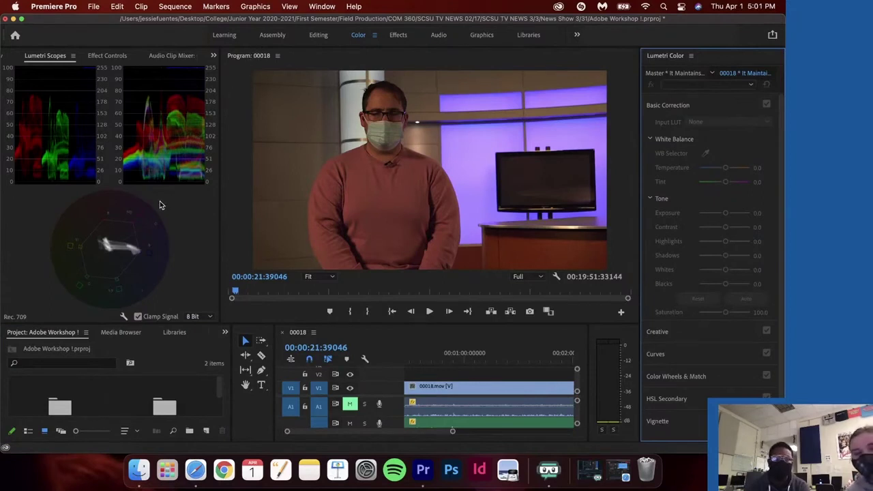
left_click(167, 151)
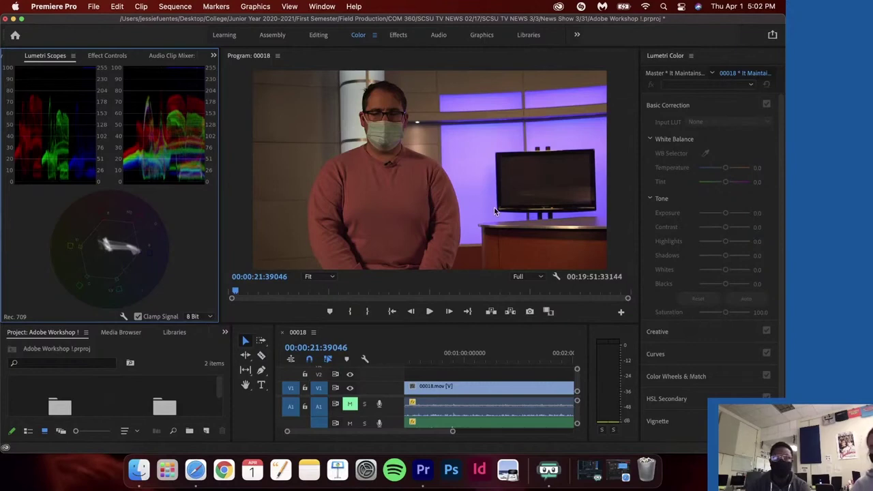
left_click(665, 104)
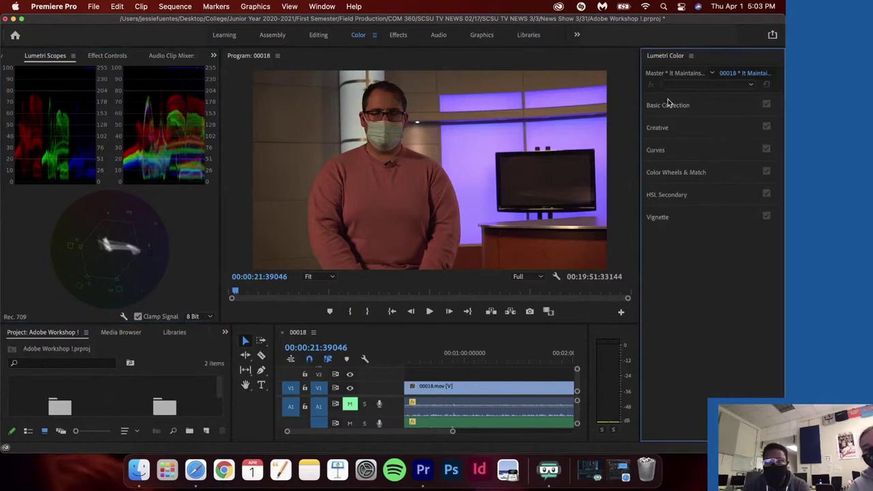
left_click(668, 104)
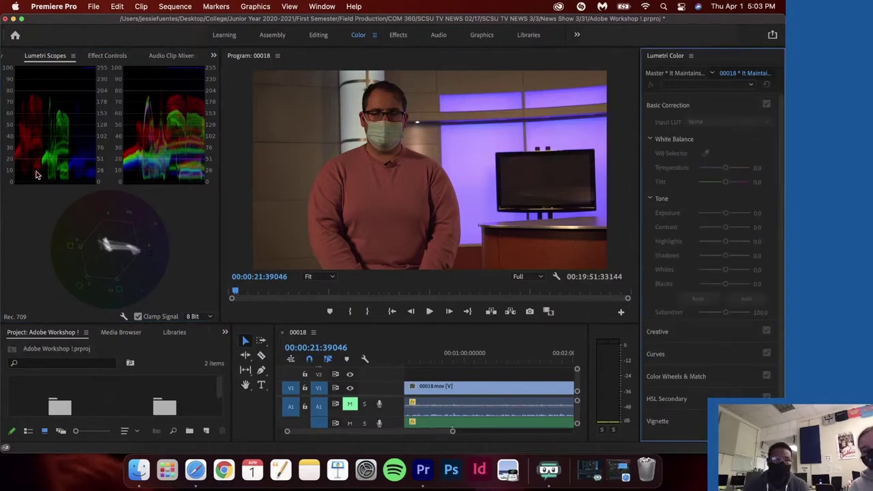
Try Temperature -100, a Tint shift and lower Blacks on the 00018.mov video clip in Basic Correction, returning Temperature and Tint to 0
left_click(478, 387)
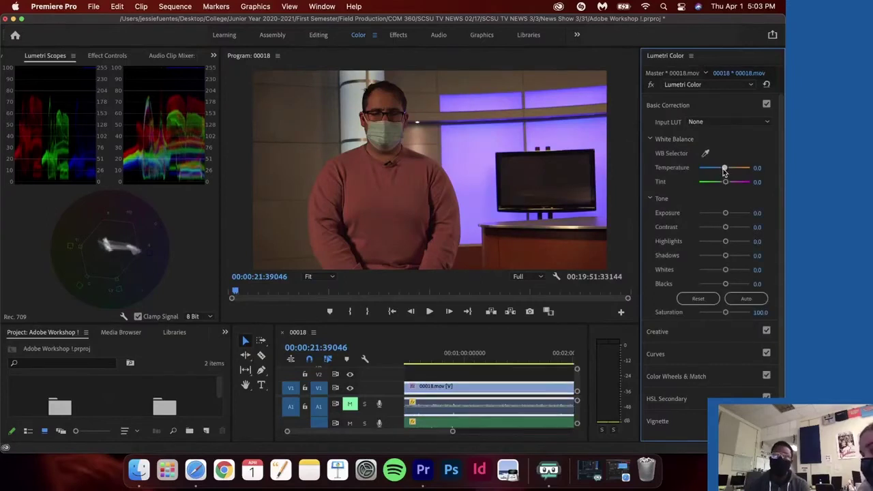
mouse_move(725, 171)
left_mouse_down()
mouse_move(748, 168)
mouse_move(721, 172)
left_mouse_up()
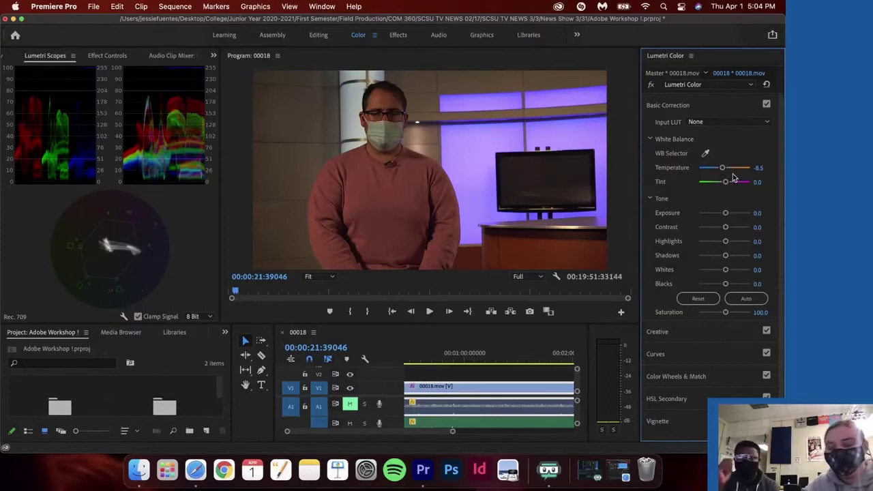
left_click_drag(723, 167, 691, 189)
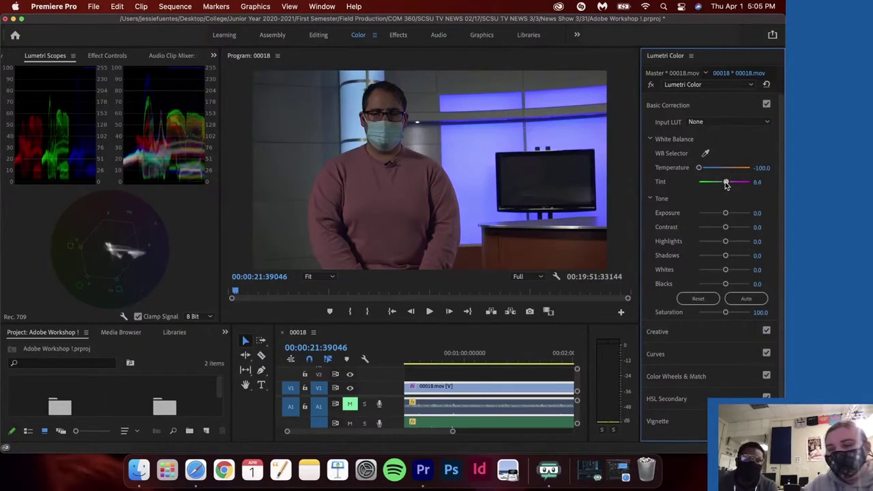
mouse_move(725, 182)
left_mouse_down()
mouse_move(762, 183)
mouse_move(711, 184)
mouse_move(724, 191)
left_mouse_up()
double_click(723, 185)
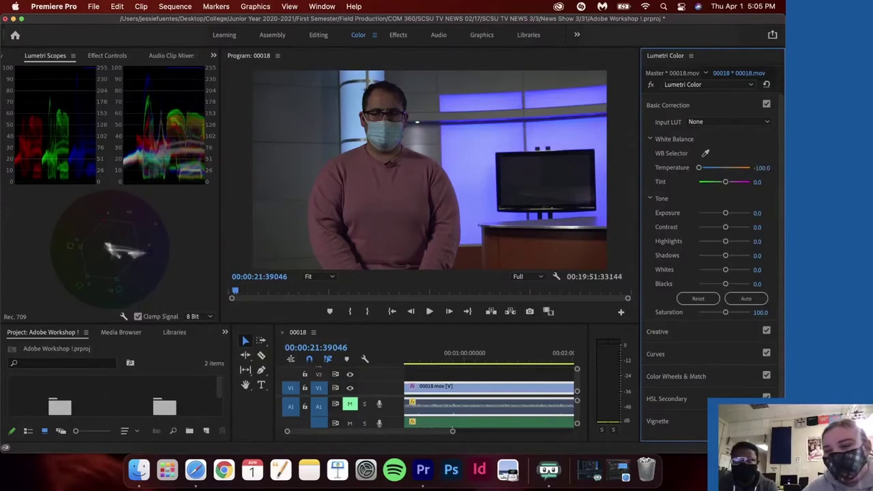
left_click(763, 168)
type("0")
key("Return")
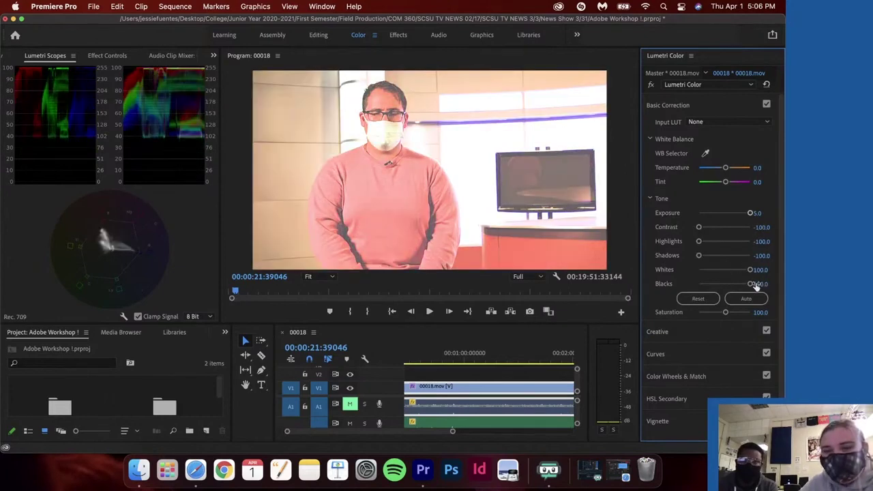
left_click_drag(753, 286, 692, 318)
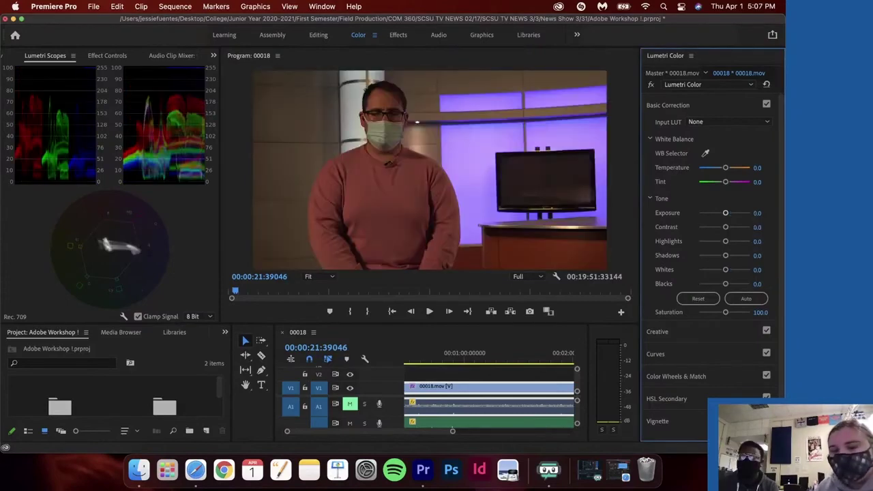
In the RGB Curves, try raising the white curve with two points, reset it, and try bending the red curve downward
left_click(669, 354)
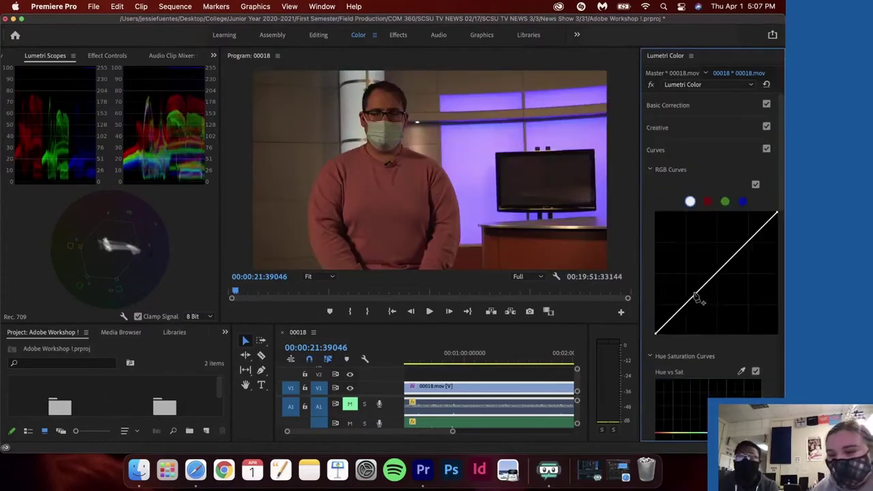
mouse_move(696, 297)
left_mouse_down()
mouse_move(683, 275)
mouse_move(688, 285)
left_mouse_up()
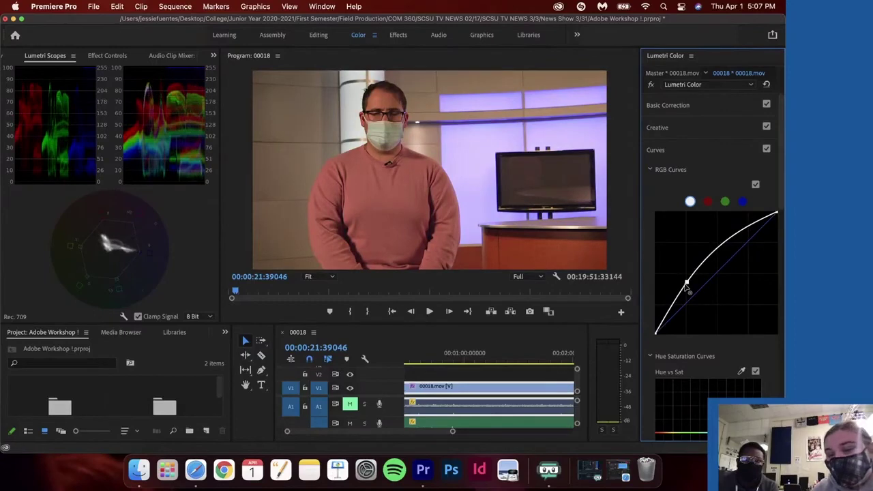
left_click(736, 238)
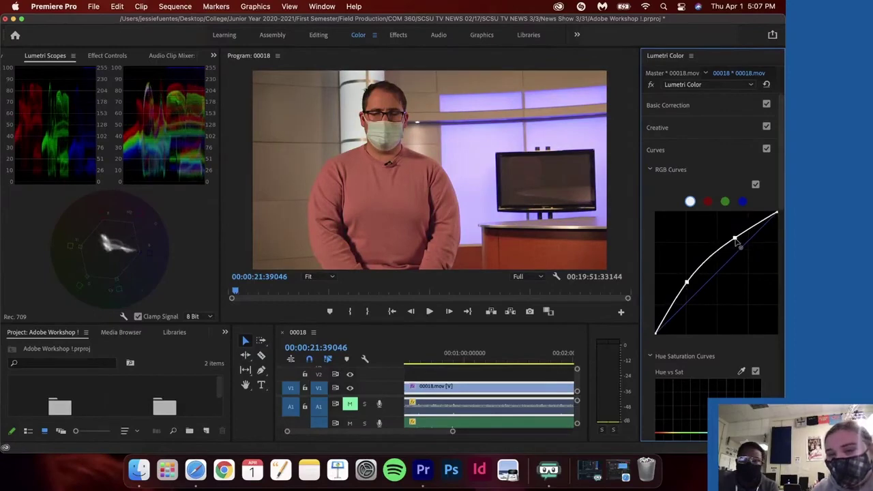
mouse_move(735, 239)
left_mouse_down()
mouse_move(746, 270)
mouse_move(744, 232)
left_mouse_up()
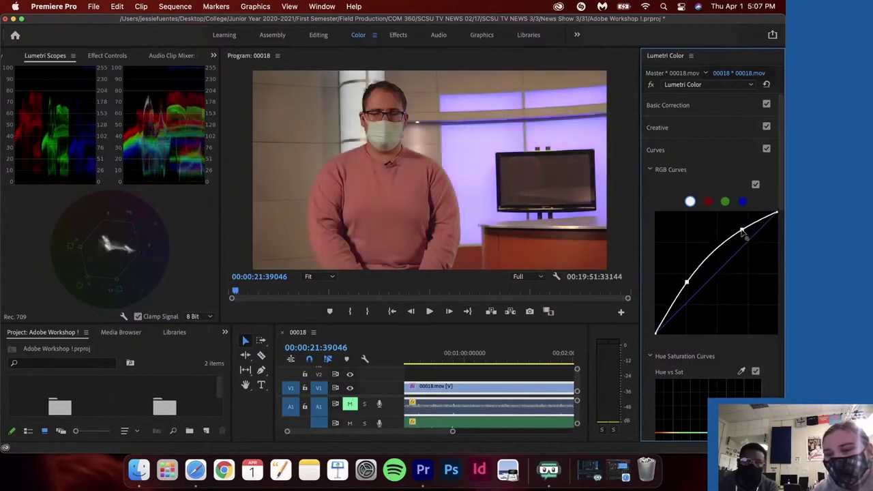
double_click(742, 232)
left_click(708, 202)
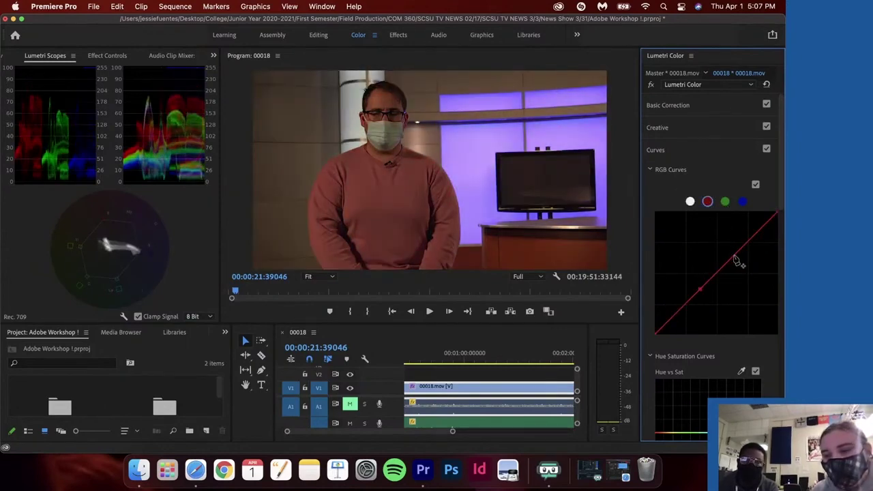
left_click_drag(735, 260, 732, 279)
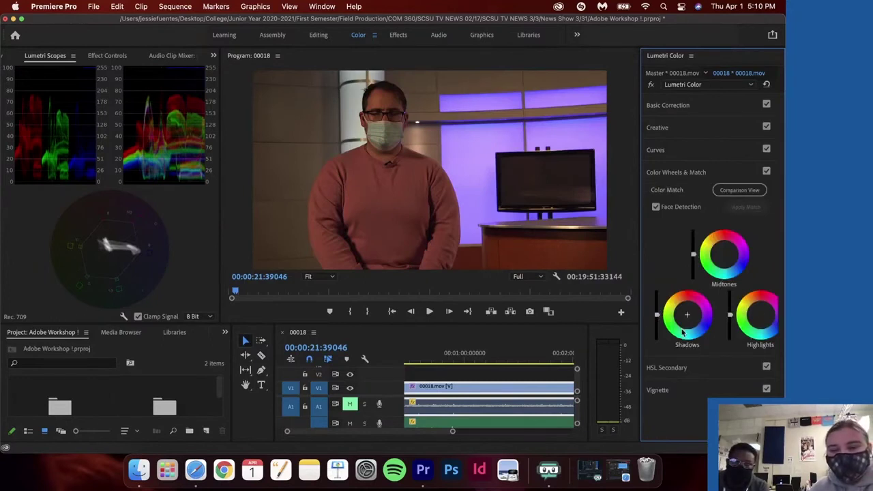
Try tinting the Shadows color wheel toward blue-green, undo that, and reset the clip's Temperature to 0
left_click_drag(681, 316, 685, 323)
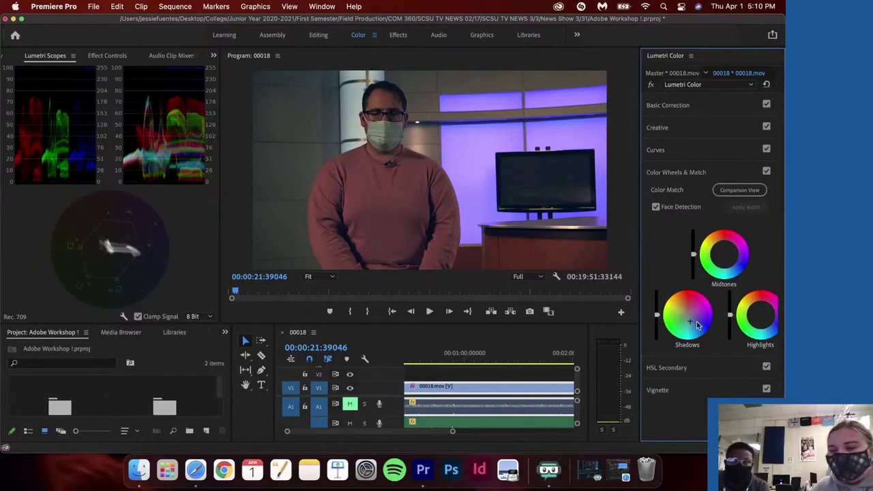
left_click(127, 7)
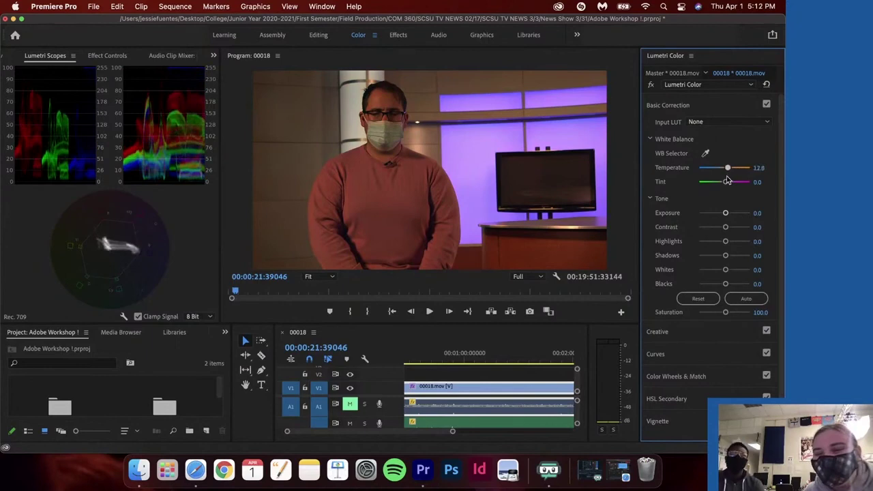
double_click(727, 168)
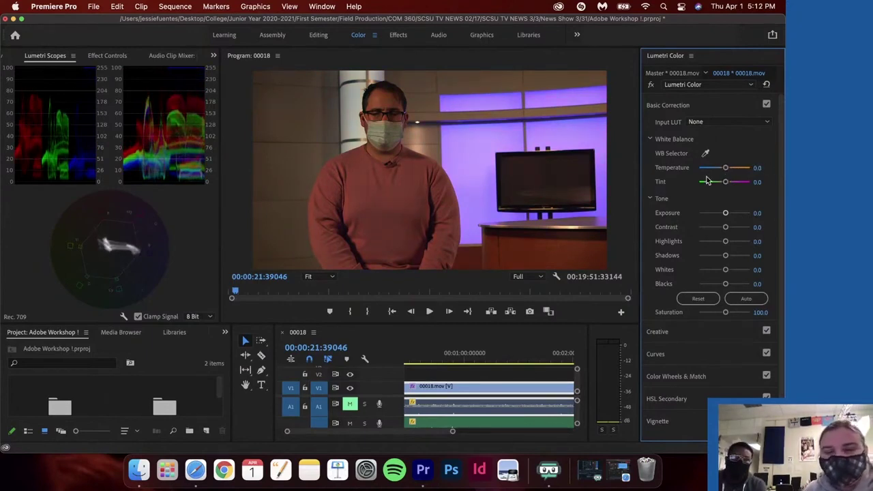
Try a slight Sharpen increase in the Creative adjustments, set it back to 0, and toggle the Lumetri Color effect off and on
scroll(717, 225, "down", 5)
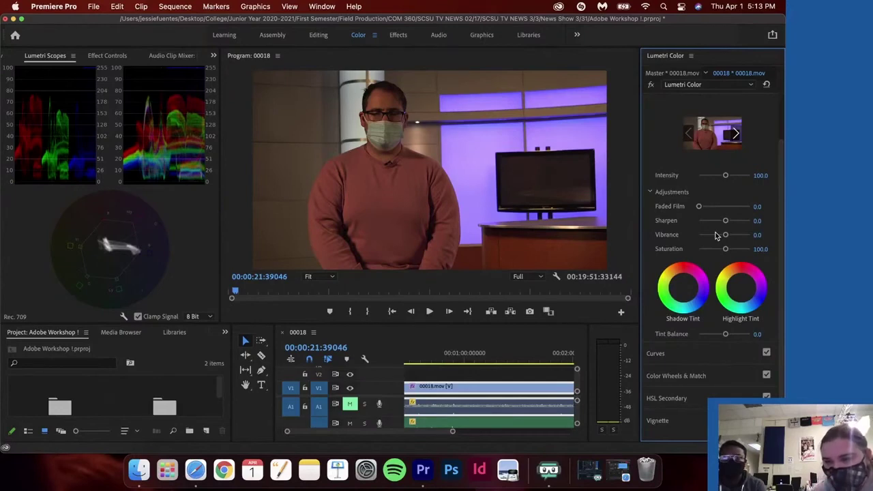
mouse_move(725, 220)
left_mouse_down()
mouse_move(774, 223)
mouse_move(692, 231)
mouse_move(727, 230)
left_mouse_up()
left_click(759, 220)
type("0")
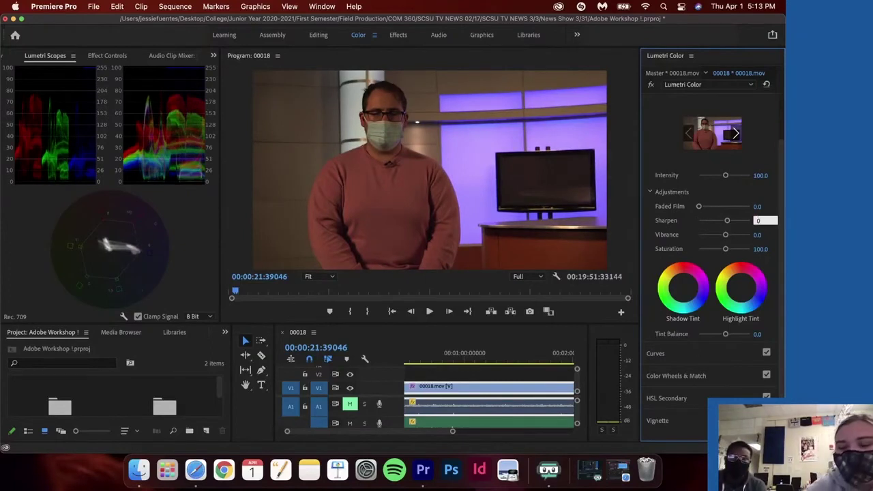
key("Return")
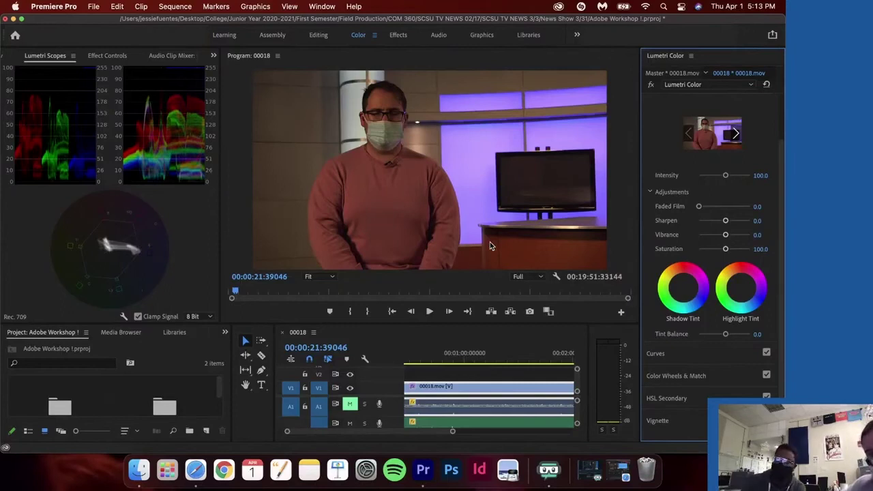
left_click(652, 85)
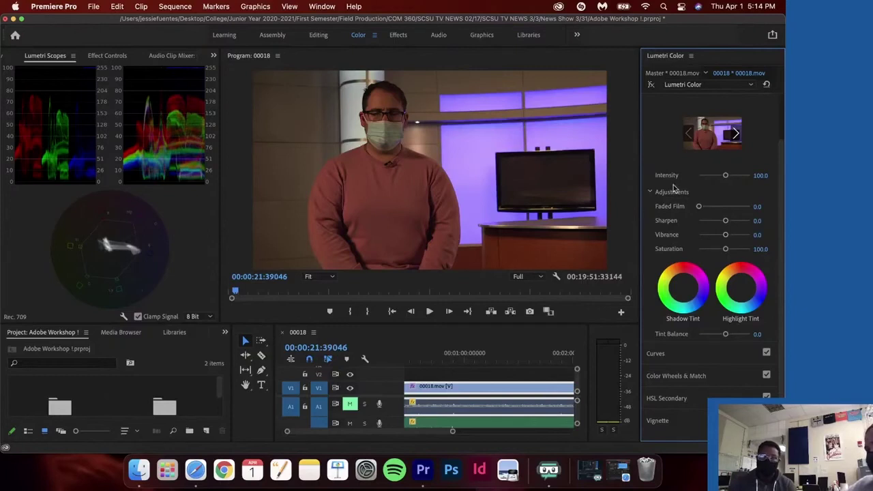
left_click(650, 86)
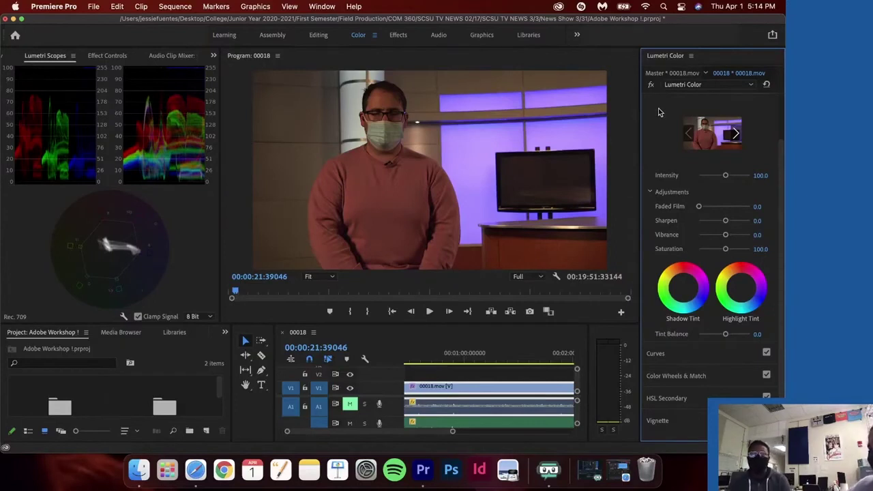
Switch to the Effects workspace, collapse the Crossfade and Audio Transitions folders, and briefly look inside the Presets folder
left_click(398, 36)
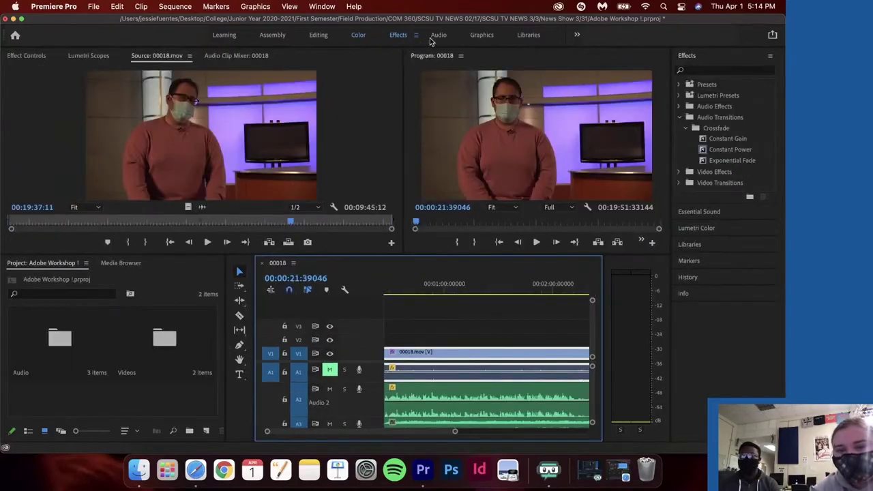
left_click(684, 128)
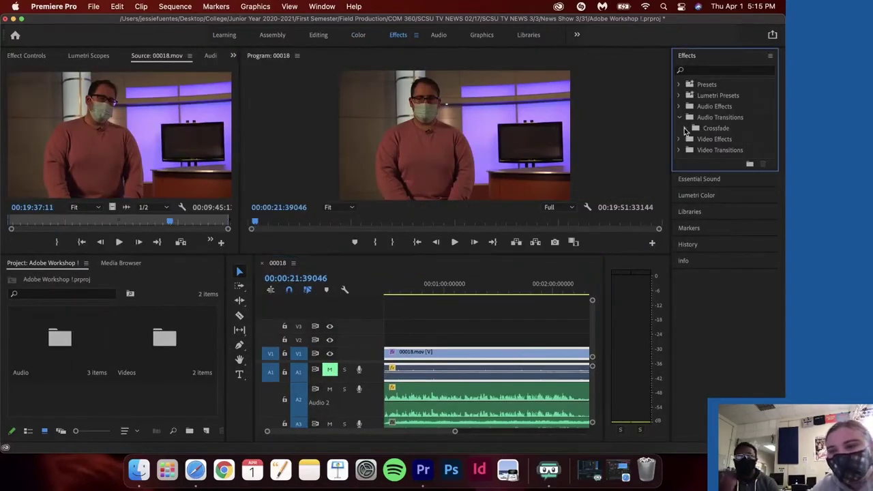
left_click(679, 117)
left_click(680, 84)
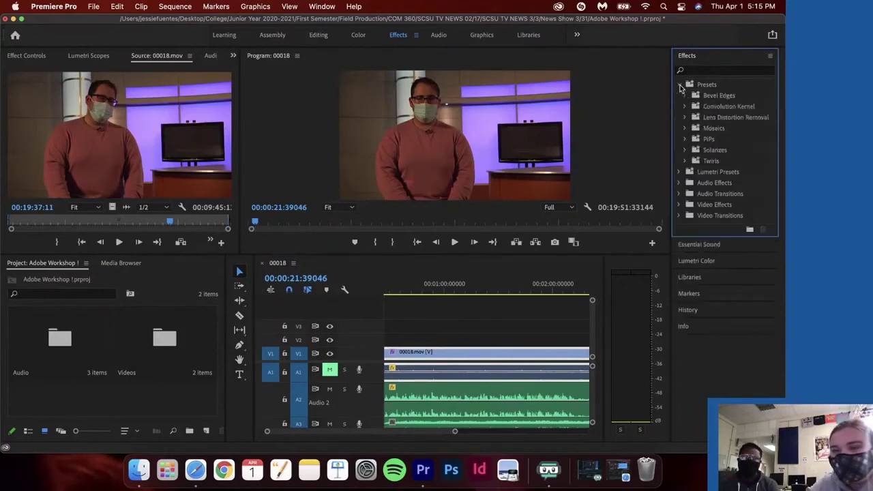
left_click(679, 85)
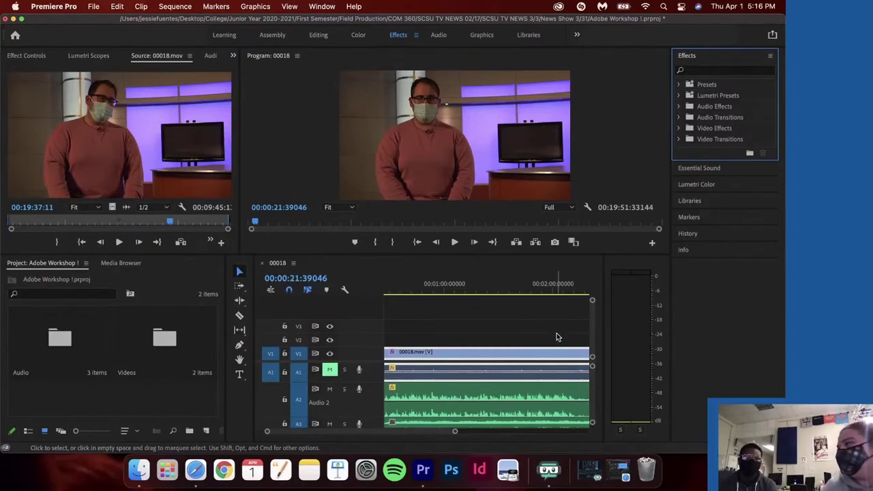
Move the playhead to the outdoor building clip at about 00:19:10 and enlarge the program monitor above the timeline
scroll(556, 333, "down", 8)
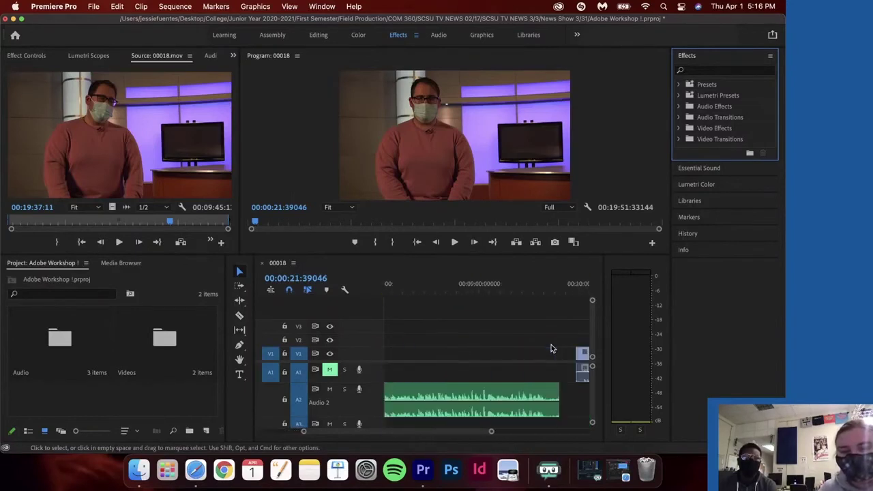
scroll(553, 349, "up", 5)
left_click(459, 292)
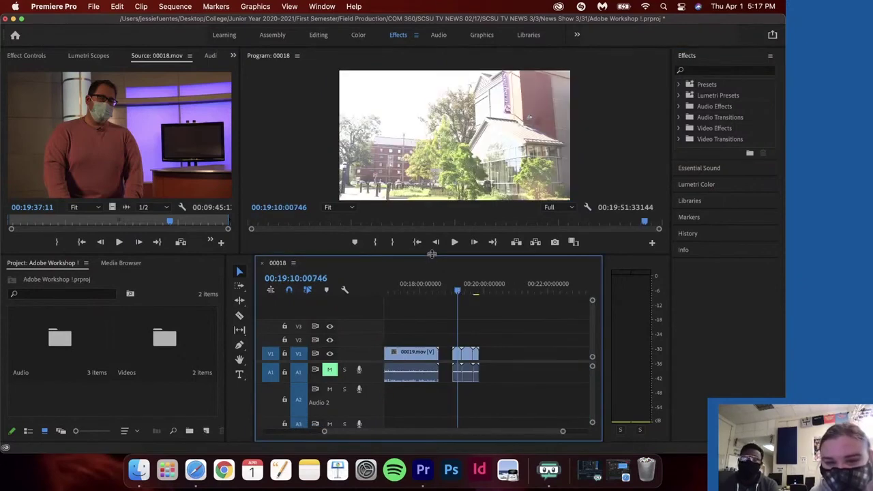
left_click_drag(429, 254, 437, 311)
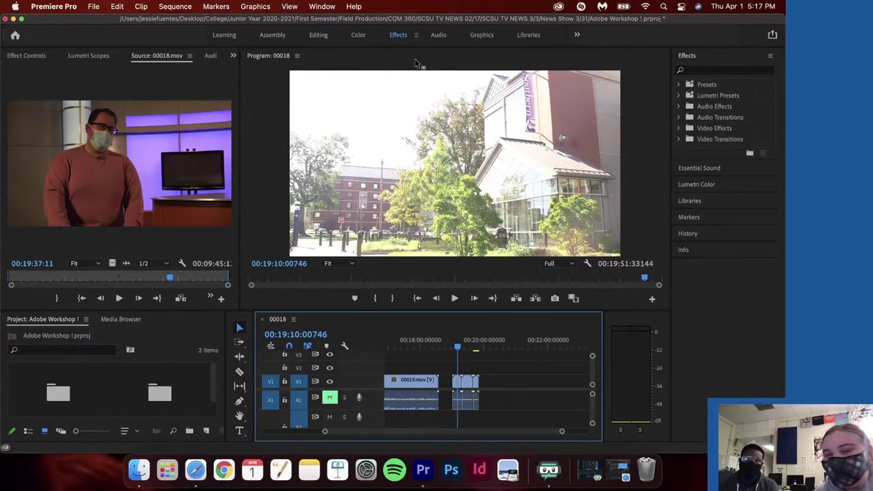
Return to the Color workspace and set the Exposure of the outdoor building clip 00000.mov to -1.5
left_click(358, 35)
left_click_drag(725, 213, 717, 217)
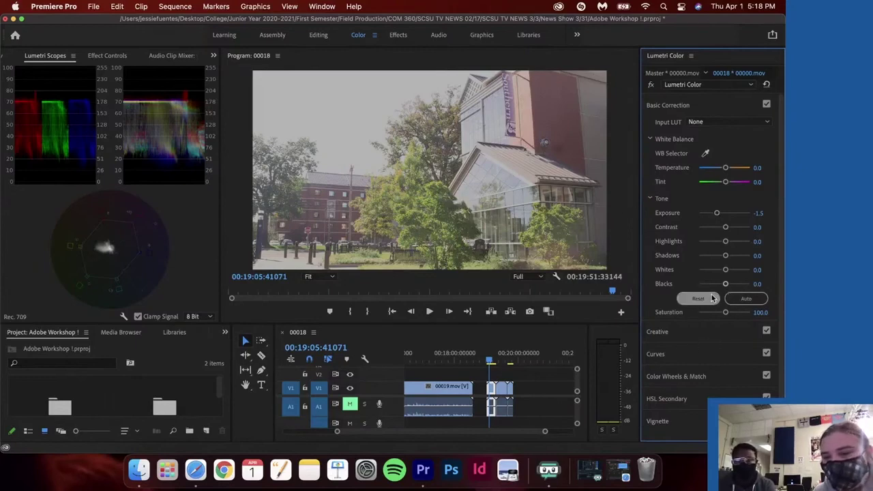
Set the outdoor building clip's Contrast to 87.2, Highlights to 61.7 and Blacks to 21.3, and scrub across it in the timeline
left_click_drag(725, 227, 737, 227)
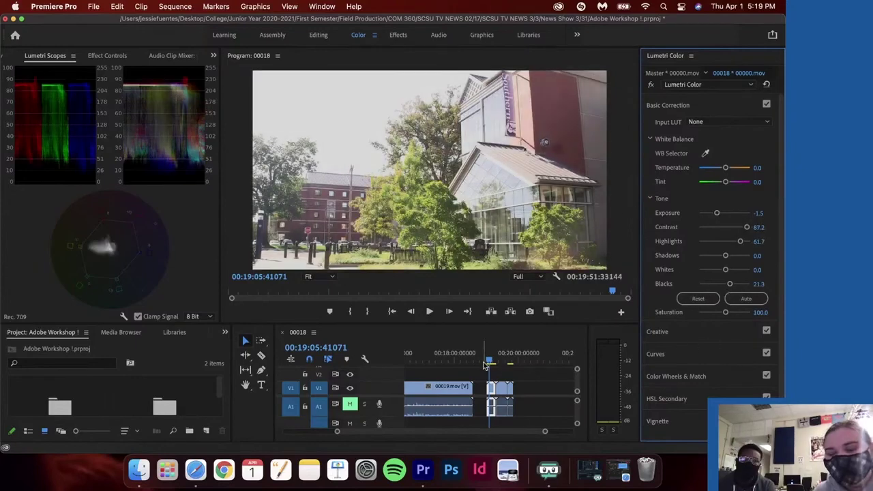
mouse_move(488, 363)
left_mouse_down()
mouse_move(476, 361)
mouse_move(494, 363)
left_mouse_up()
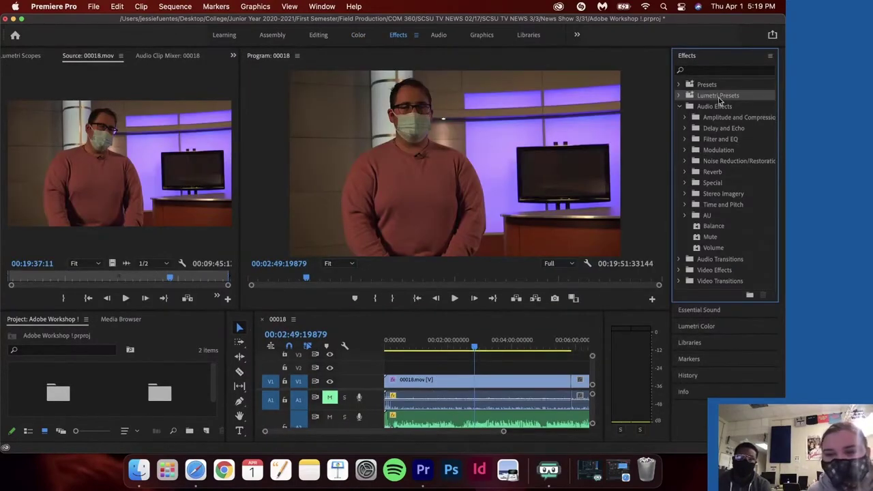
Look inside the Noise Reduction/Restoration, Delay and Echo, and Modulation audio effects, and switch from the Audio Effects folder to Video Effects
left_click(685, 161)
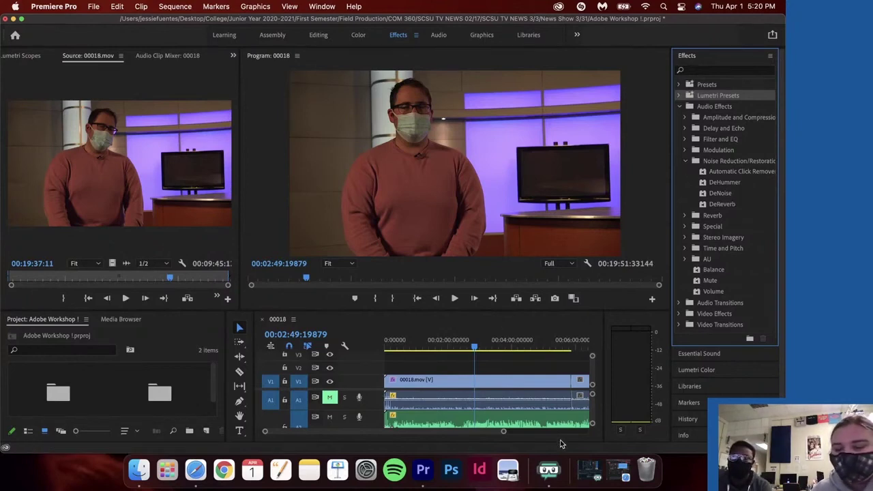
key("super+s")
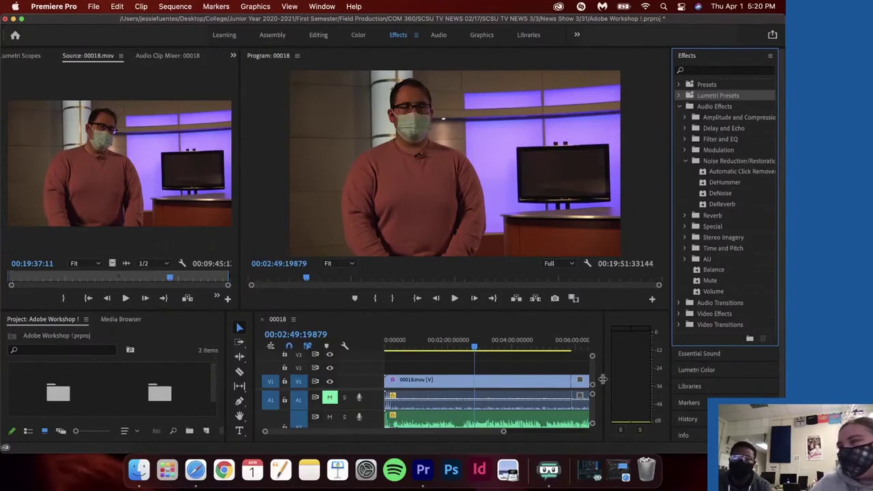
left_click(737, 159)
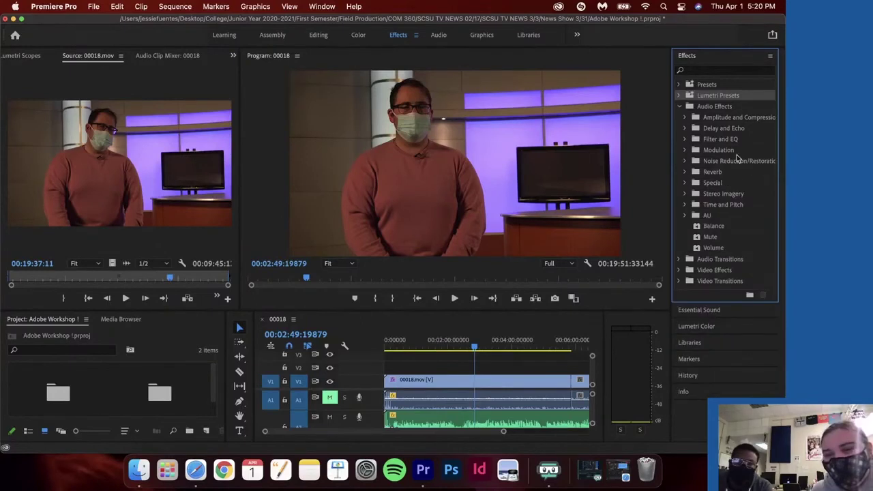
left_click(686, 129)
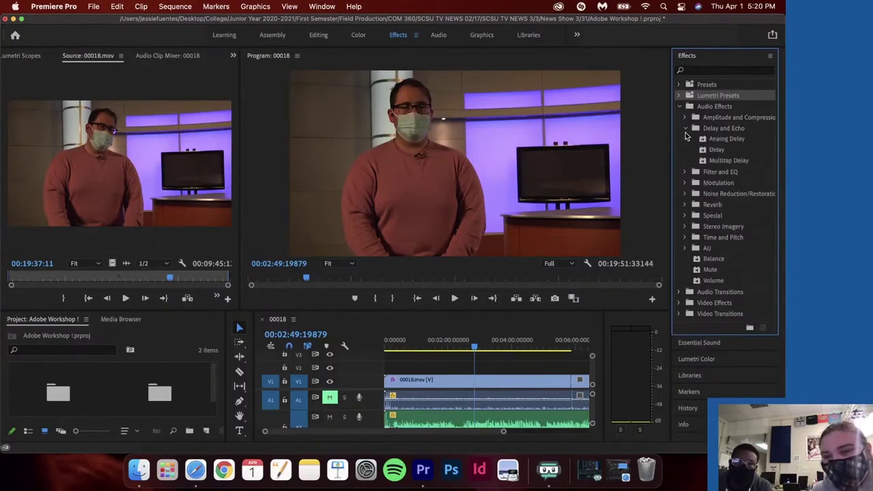
left_click(686, 129)
left_click(686, 149)
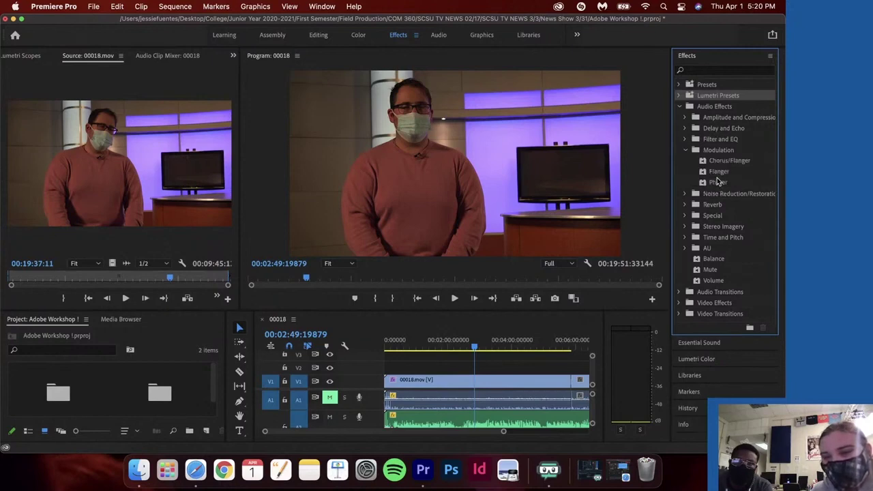
left_click(685, 150)
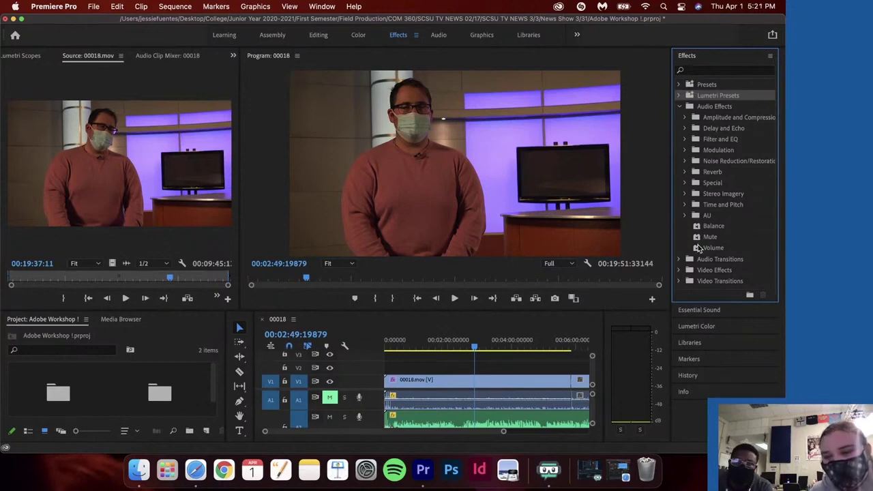
left_click(679, 106)
left_click(679, 128)
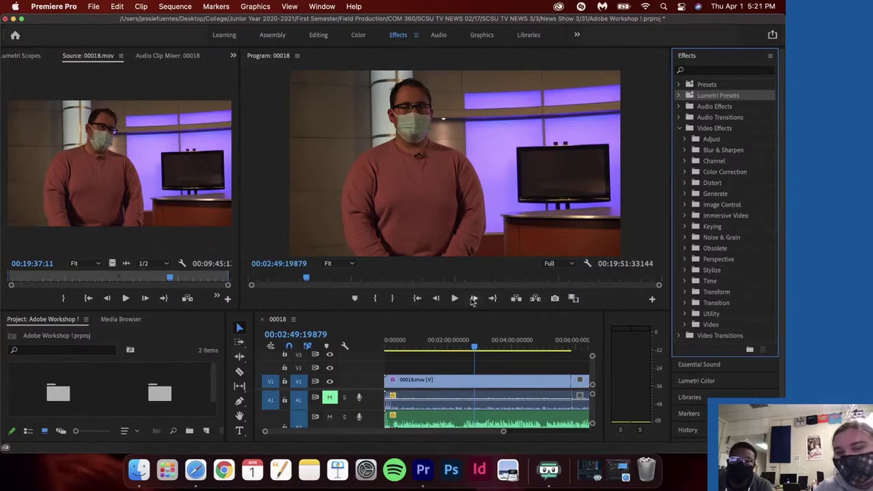
Trace the interview subject's head, shoulders and arms with the Pen tool as a shape over the frame at 00:02:49, and return to the Selection tool
left_click(239, 401)
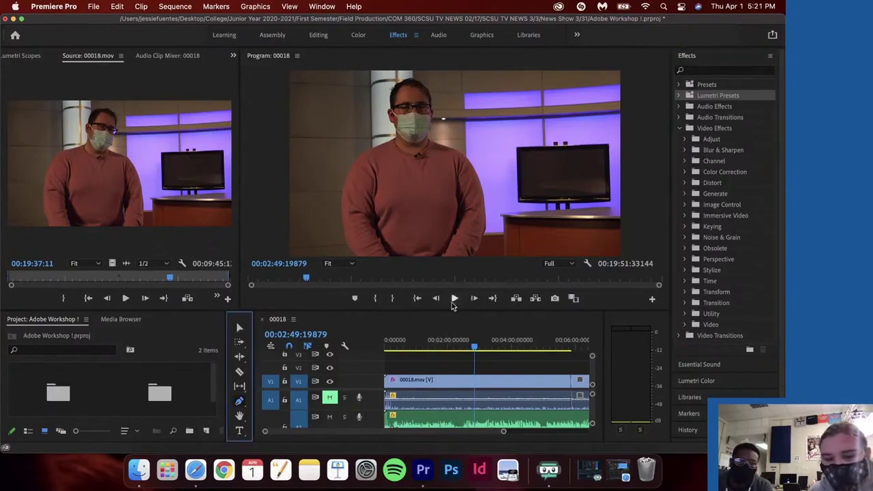
left_click(481, 258)
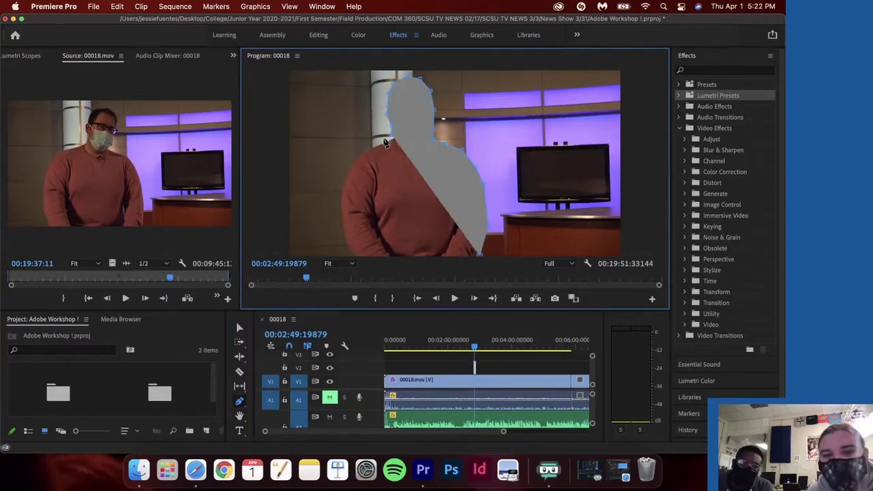
left_click(385, 140)
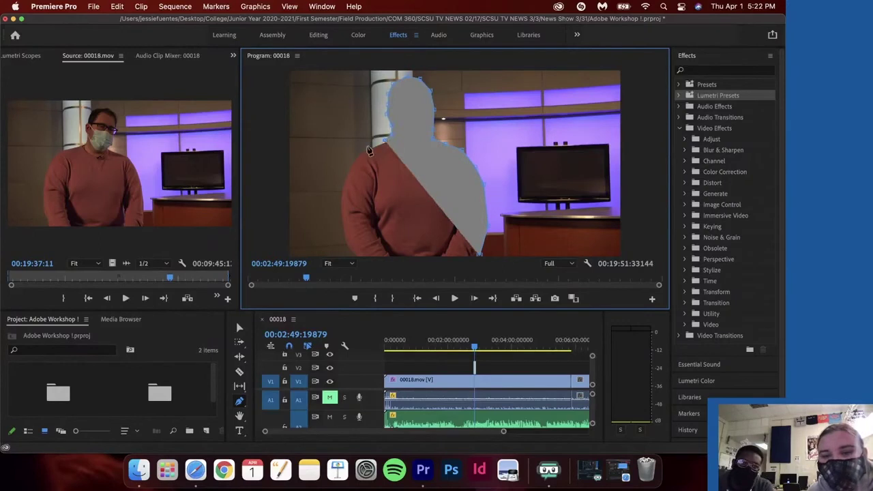
left_click(368, 150)
left_click(353, 158)
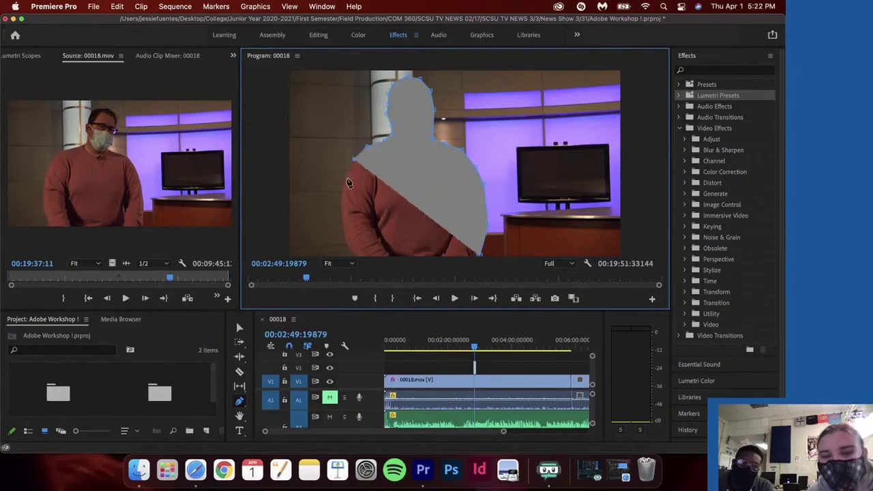
left_click(345, 180)
left_click(338, 198)
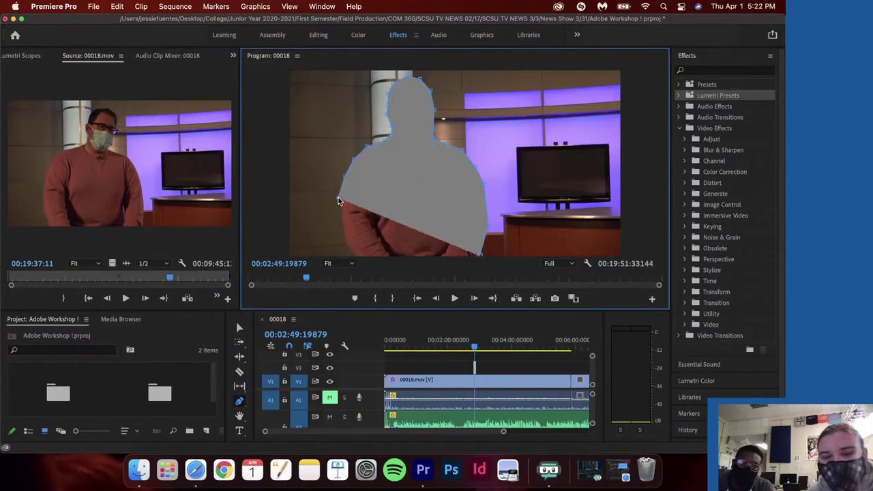
left_click(240, 327)
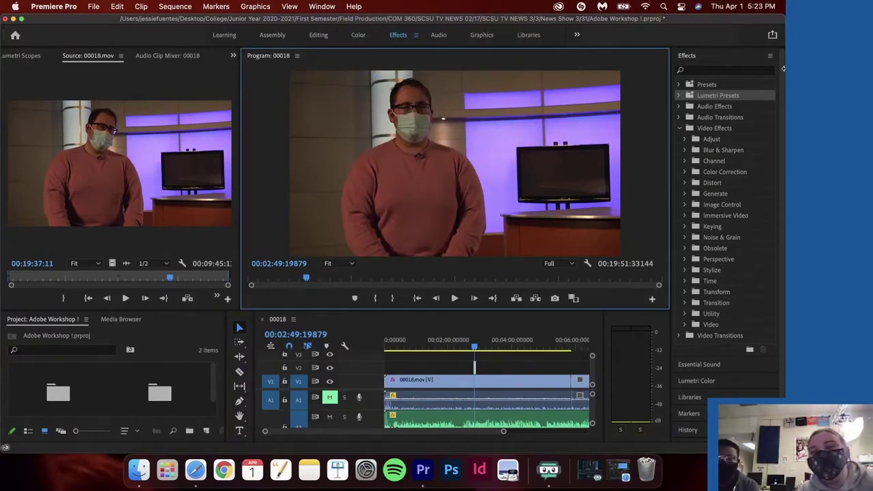
Look inside the Blur & Sharpen and Color Correction folders of the video effects
left_click(685, 150)
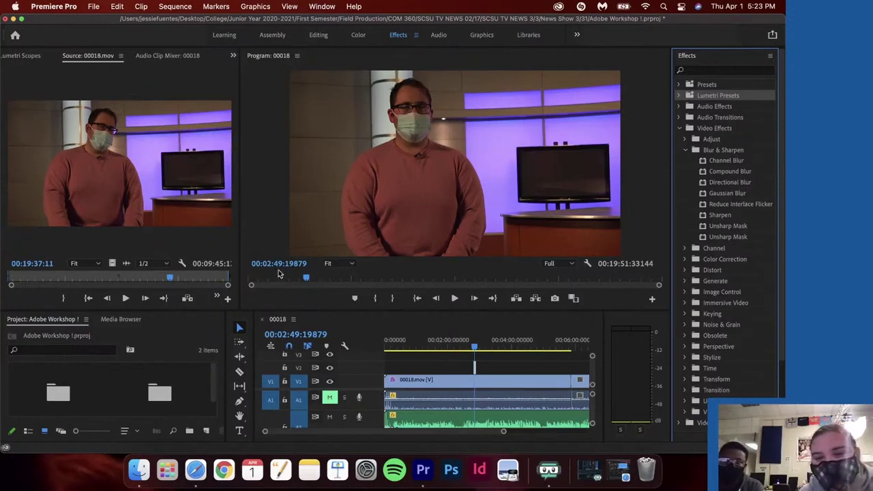
left_click(685, 150)
left_click(685, 171)
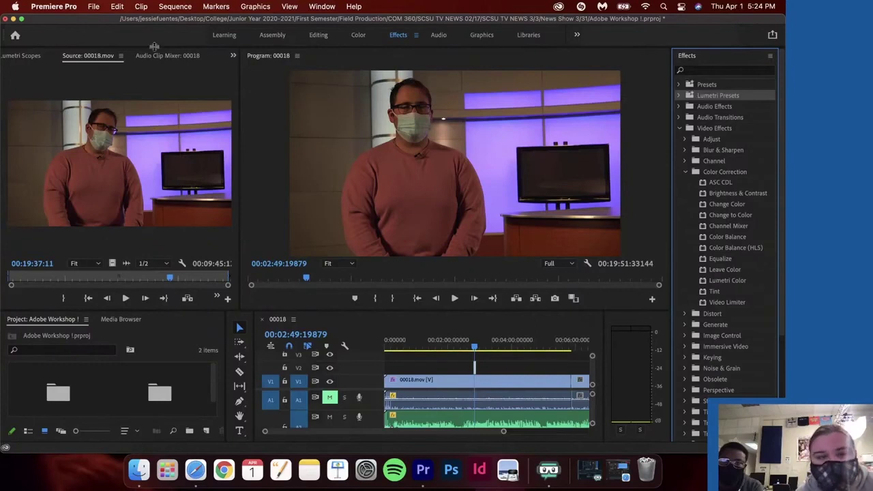
View the Lumetri Scopes, and review the Motion, Opacity, Lumetri Color and audio settings of interview clip 00018.mov in its effect controls
left_click(22, 58)
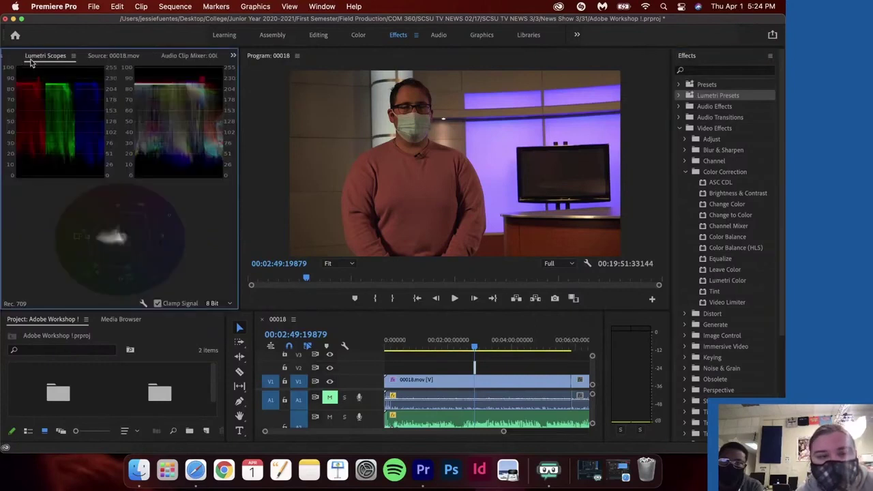
left_click(74, 60)
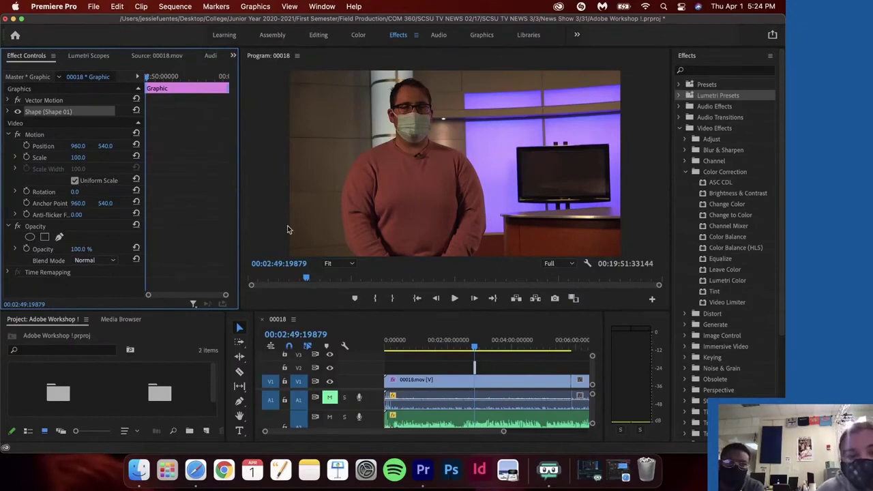
left_click(444, 380)
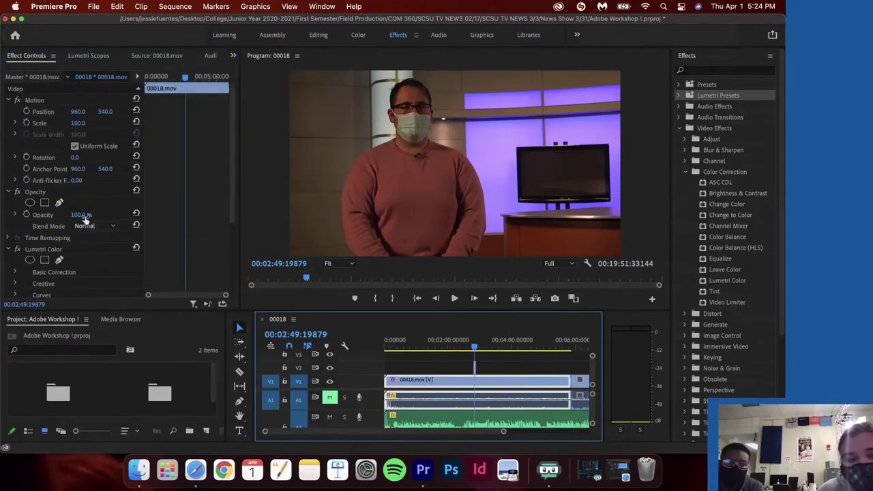
scroll(76, 235, "down", 3)
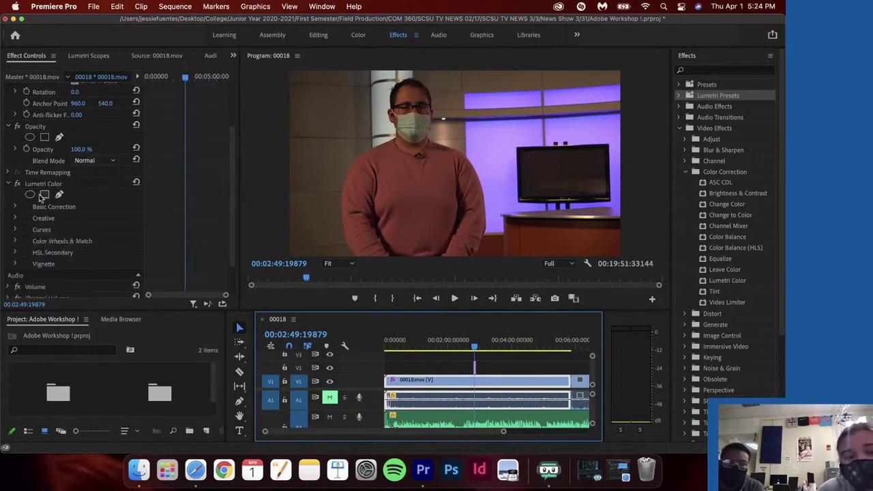
scroll(54, 242, "up", 3)
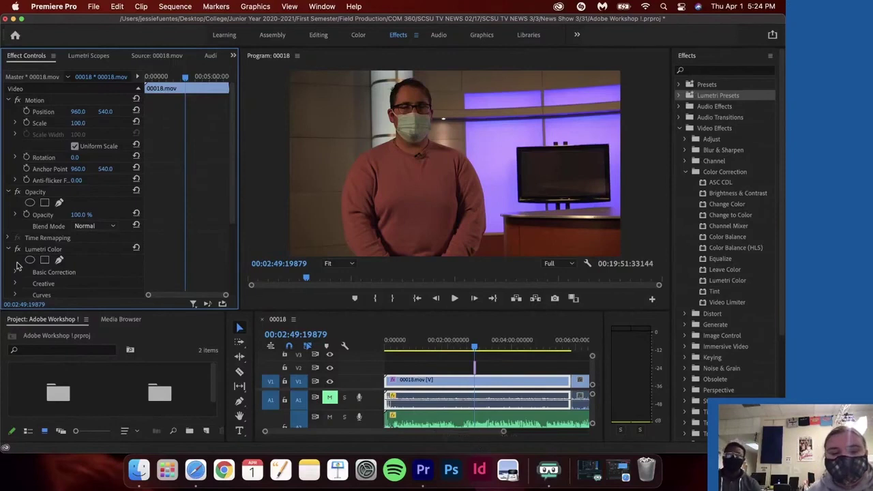
scroll(18, 266, "down", 5)
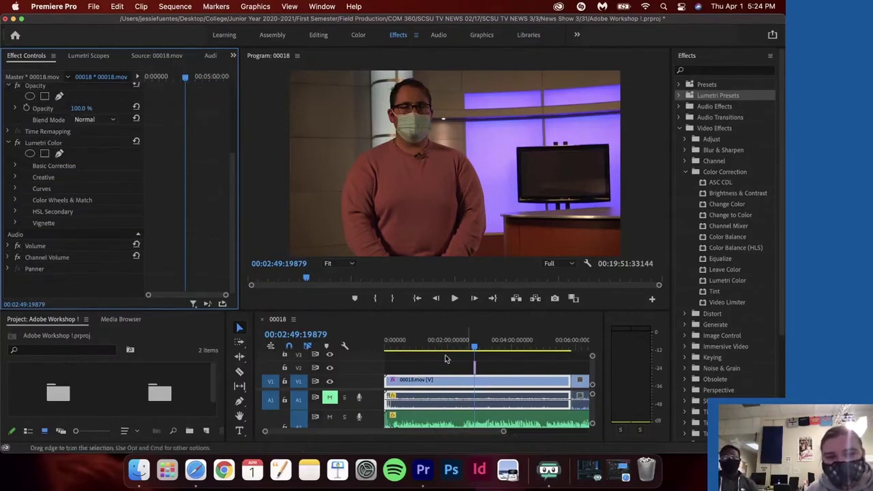
Collapse Color Correction, look inside the Keying and Noise & Grain video effects, and collapse the Video Effects folder
left_click(686, 172)
left_click(684, 226)
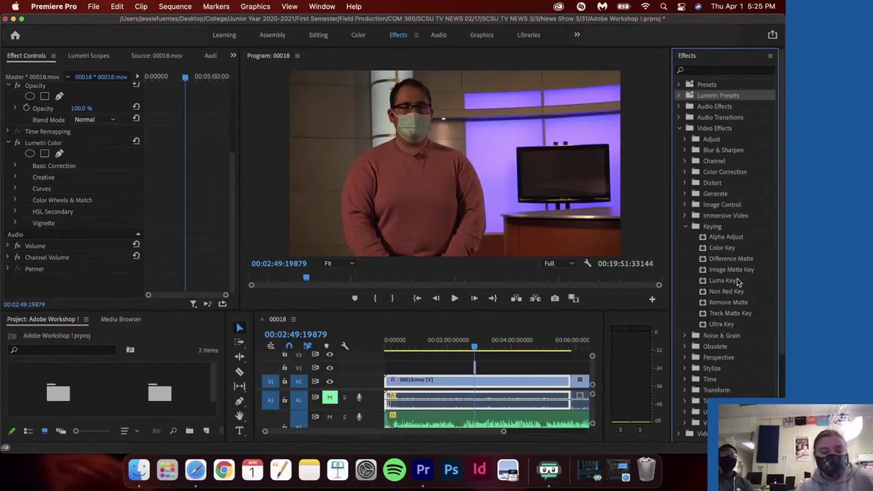
left_click(686, 226)
left_click(685, 237)
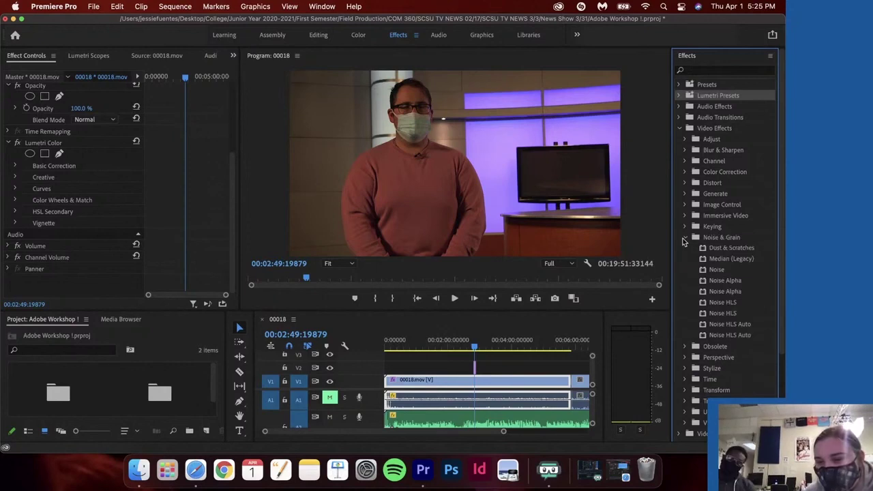
left_click(685, 237)
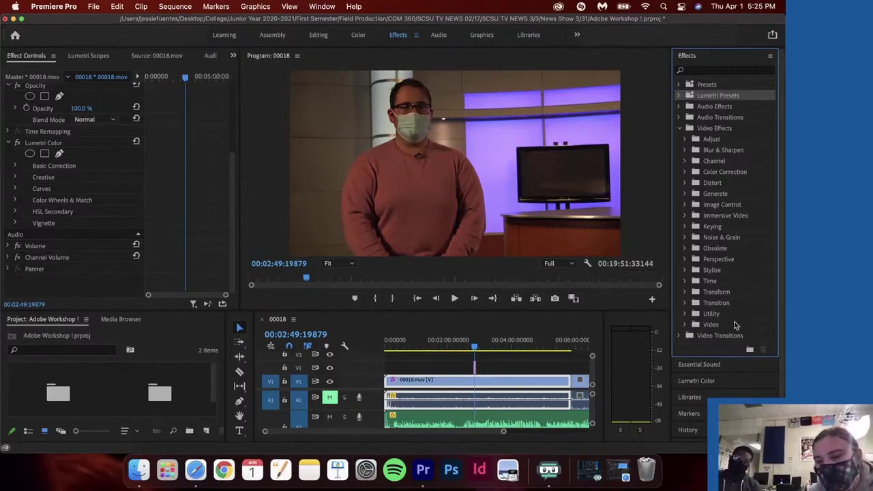
left_click(685, 237)
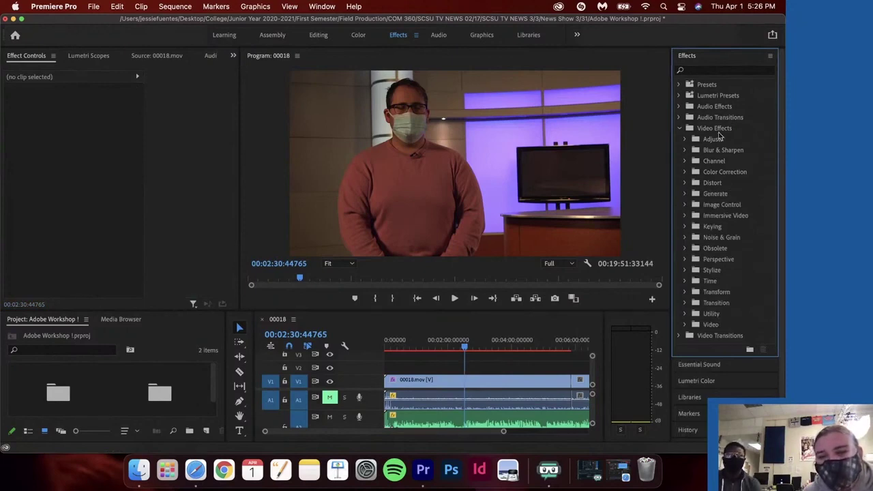
left_click(680, 128)
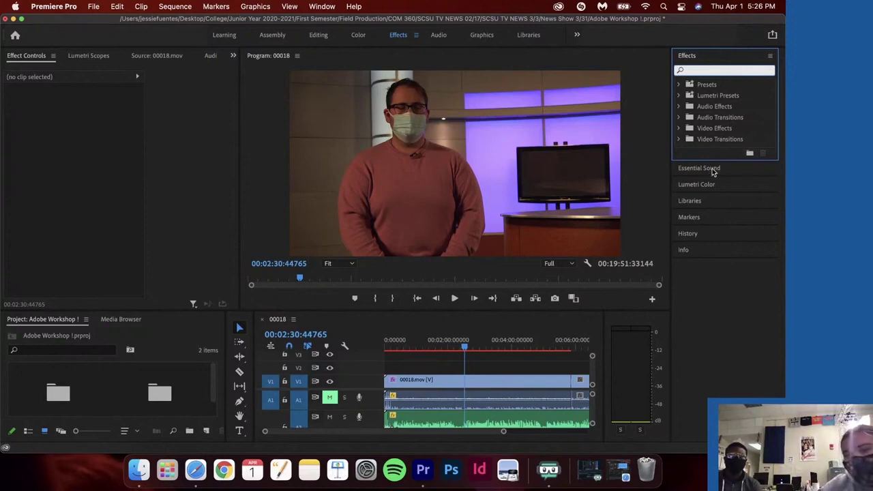
left_click(716, 156)
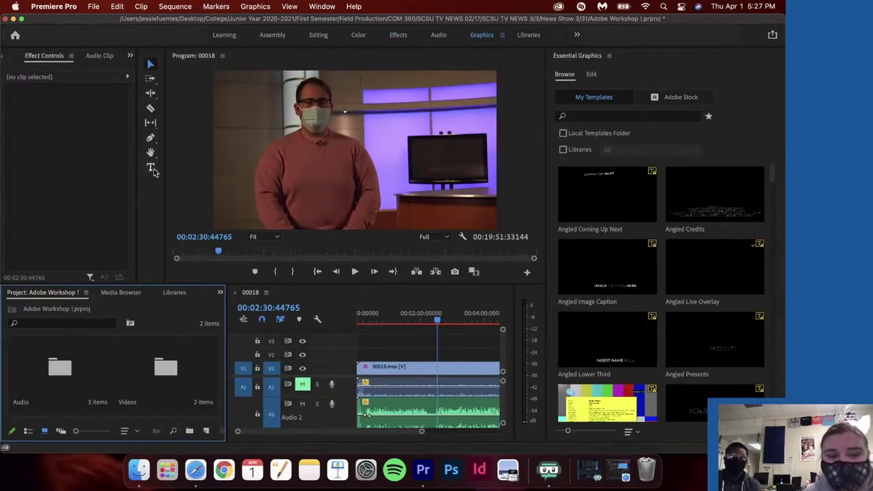
In the Graphics workspace, browse the My Templates collection of Essential Graphics through the Angled, Bold and Classic templates
scroll(663, 347, "down", 2)
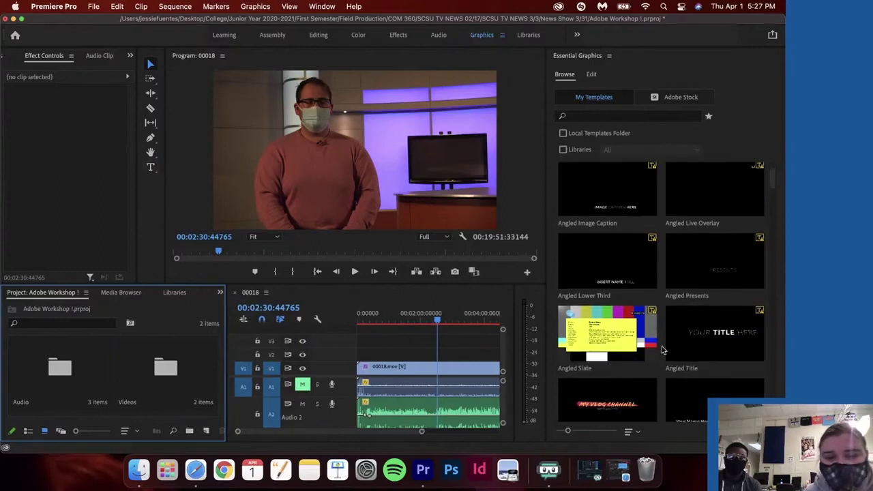
scroll(662, 348, "up", 2)
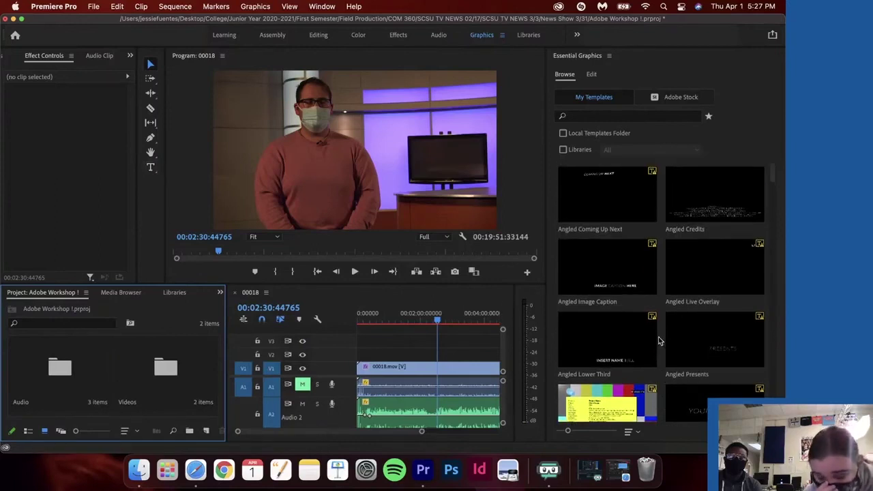
scroll(659, 341, "down", 10)
scroll(705, 251, "down", 8)
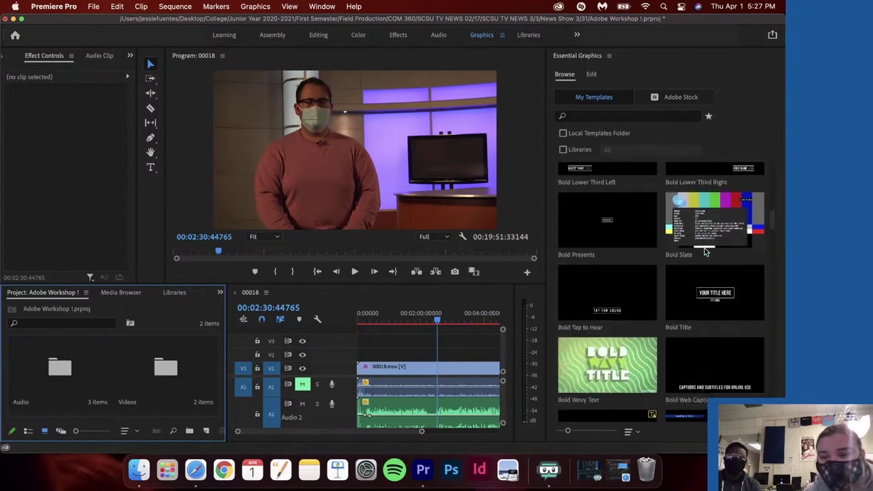
scroll(703, 273, "down", 5)
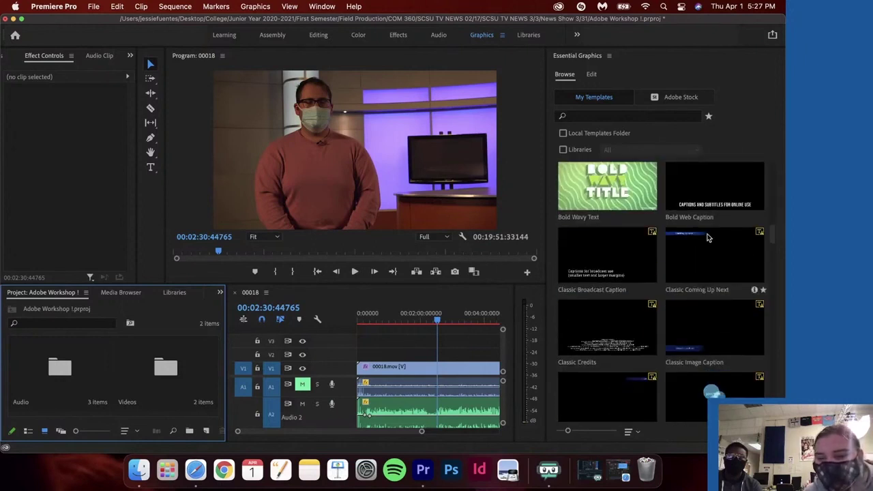
scroll(680, 294, "down", 8)
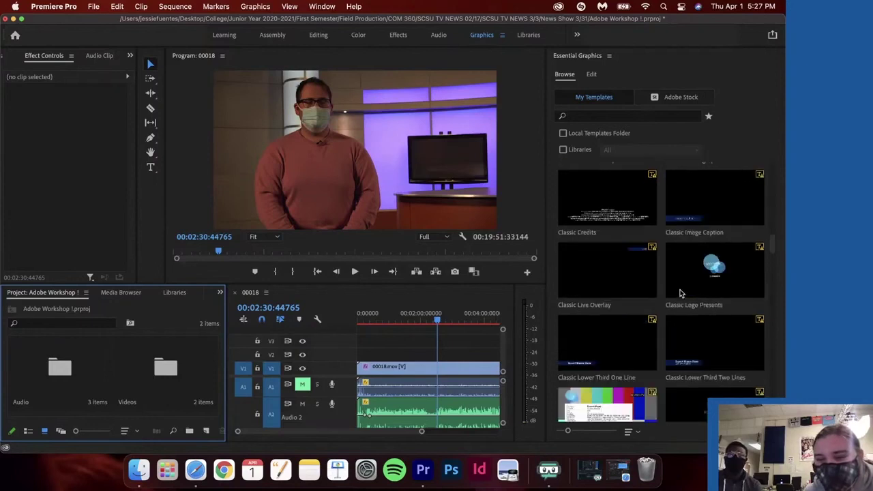
scroll(680, 293, "down", 2)
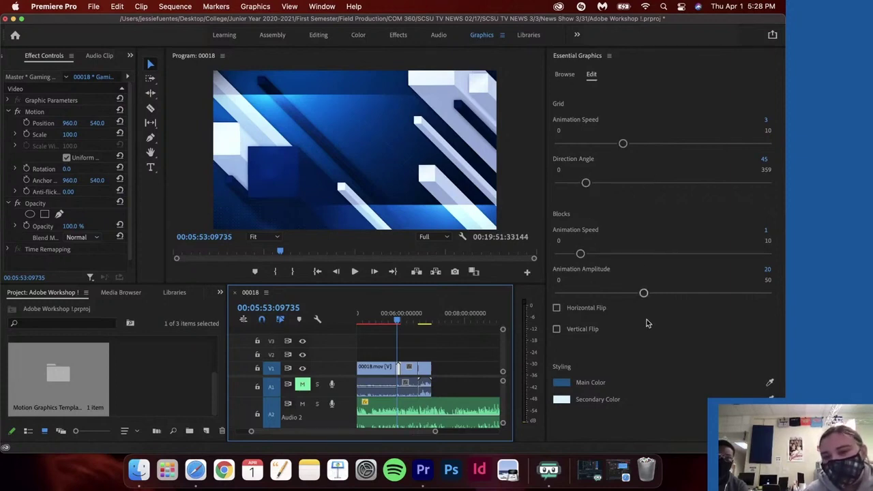
Delete the blue Gaming background graphic from video track V1, and browse the My Templates collection of Essential Graphics
key("super+s")
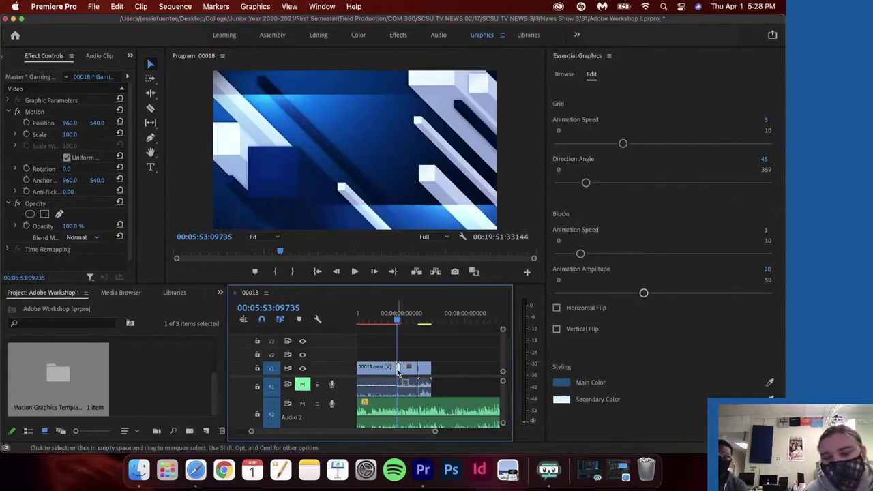
key("Delete")
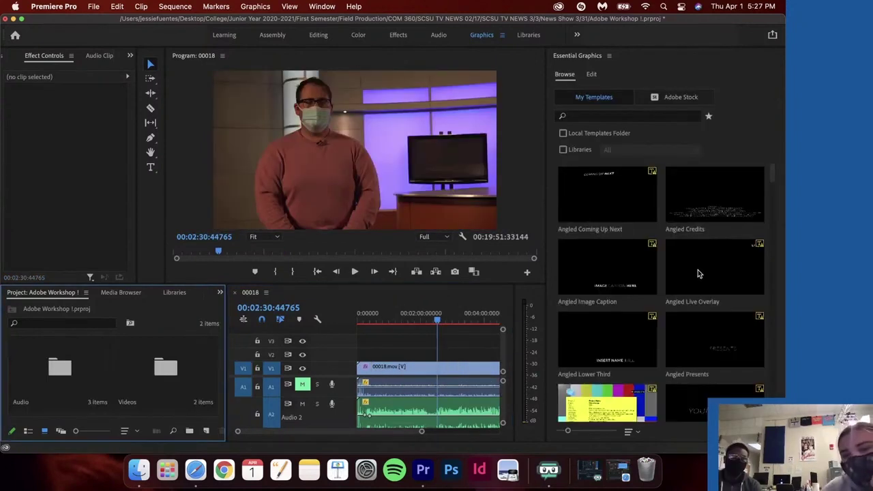
scroll(696, 231, "down", 15)
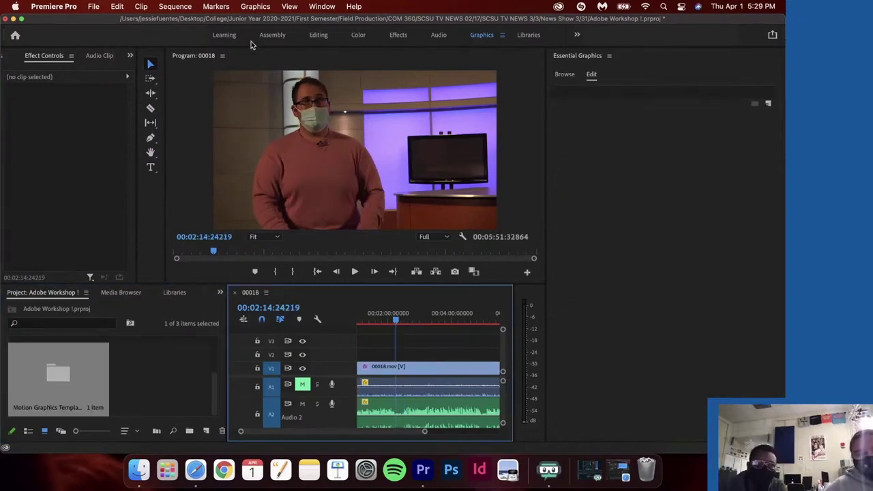
Export the sequence as media to 00018.mp4 in H.264 format with the Match Source - High bitrate preset, including video and audio
left_click(94, 7)
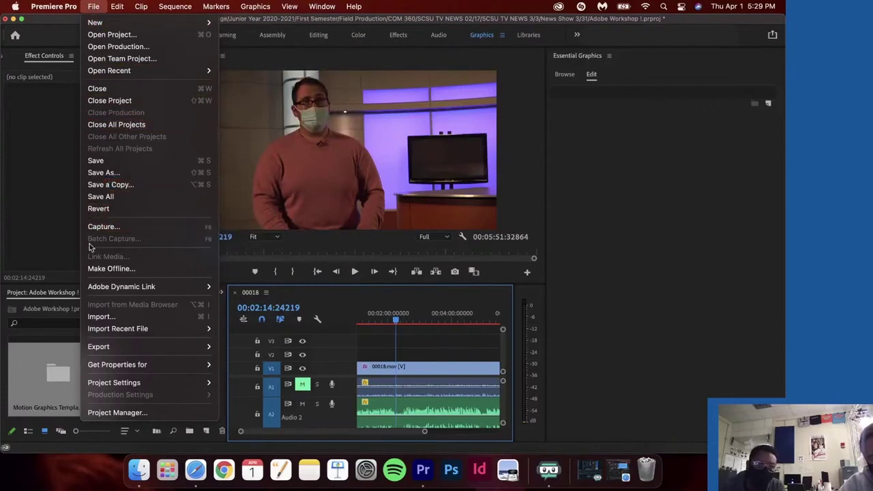
mouse_move(126, 349)
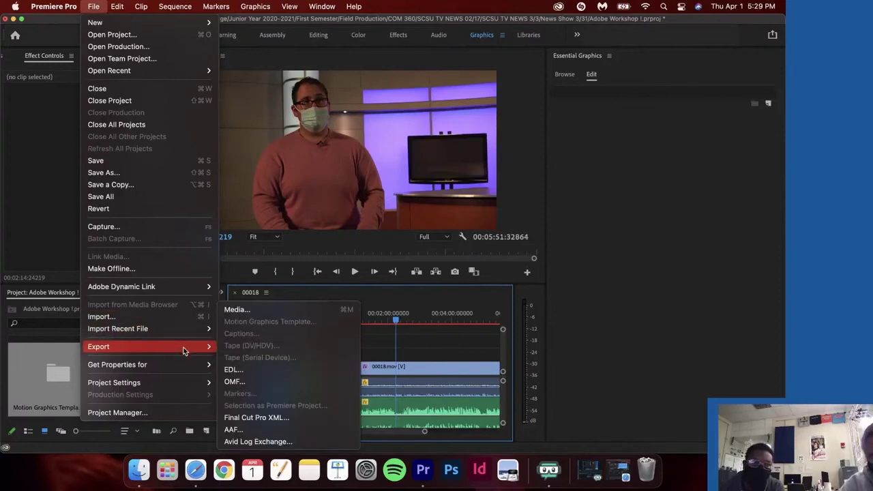
left_click(236, 309)
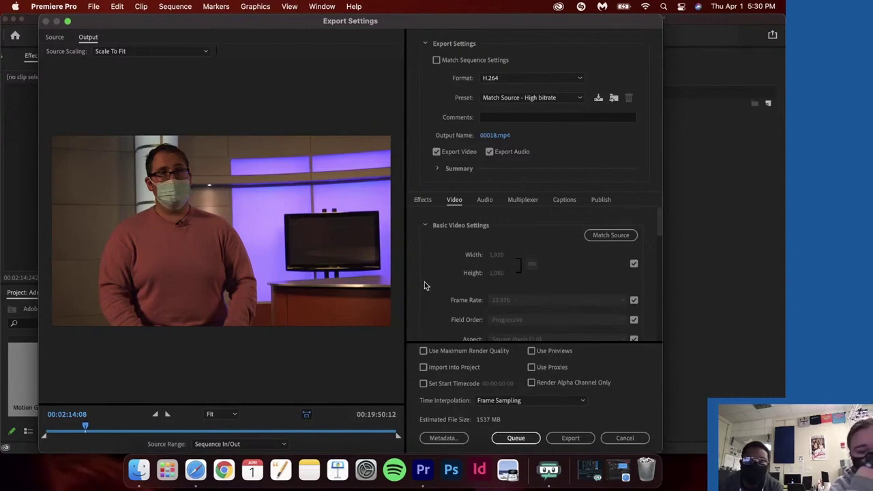
scroll(424, 285, "down", 1)
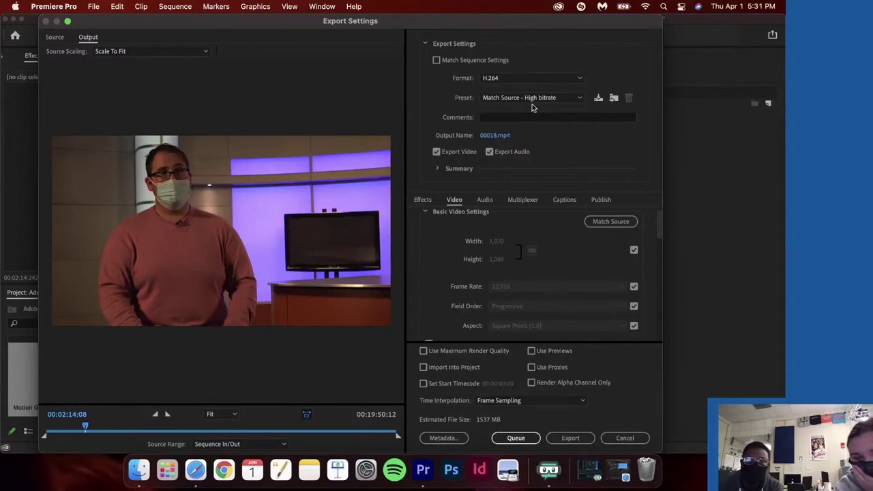
left_click(566, 441)
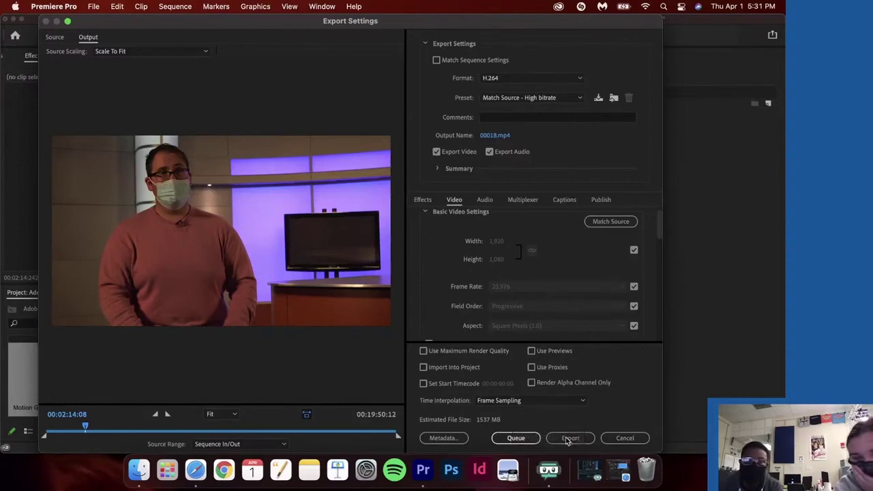